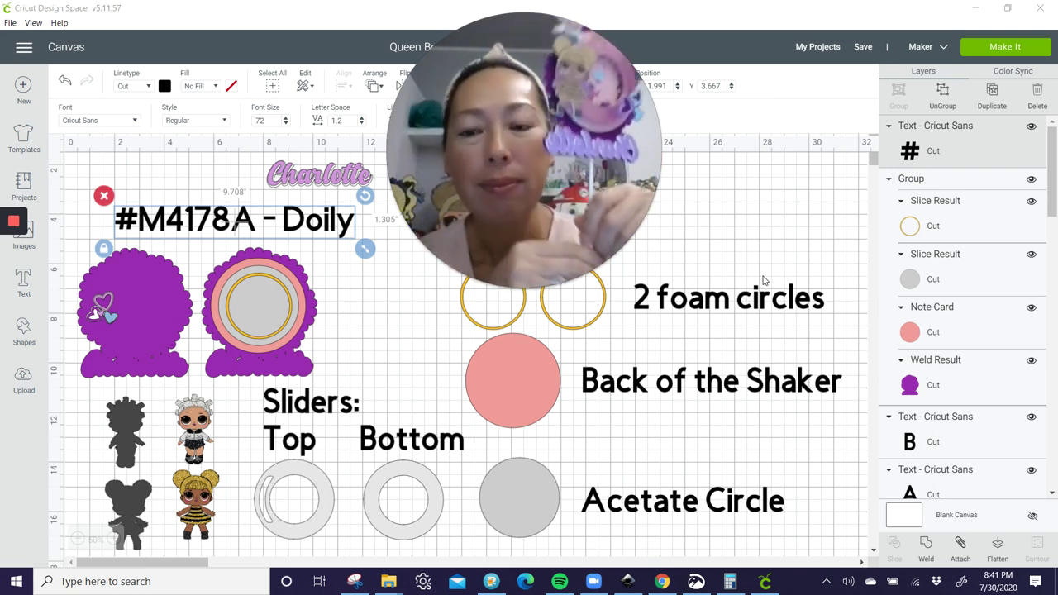
{"action": "mouse_move", "coordinate": [523, 64]}
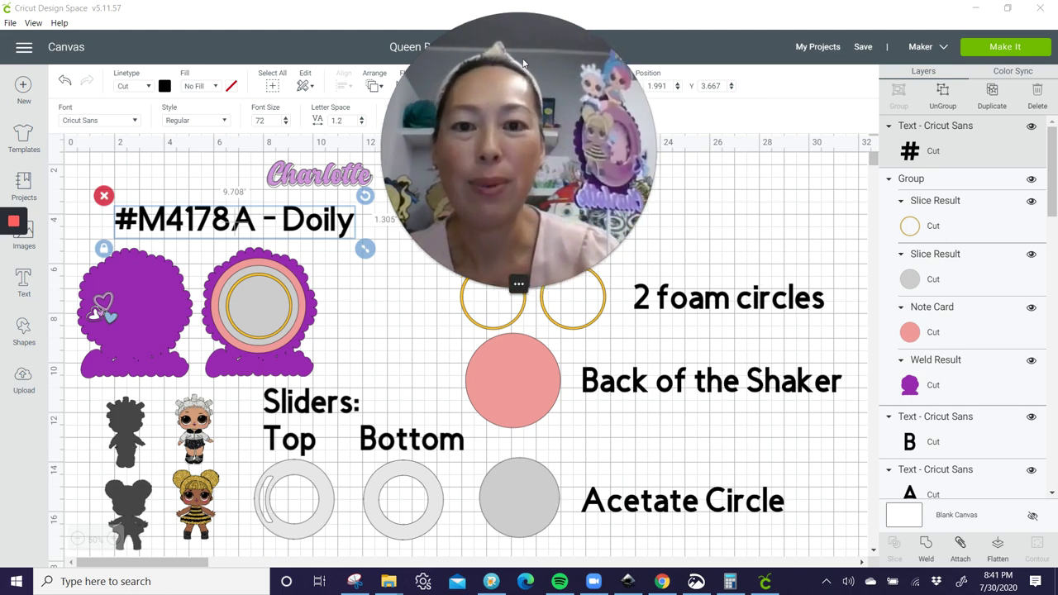
{"action": "left_click_drag", "start_coordinate": [521, 51], "coordinate": [537, 51]}
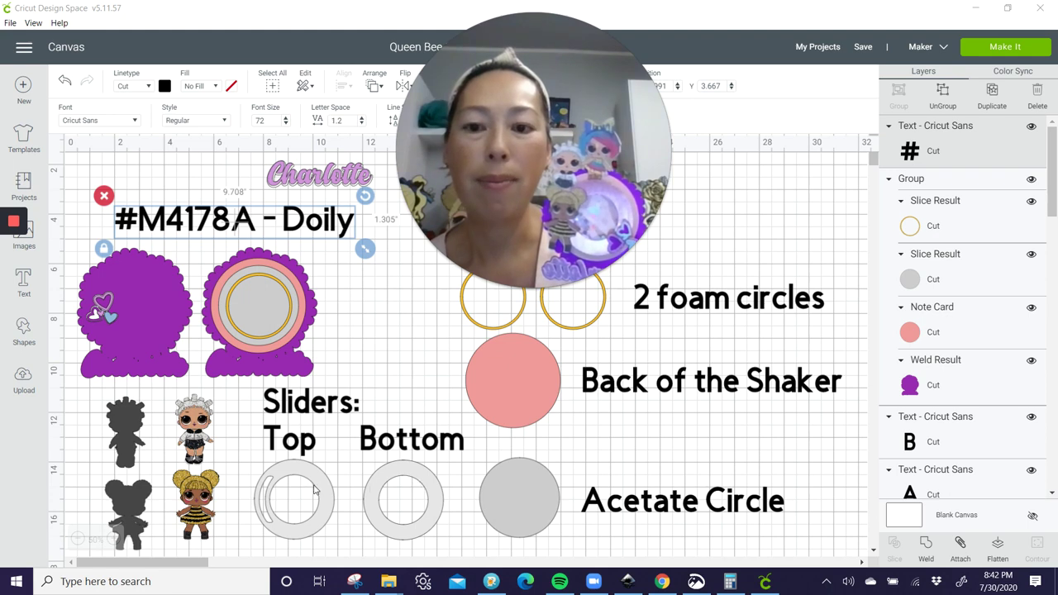
Bring the top slider ring to the front of all layers and place it over the bottom slider ring.
{"action": "left_click_drag", "start_coordinate": [349, 481], "coordinate": [380, 480]}
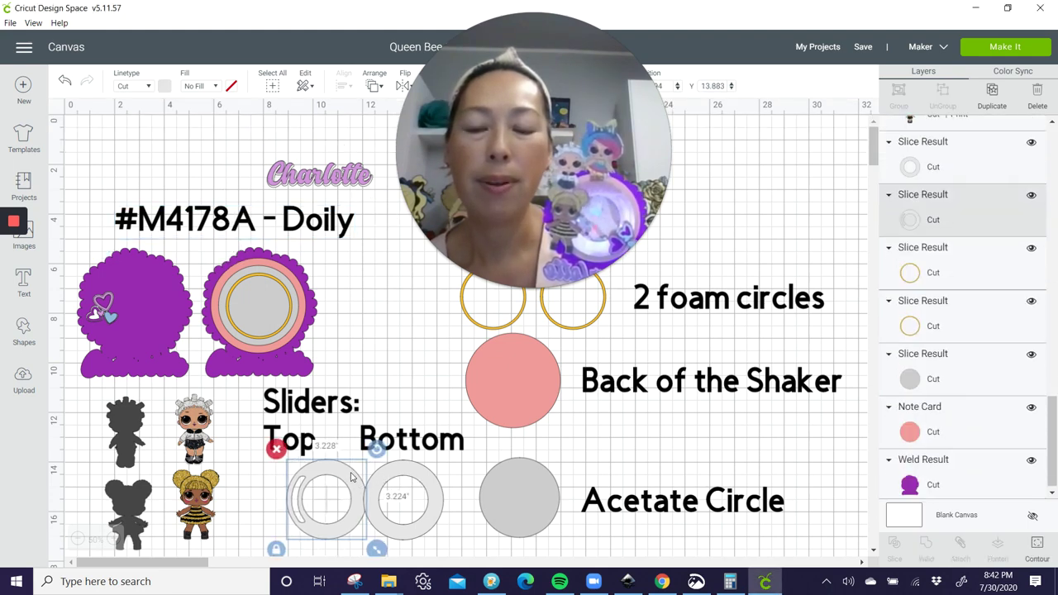
{"action": "left_click", "coordinate": [374, 86]}
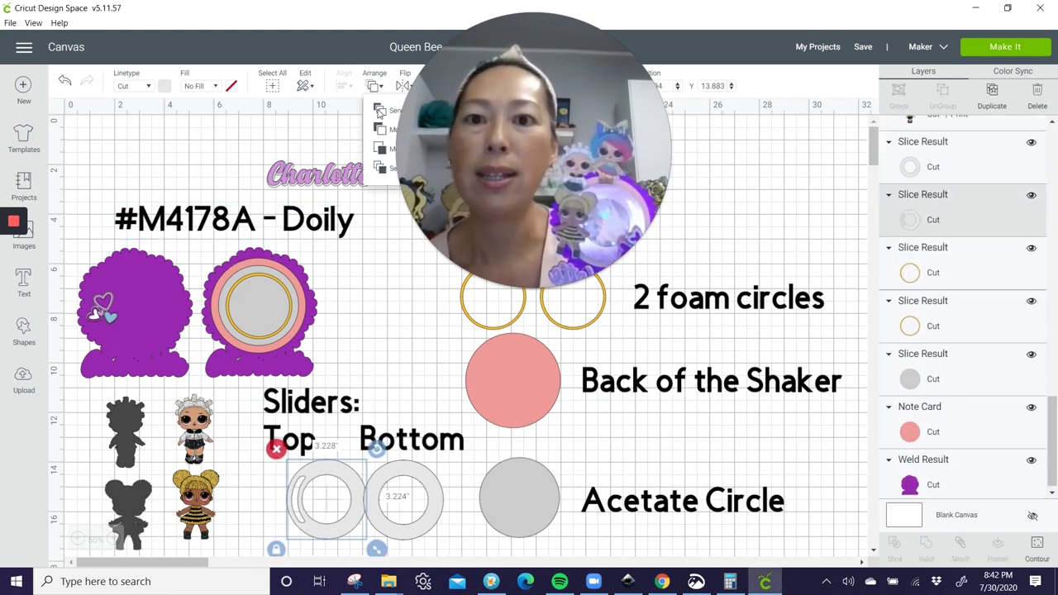
{"action": "left_click", "coordinate": [374, 150]}
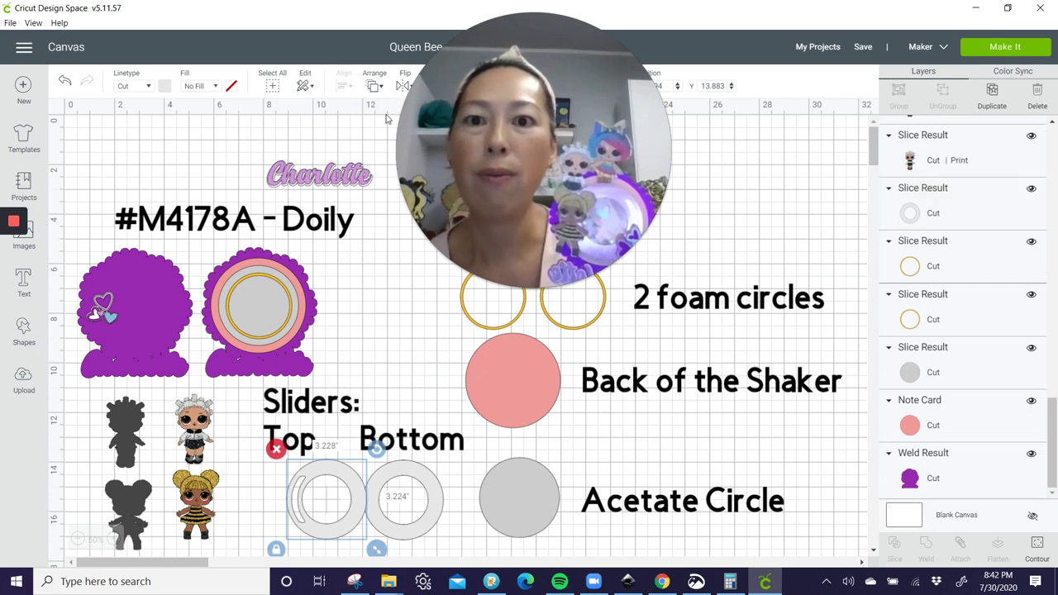
{"action": "left_click", "coordinate": [376, 90]}
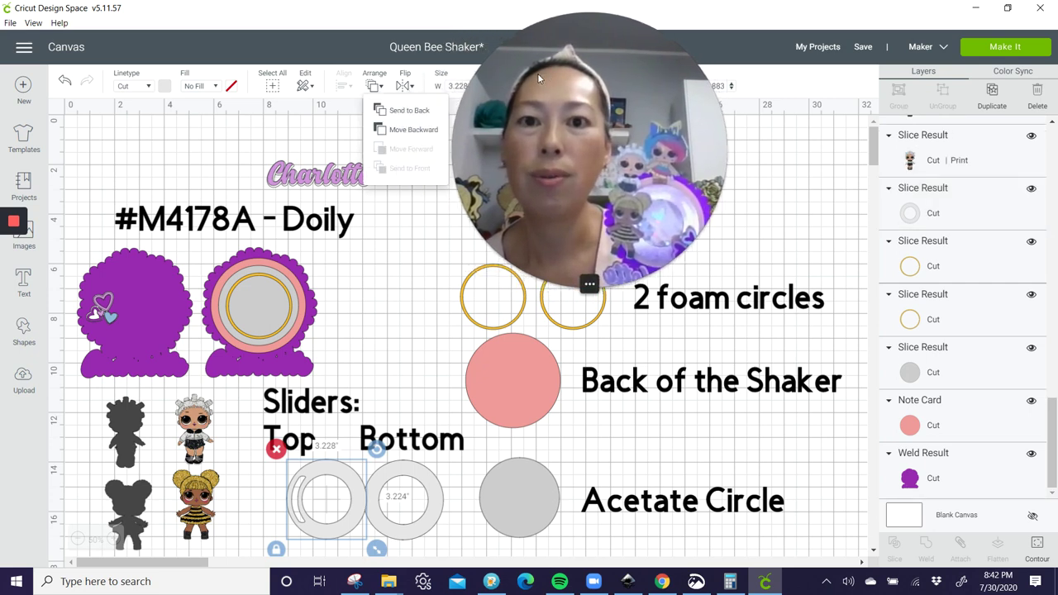
{"action": "left_click_drag", "start_coordinate": [324, 478], "coordinate": [431, 478]}
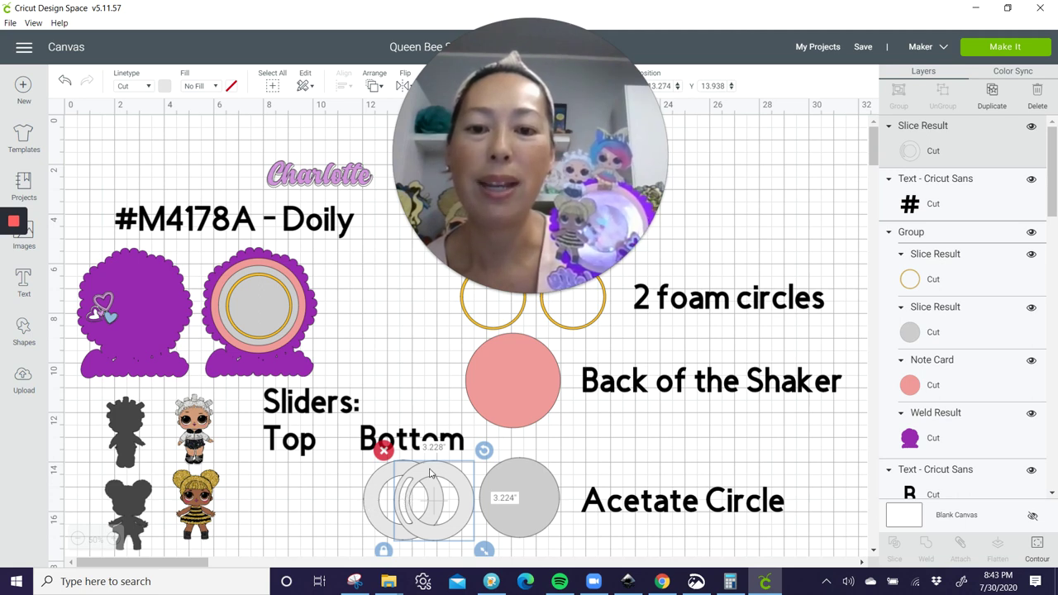
{"action": "left_click_drag", "start_coordinate": [436, 473], "coordinate": [407, 473]}
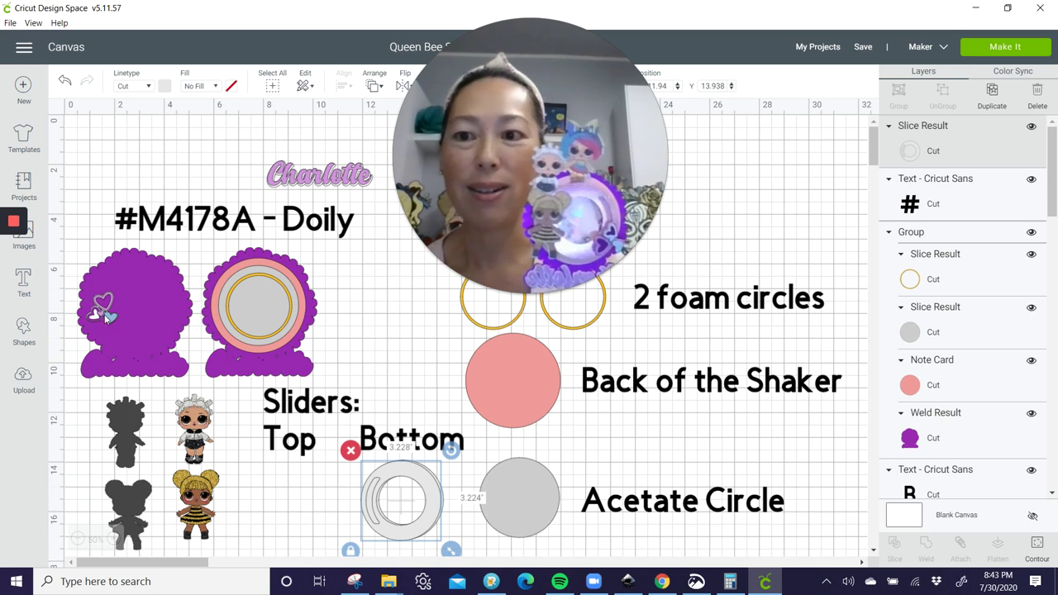
Move the top slider ring back off the bottom ring so the two only partly overlap, at about X 9.746, Y 13.883.
{"action": "left_click", "coordinate": [148, 303]}
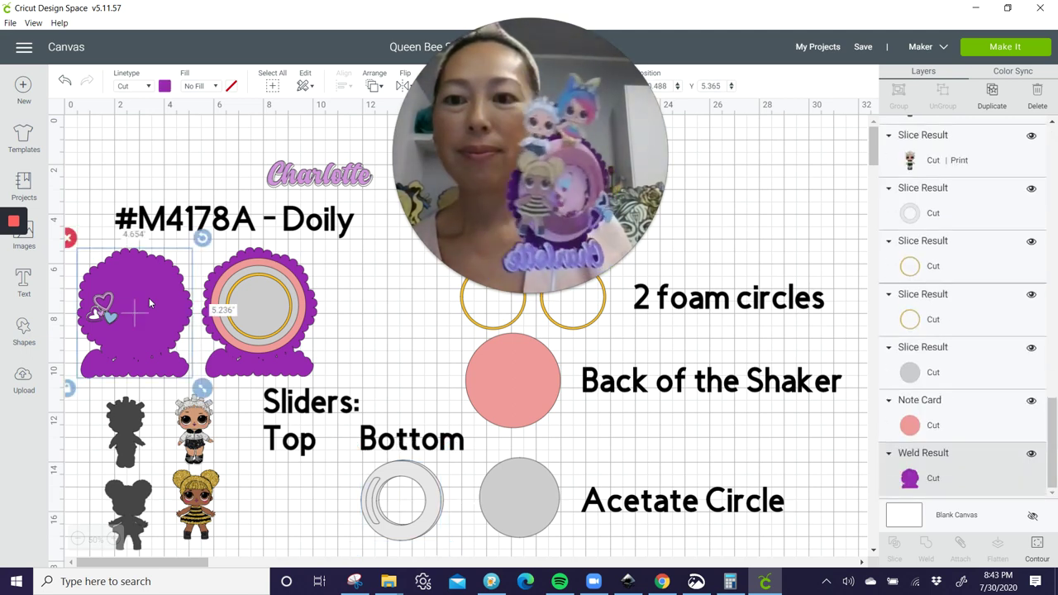
{"action": "left_click", "coordinate": [513, 376]}
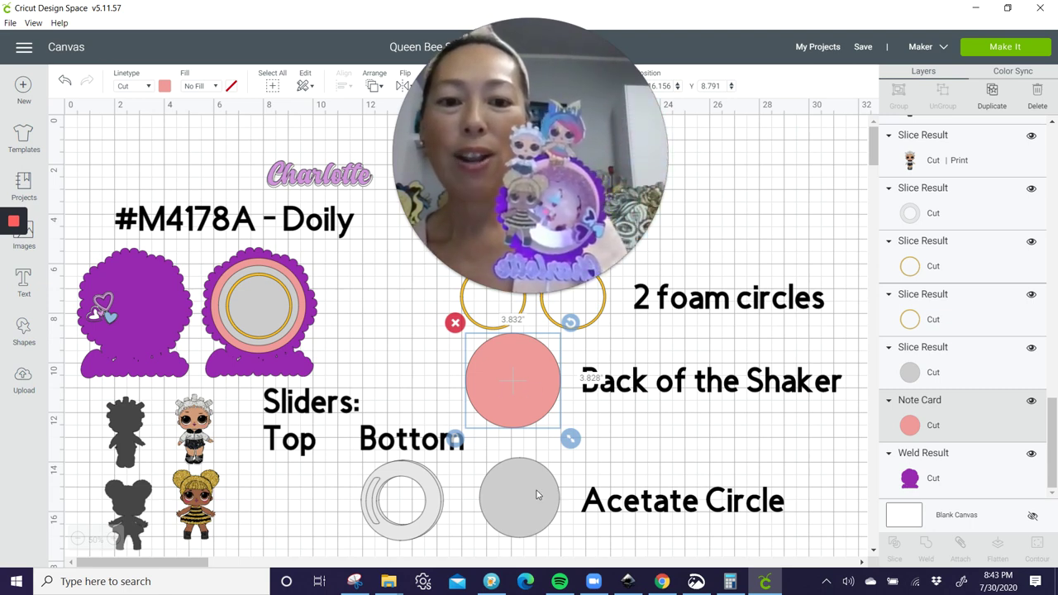
{"action": "left_click", "coordinate": [430, 499]}
{"action": "left_click_drag", "start_coordinate": [407, 499], "coordinate": [353, 496]}
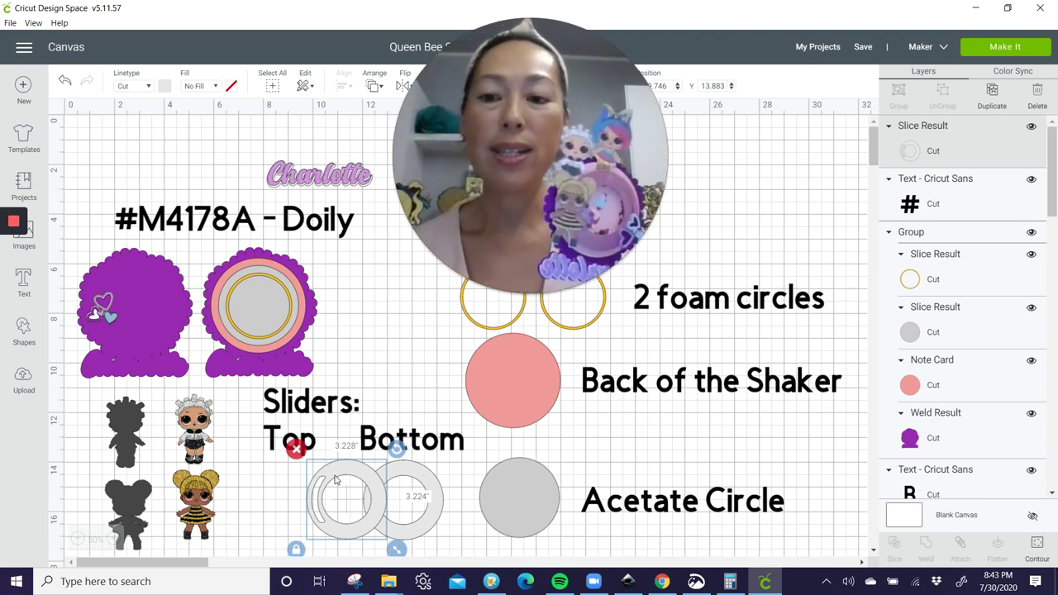
{"action": "scroll", "coordinate": [152, 427], "scroll_direction": "down", "scroll_amount": 3}
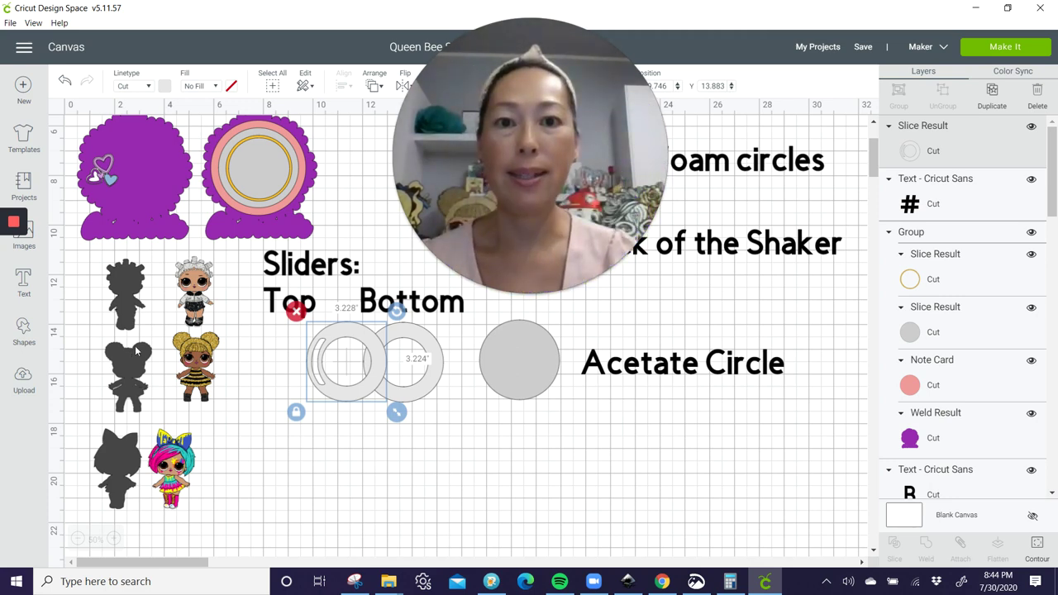
{"action": "mouse_move", "coordinate": [511, 298]}
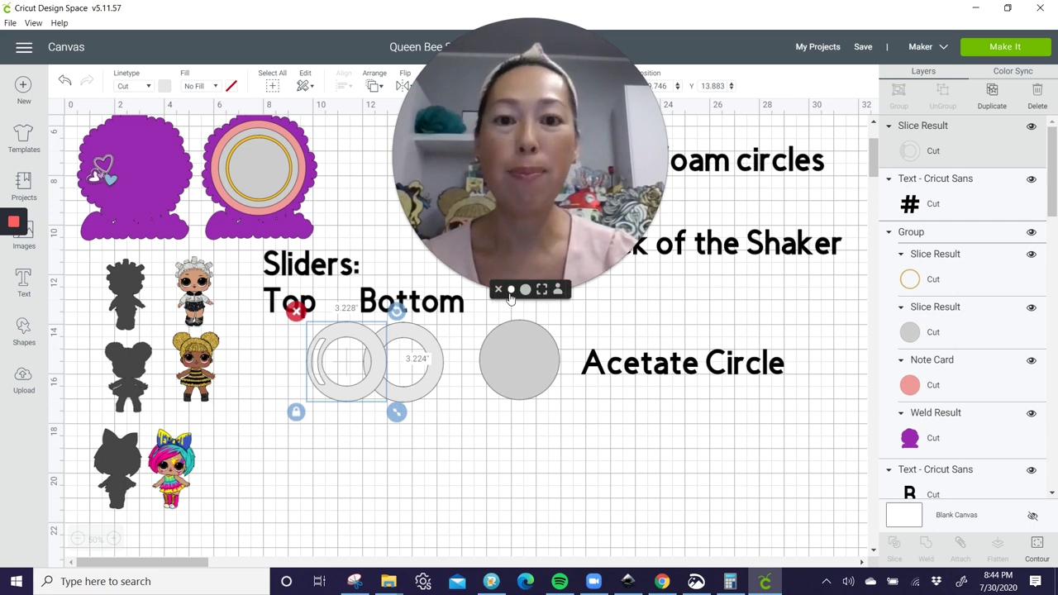
{"action": "left_click", "coordinate": [511, 294]}
{"action": "left_click_drag", "start_coordinate": [475, 236], "coordinate": [411, 118]}
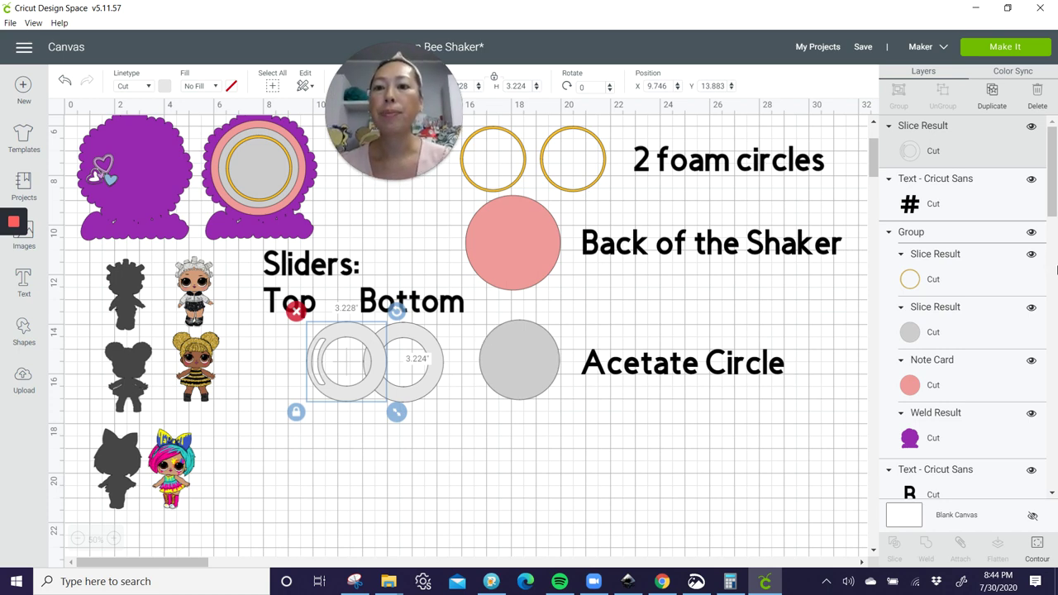
{"action": "scroll", "coordinate": [324, 248], "scroll_direction": "up", "scroll_amount": 3}
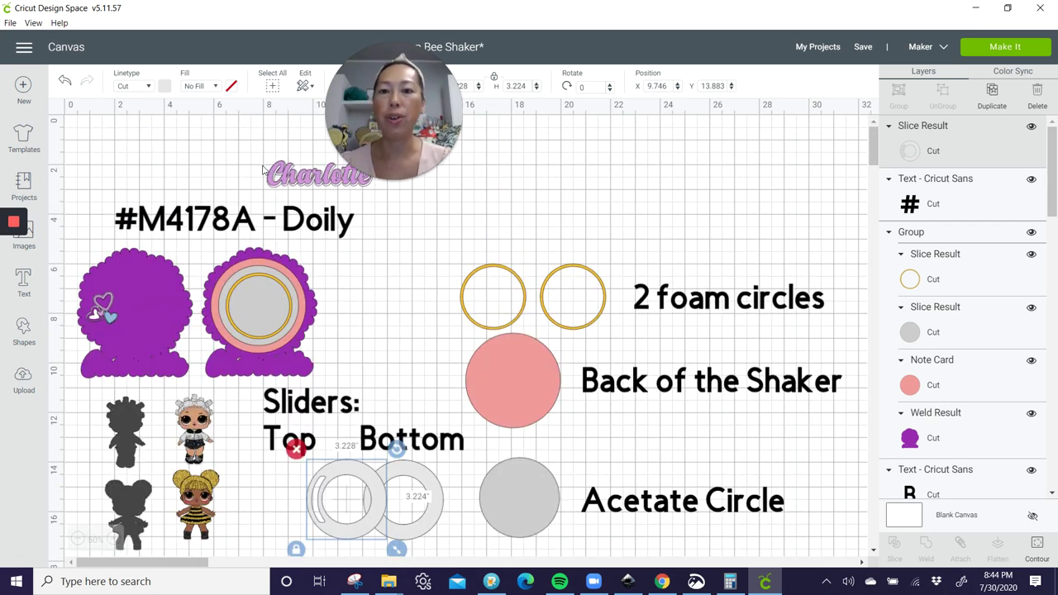
{"action": "left_click", "coordinate": [388, 177]}
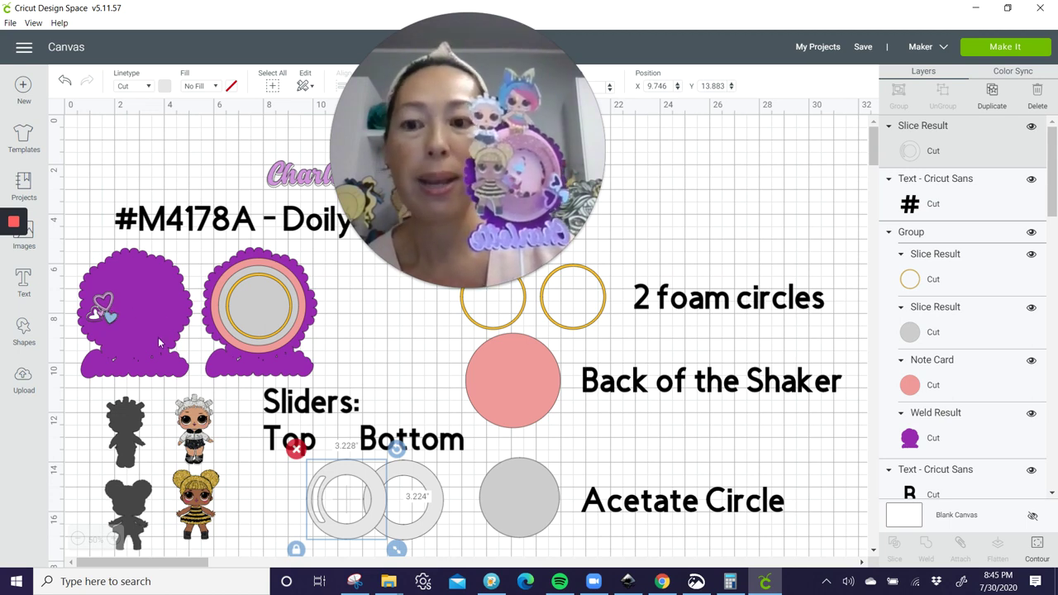
{"action": "scroll", "coordinate": [158, 336], "scroll_direction": "down", "scroll_amount": 3}
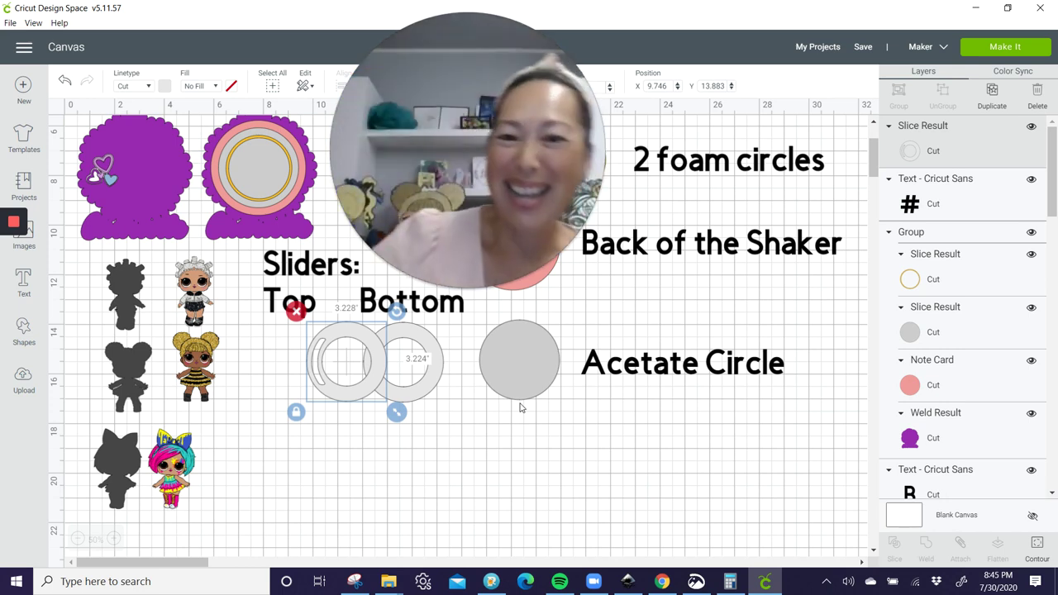
{"action": "mouse_move", "coordinate": [436, 286]}
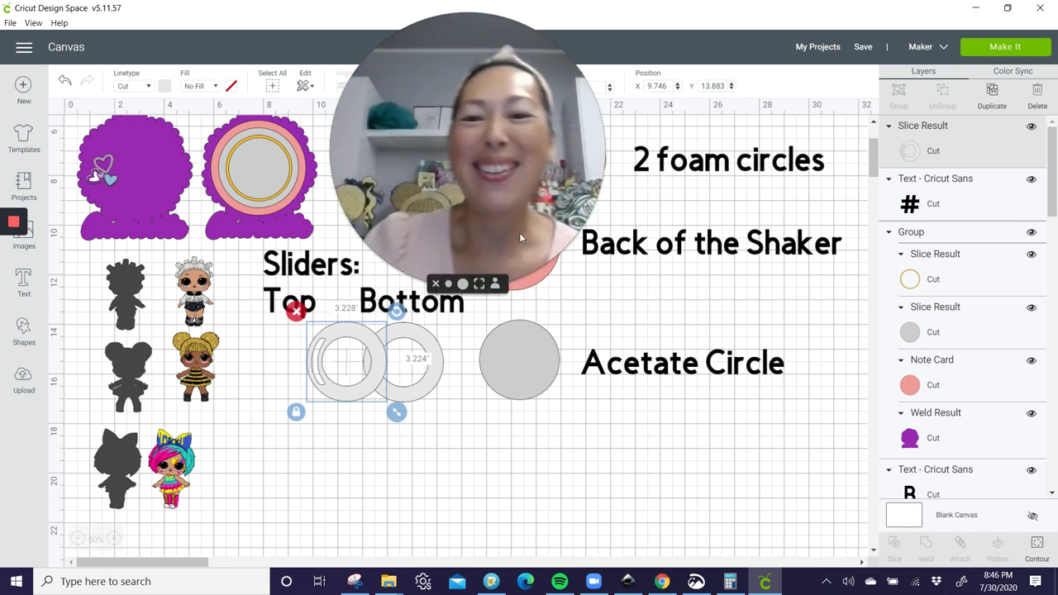
{"action": "left_click", "coordinate": [435, 285]}
{"action": "left_click_drag", "start_coordinate": [435, 236], "coordinate": [436, 118]}
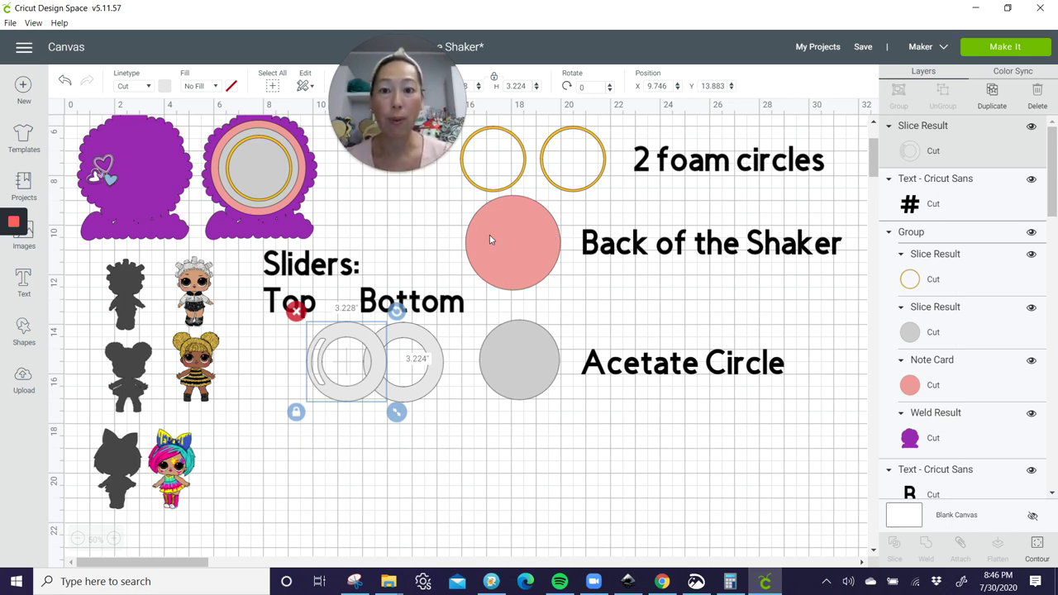
{"action": "mouse_move", "coordinate": [449, 99]}
{"action": "left_click_drag", "start_coordinate": [449, 99], "coordinate": [542, 68]}
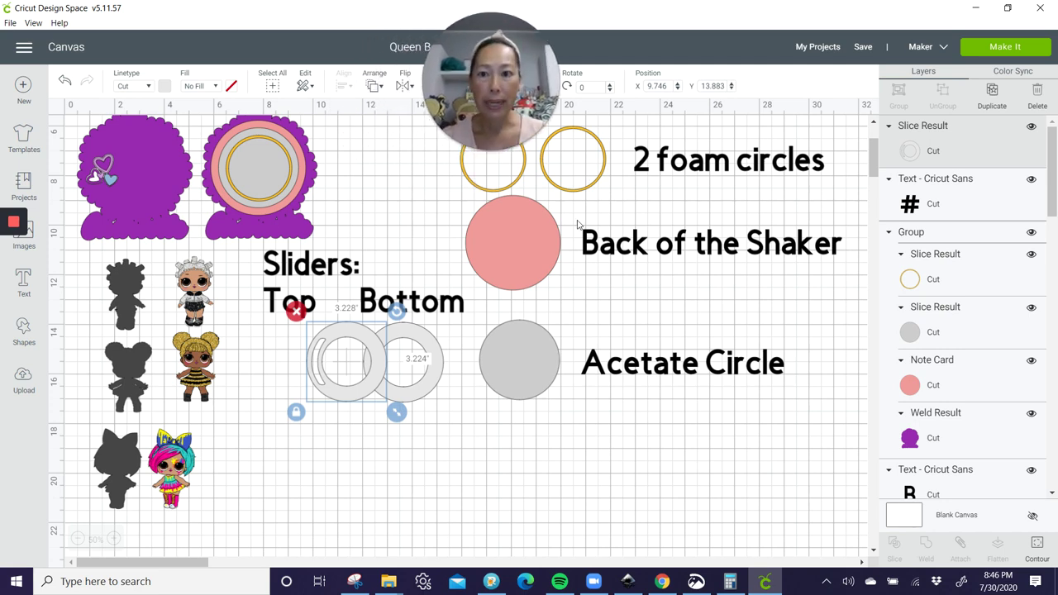
{"action": "scroll", "coordinate": [441, 210], "scroll_direction": "up", "scroll_amount": 3}
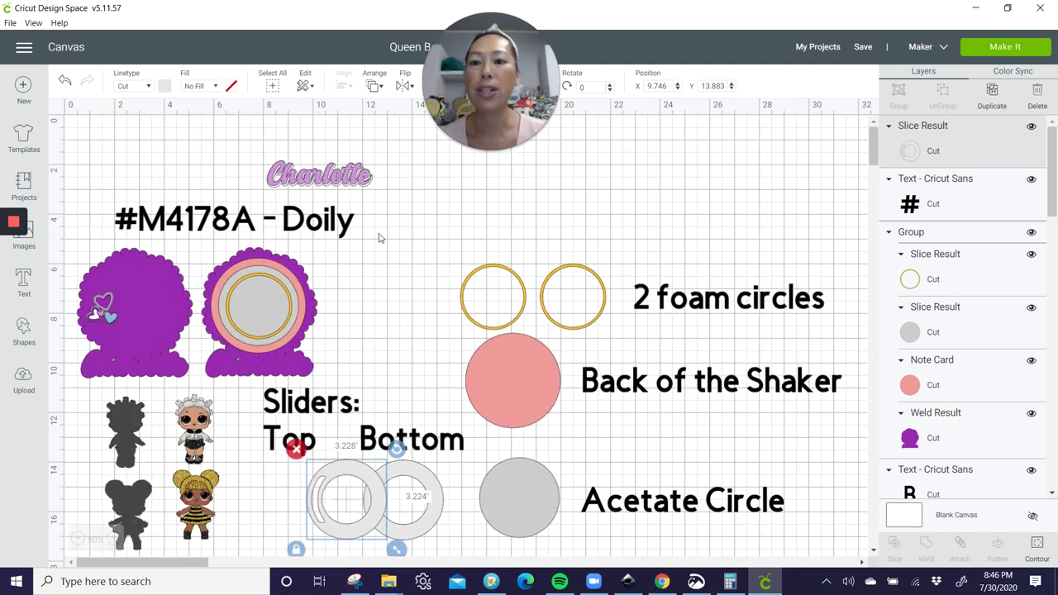
Open the doily label for text editing and copy the image number #M4178A from it.
{"action": "left_click", "coordinate": [234, 231]}
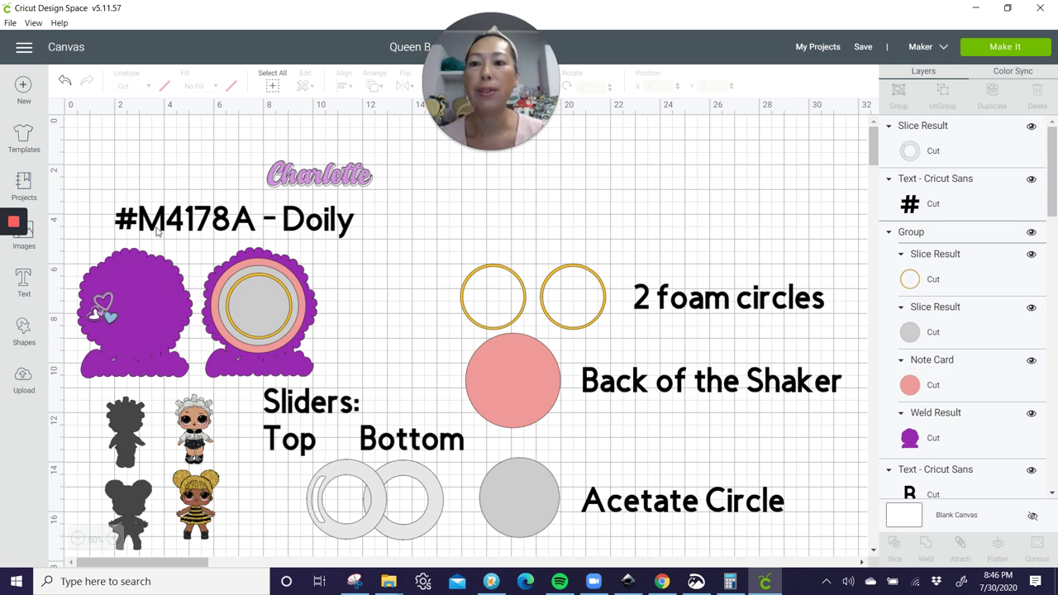
{"action": "left_click", "coordinate": [257, 228]}
{"action": "left_click", "coordinate": [253, 229]}
{"action": "left_click", "coordinate": [250, 228]}
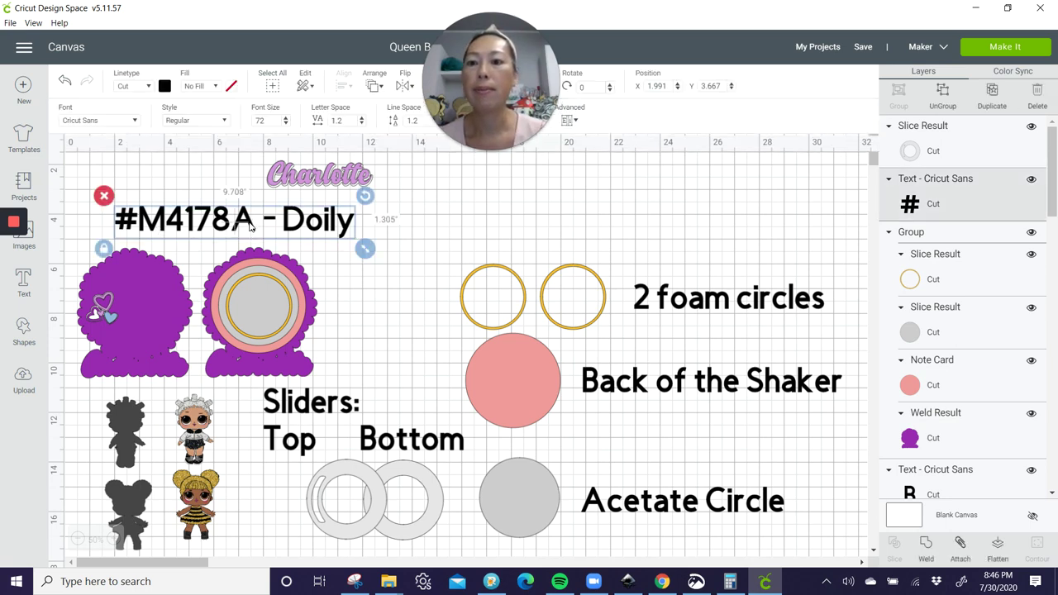
{"action": "double_click", "coordinate": [256, 228]}
{"action": "double_click", "coordinate": [205, 233]}
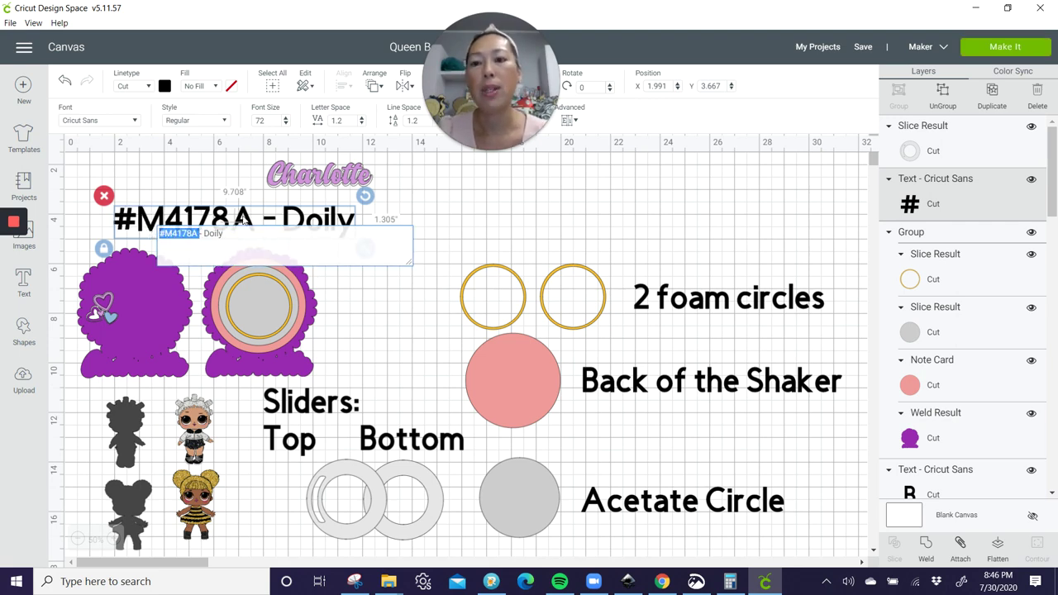
Search the image library for #M4178A and insert the layered doily image onto the canvas.
{"action": "left_click", "coordinate": [79, 222]}
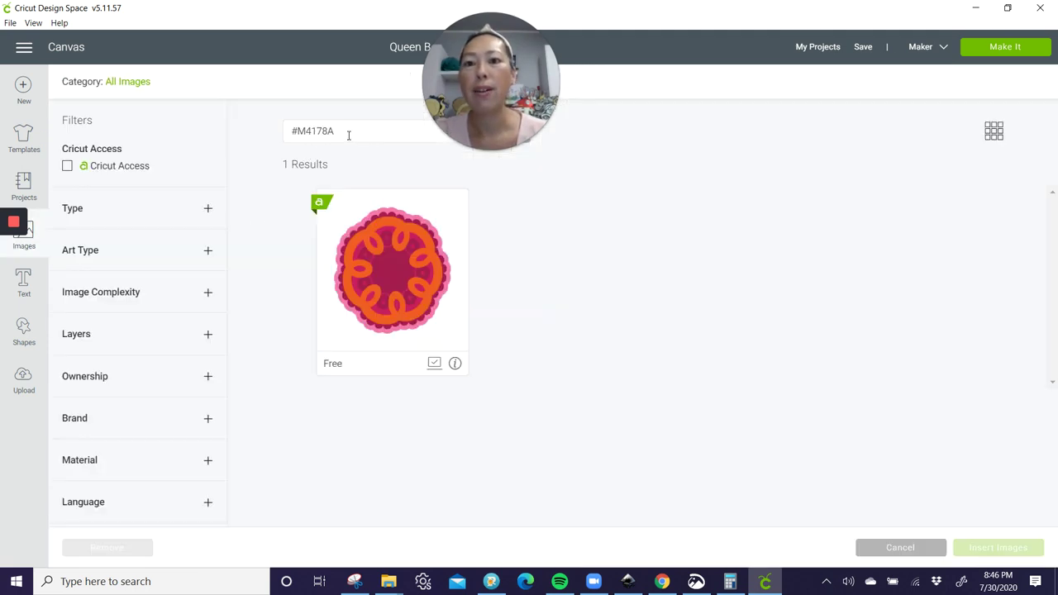
{"action": "left_click", "coordinate": [382, 314]}
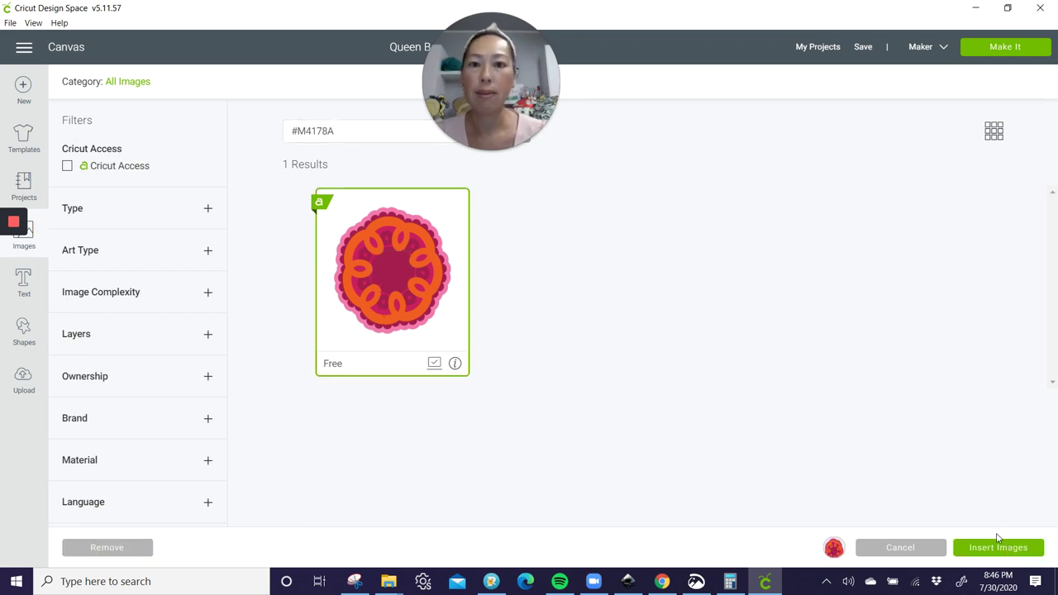
{"action": "left_click", "coordinate": [998, 541]}
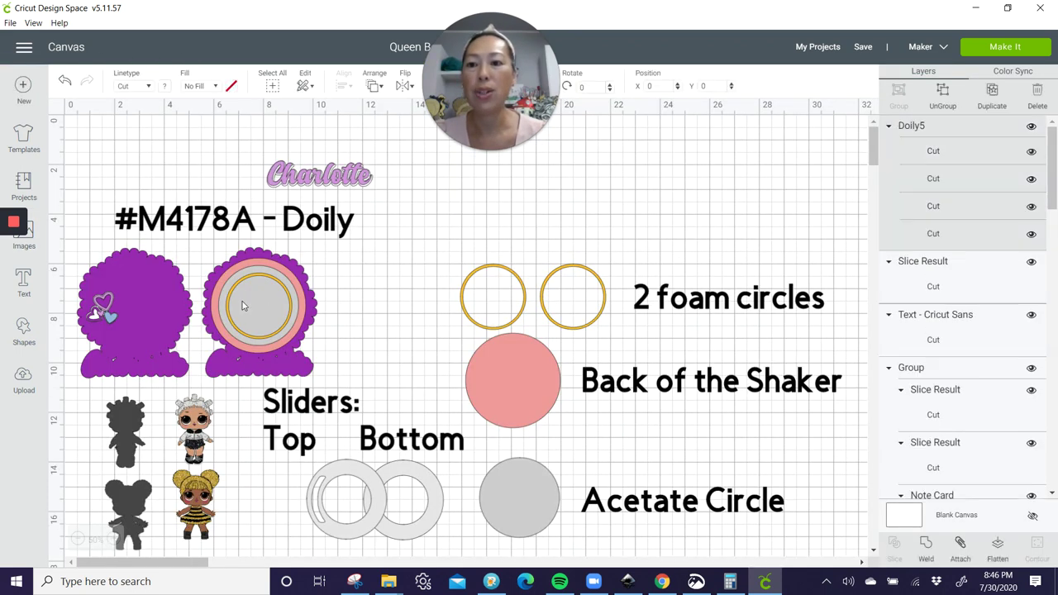
Move the doily to the empty canvas area above the foam circles label, ungroup it and pull its layers apart.
{"action": "left_click_drag", "start_coordinate": [183, 240], "coordinate": [786, 222]}
{"action": "left_click", "coordinate": [943, 97]}
{"action": "left_click", "coordinate": [665, 248]}
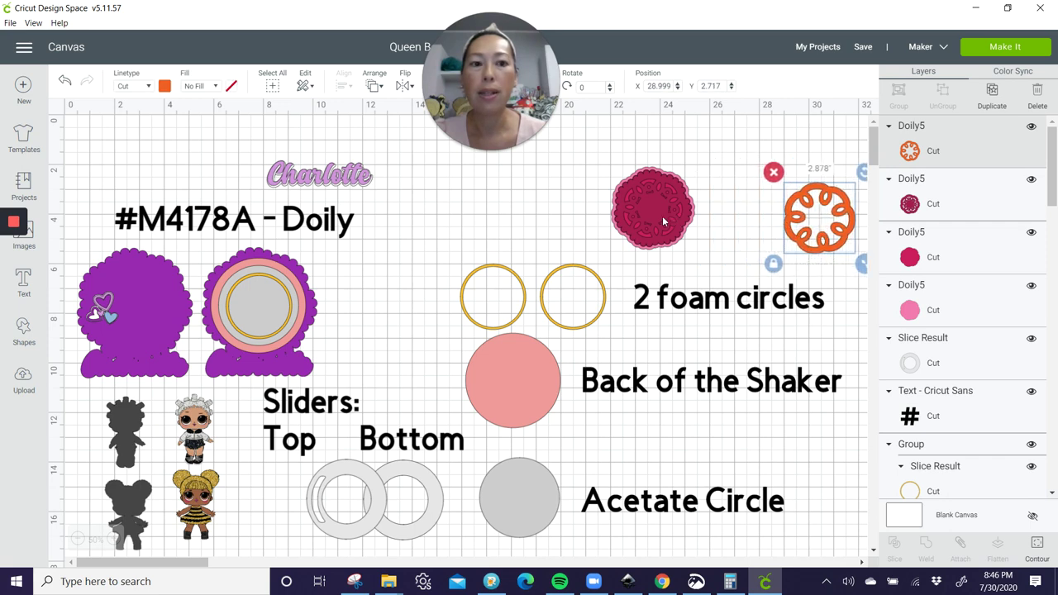
{"action": "left_click", "coordinate": [664, 221]}
{"action": "left_click_drag", "start_coordinate": [683, 218], "coordinate": [781, 222]}
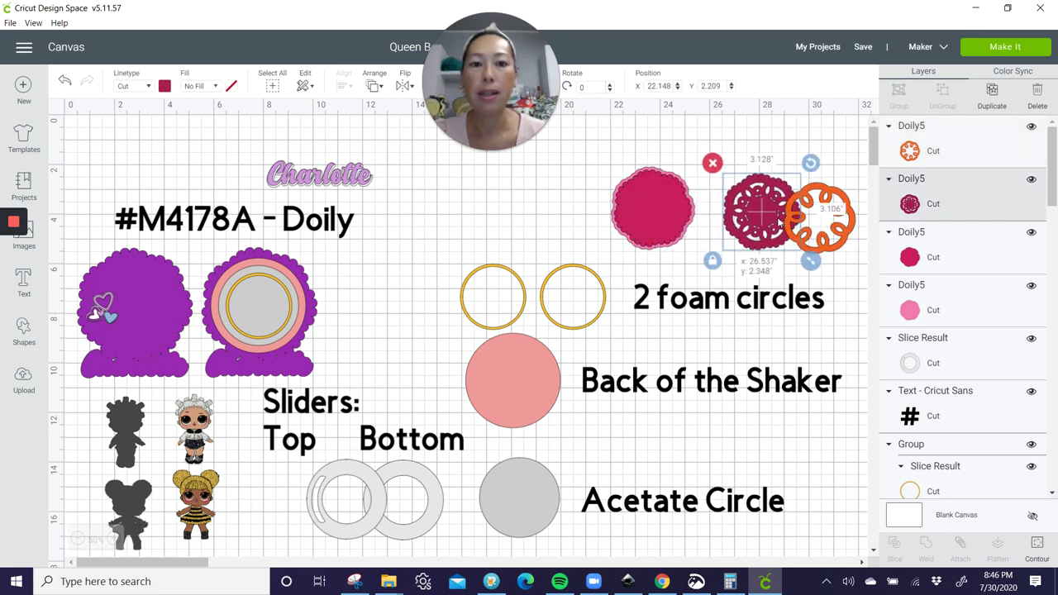
{"action": "left_click_drag", "start_coordinate": [659, 211], "coordinate": [483, 217]}
Delete the orange, patterned maroon and light pink doily layers, and move the remaining solid scalloped layer above the foam circles label.
{"action": "left_click_drag", "start_coordinate": [616, 149], "coordinate": [823, 226]}
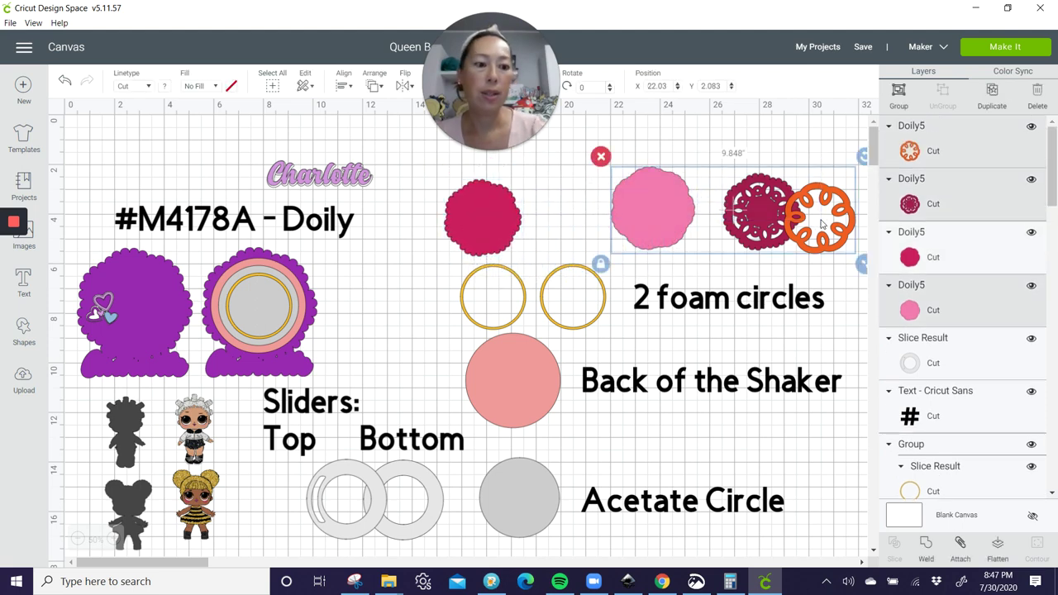
{"action": "key", "text": "Delete"}
{"action": "left_click_drag", "start_coordinate": [476, 225], "coordinate": [672, 212]}
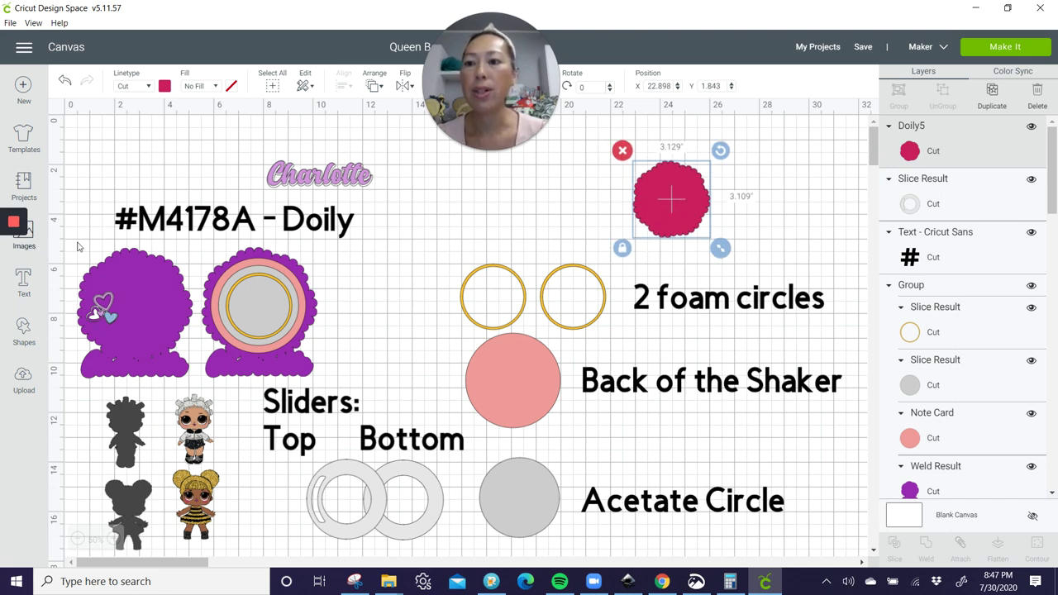
Search the image library for hearts and insert the image combining pink and purple outlined hearts with a solid blue heart.
{"action": "left_click_drag", "start_coordinate": [386, 130], "coordinate": [234, 130]}
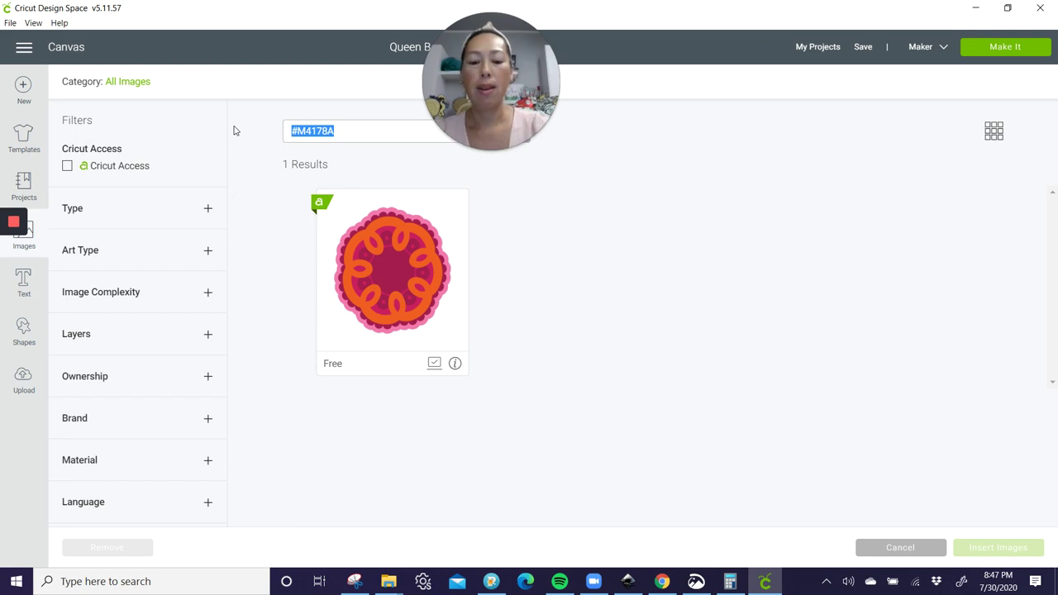
{"action": "type", "text": "hearts"}
{"action": "key", "text": "Return"}
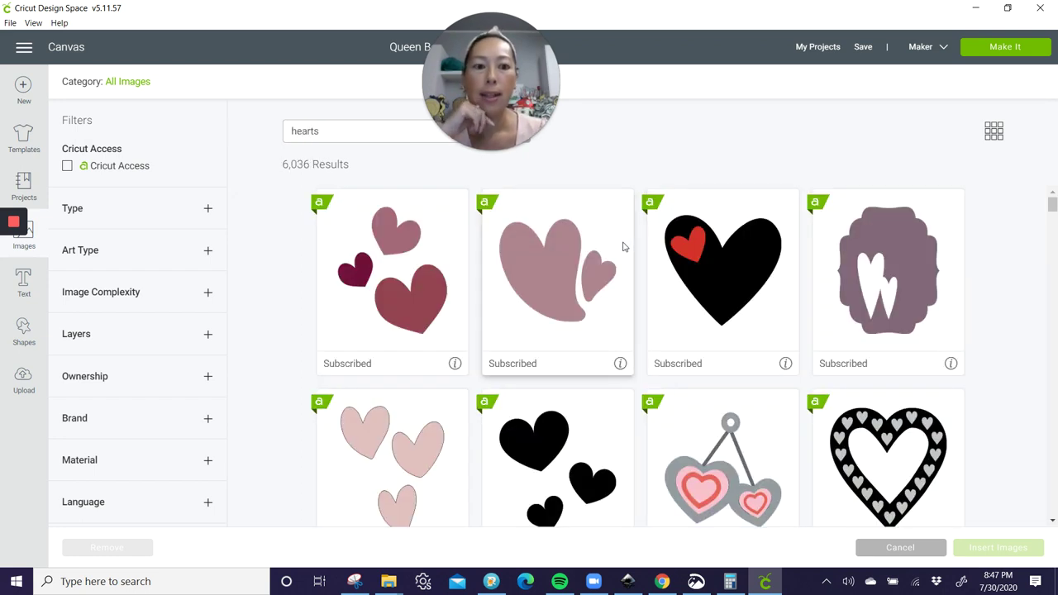
{"action": "scroll", "coordinate": [626, 245], "scroll_direction": "down", "scroll_amount": 3}
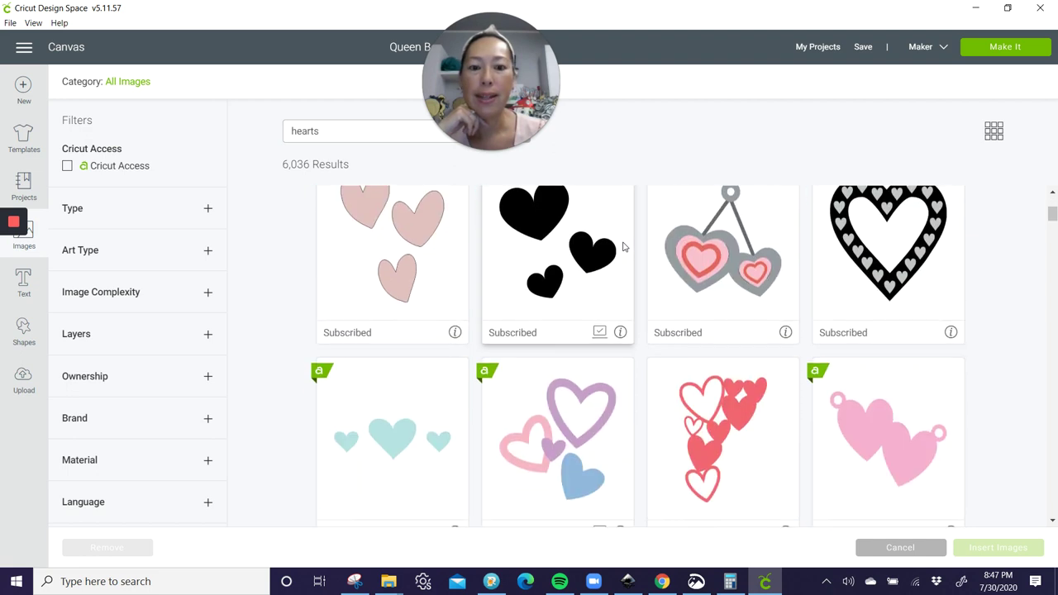
{"action": "scroll", "coordinate": [624, 246], "scroll_direction": "down", "scroll_amount": 1}
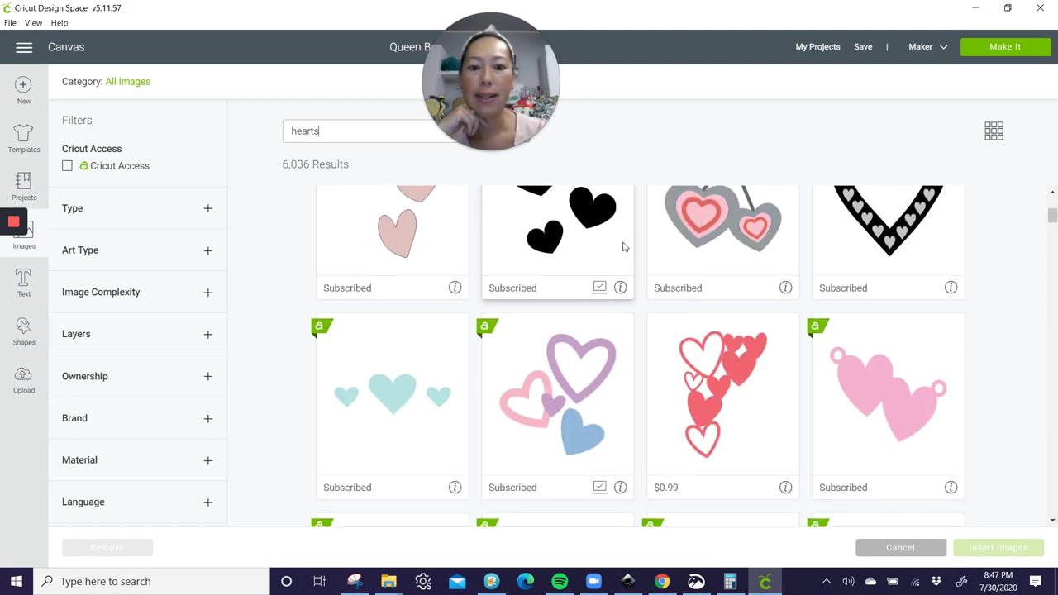
{"action": "left_click", "coordinate": [590, 388]}
{"action": "scroll", "coordinate": [589, 388], "scroll_direction": "down", "scroll_amount": 3}
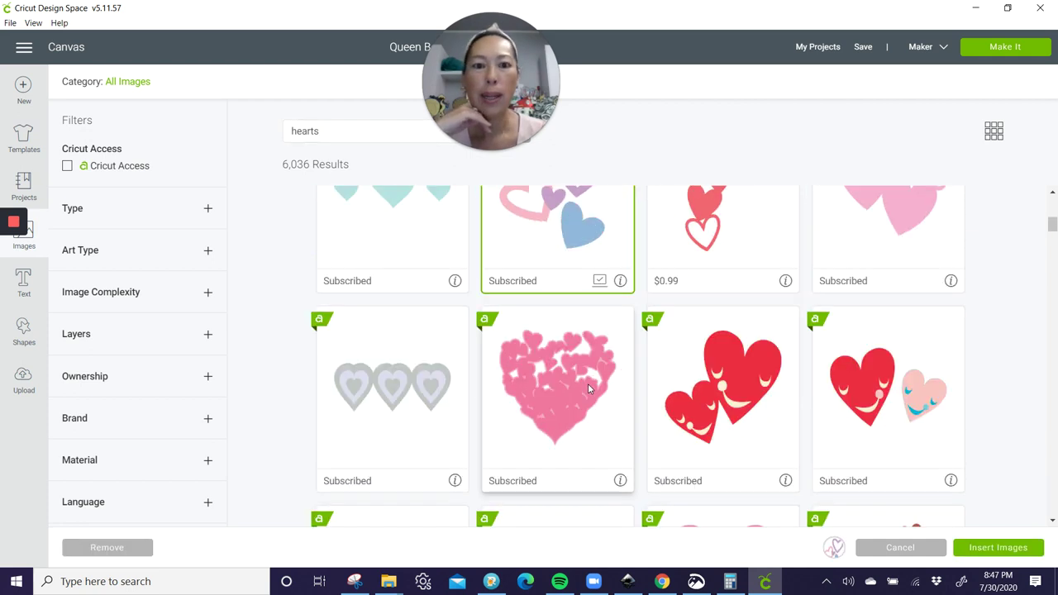
{"action": "scroll", "coordinate": [589, 388], "scroll_direction": "up", "scroll_amount": 1}
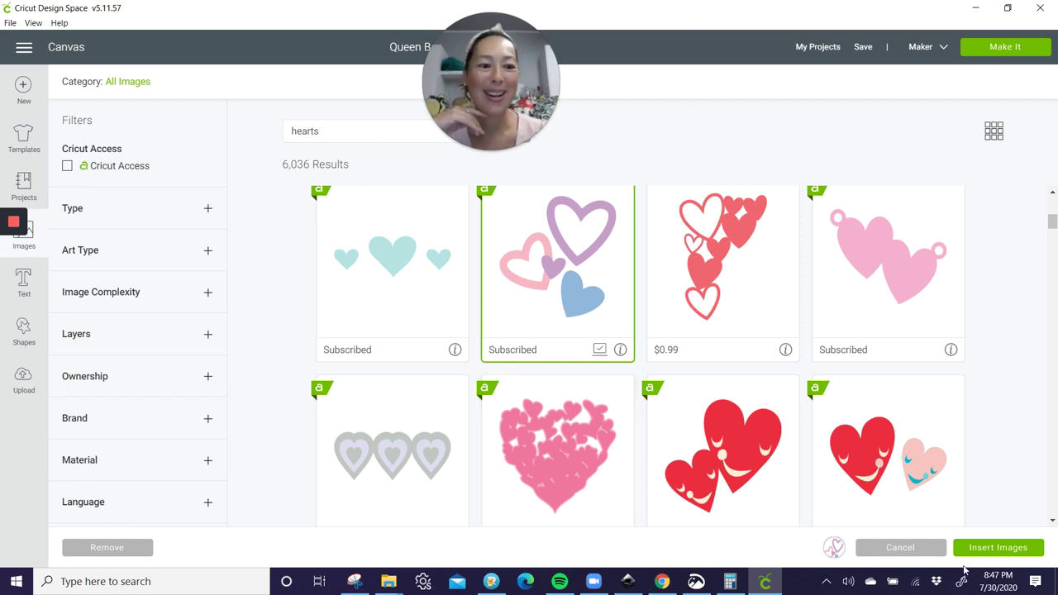
{"action": "left_click", "coordinate": [996, 548]}
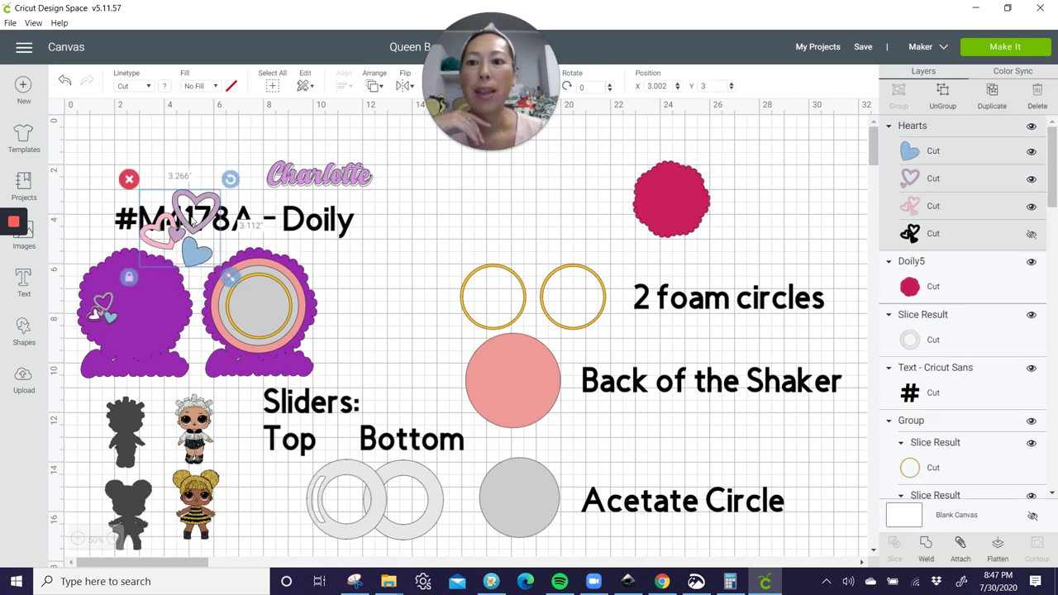
Move the hearts beside the pink doily, unhide their black backing layer and hide all of its contours.
{"action": "left_click_drag", "start_coordinate": [190, 219], "coordinate": [533, 196]}
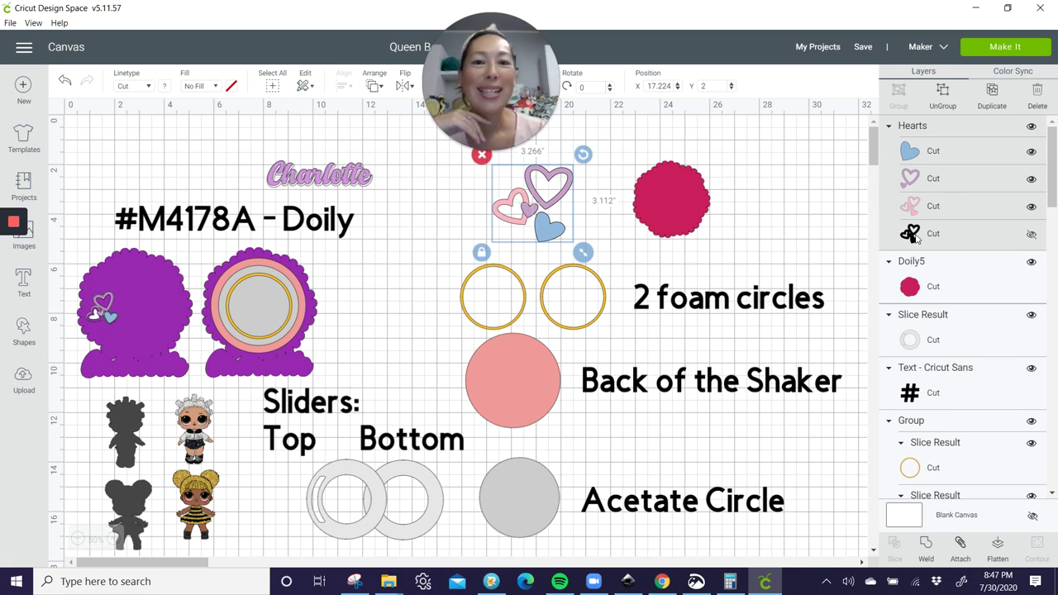
{"action": "left_click", "coordinate": [1031, 236]}
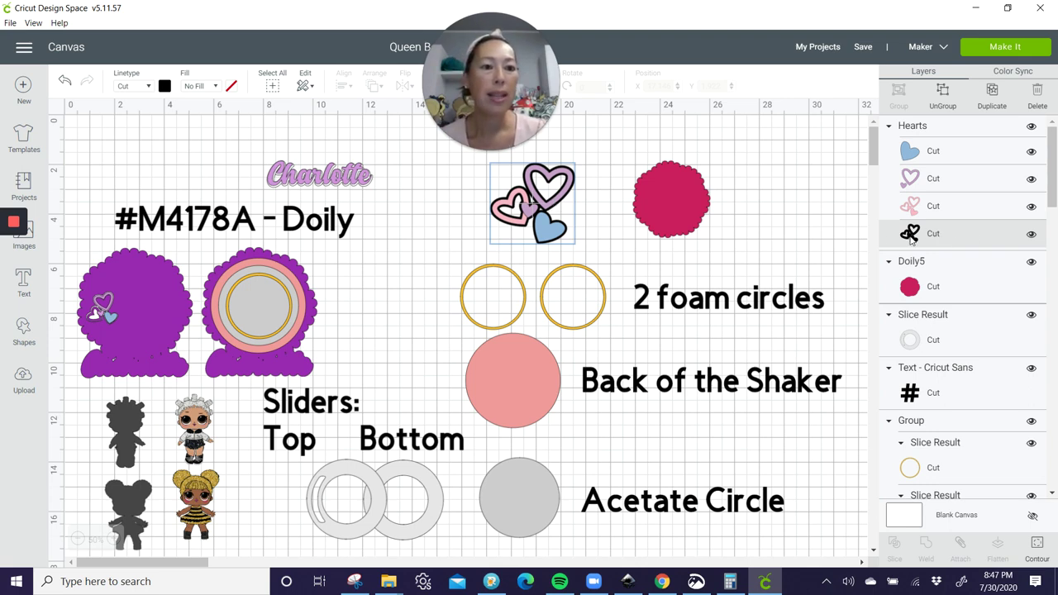
{"action": "left_click", "coordinate": [1036, 546]}
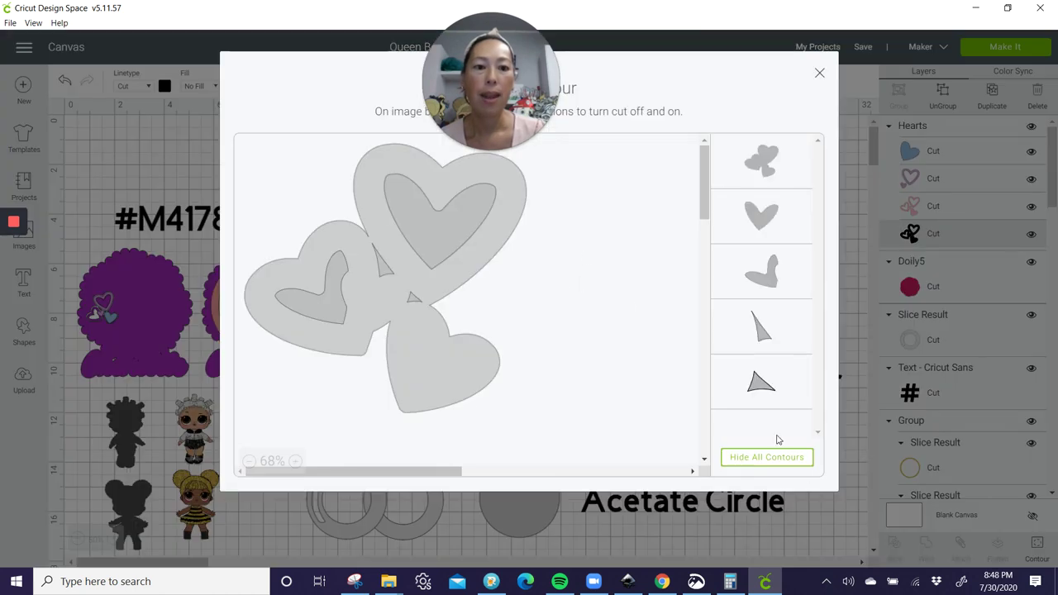
{"action": "left_click", "coordinate": [798, 459]}
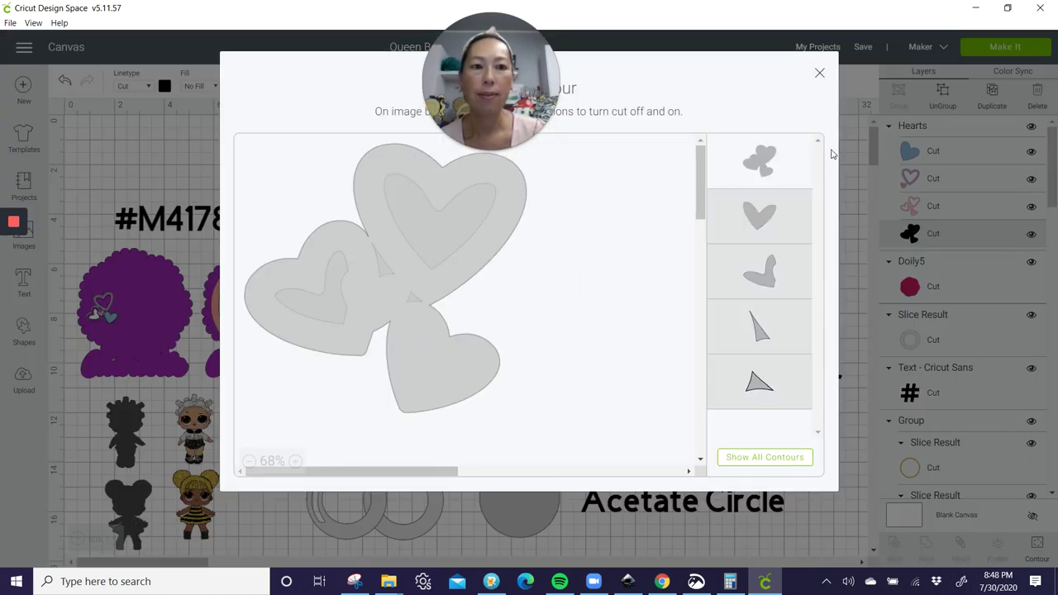
{"action": "left_click", "coordinate": [820, 73]}
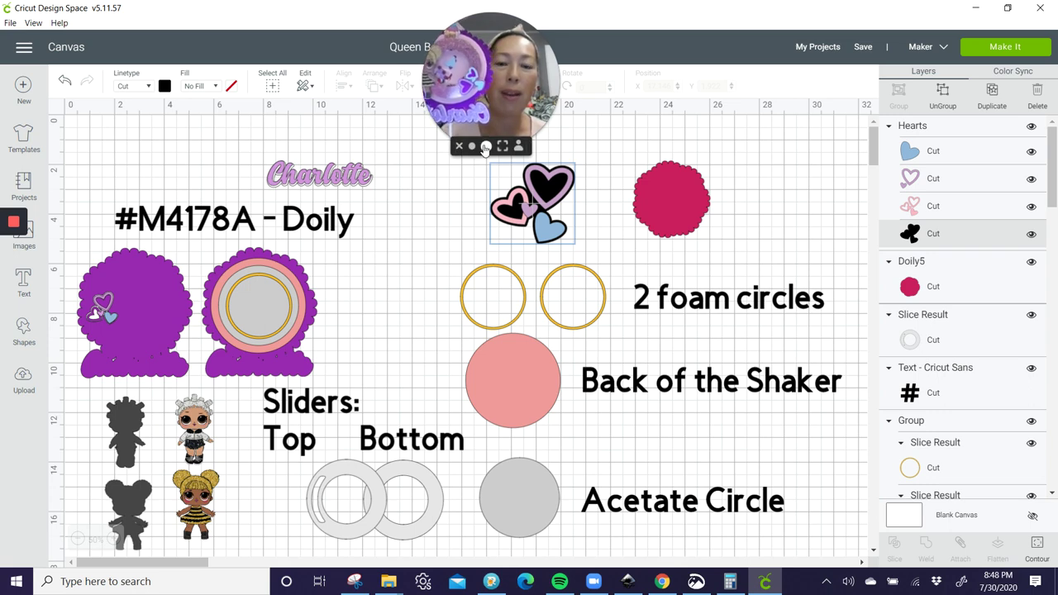
{"action": "left_click", "coordinate": [486, 147]}
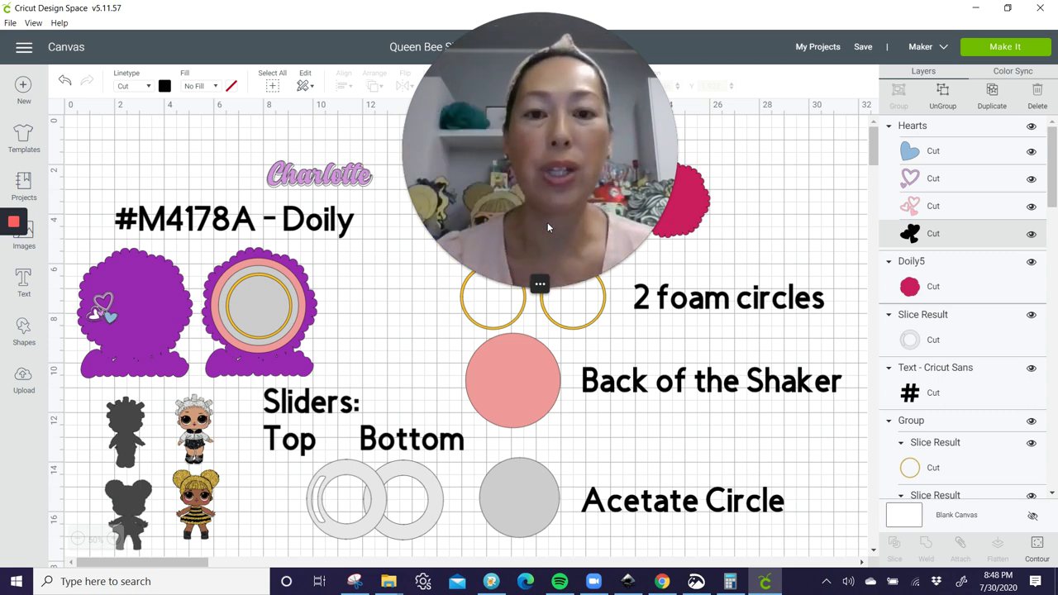
{"action": "left_click", "coordinate": [521, 285]}
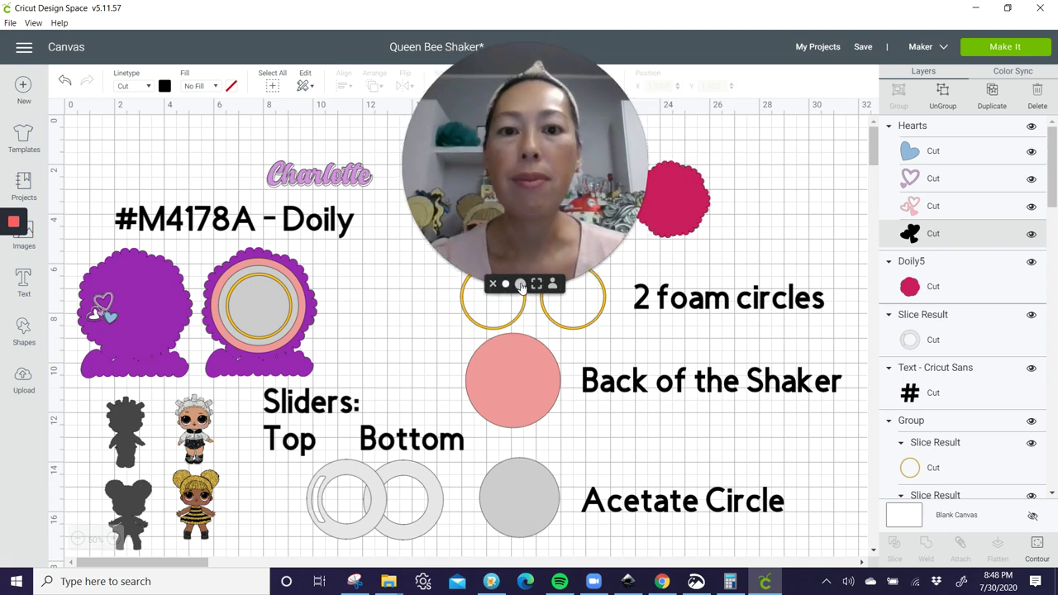
{"action": "left_click", "coordinate": [520, 285]}
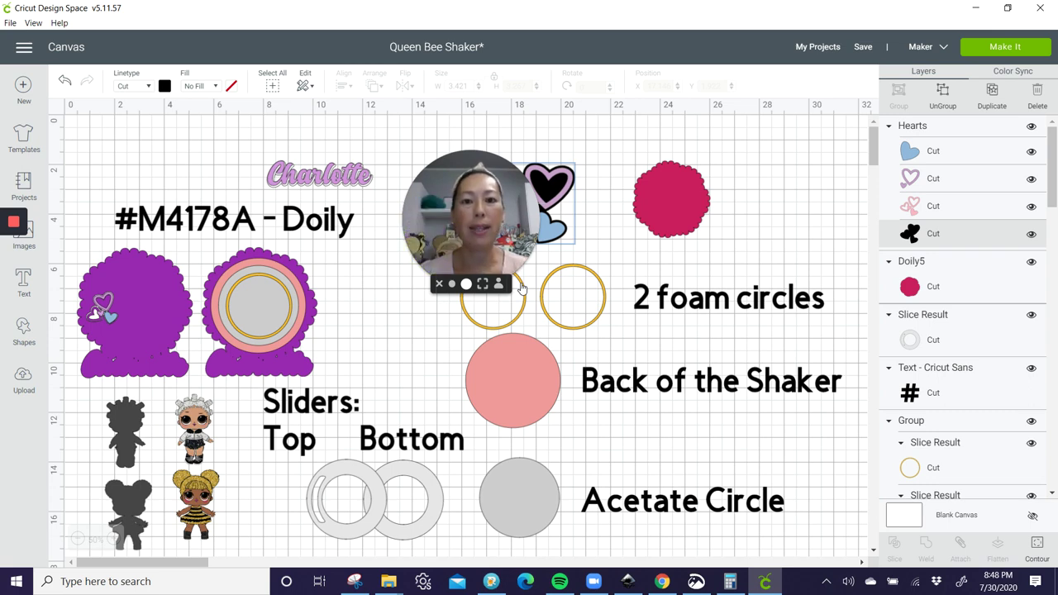
{"action": "left_click", "coordinate": [581, 201]}
{"action": "left_click_drag", "start_coordinate": [481, 158], "coordinate": [486, 30]}
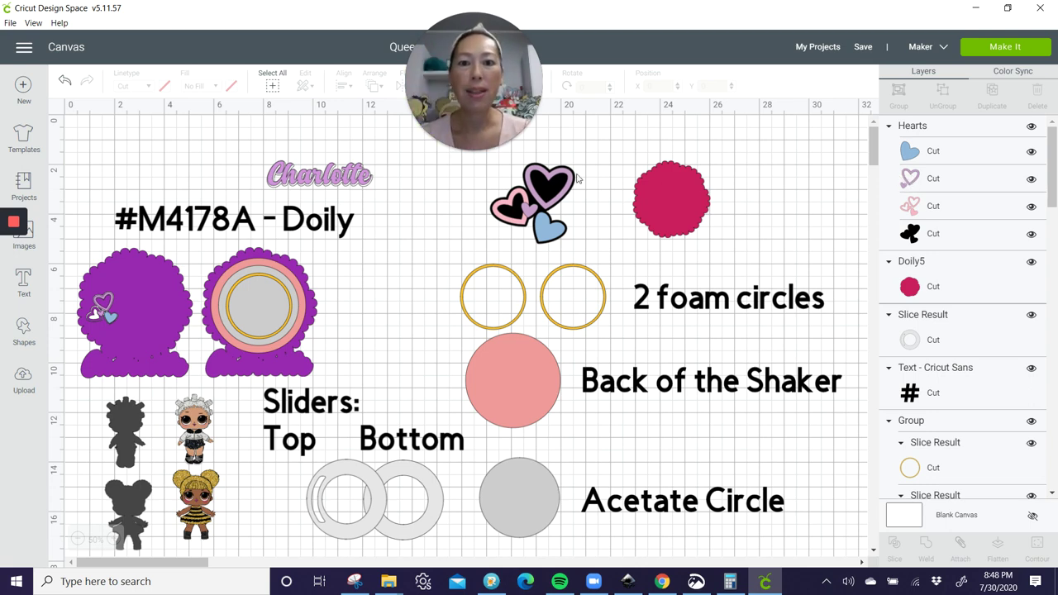
Shift the hearts closer to the doily, and add a circle shape beside the doily label.
{"action": "left_click", "coordinate": [497, 180]}
{"action": "left_click_drag", "start_coordinate": [543, 193], "coordinate": [572, 188]}
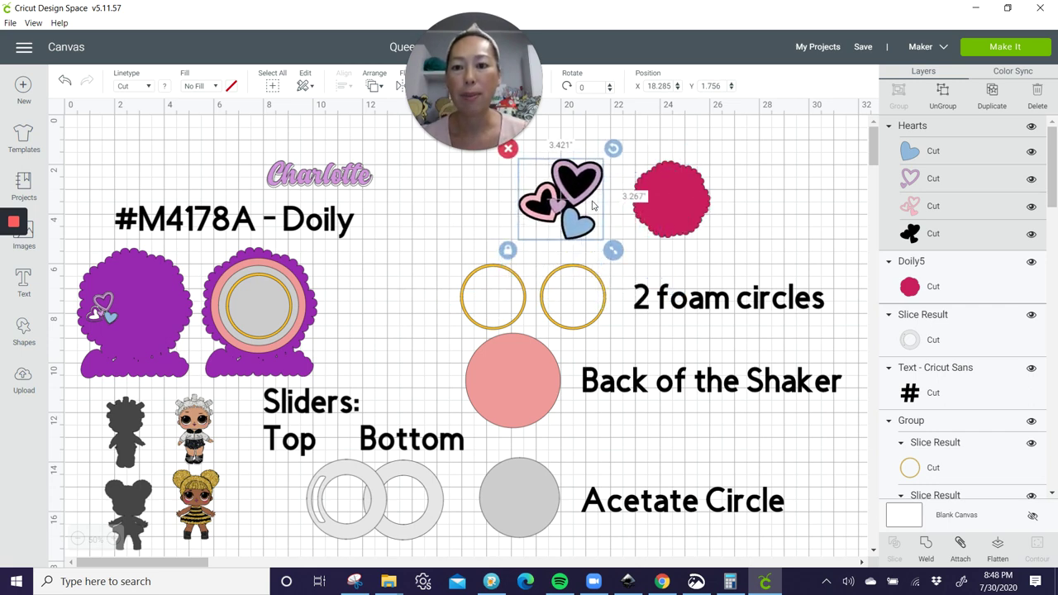
{"action": "left_click", "coordinate": [36, 339]}
{"action": "left_click", "coordinate": [128, 237]}
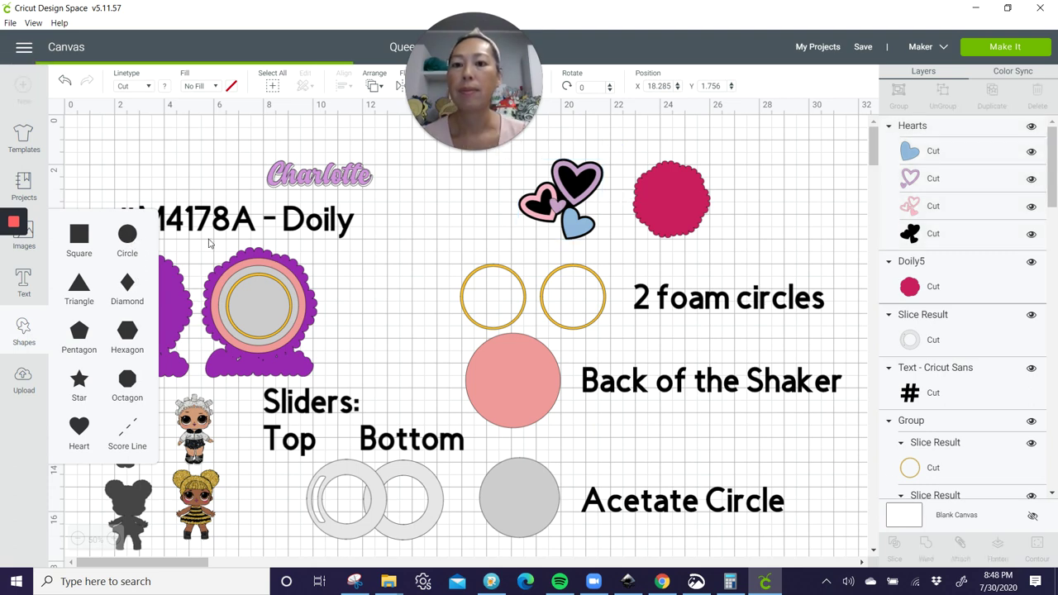
{"action": "left_click_drag", "start_coordinate": [286, 251], "coordinate": [484, 259]}
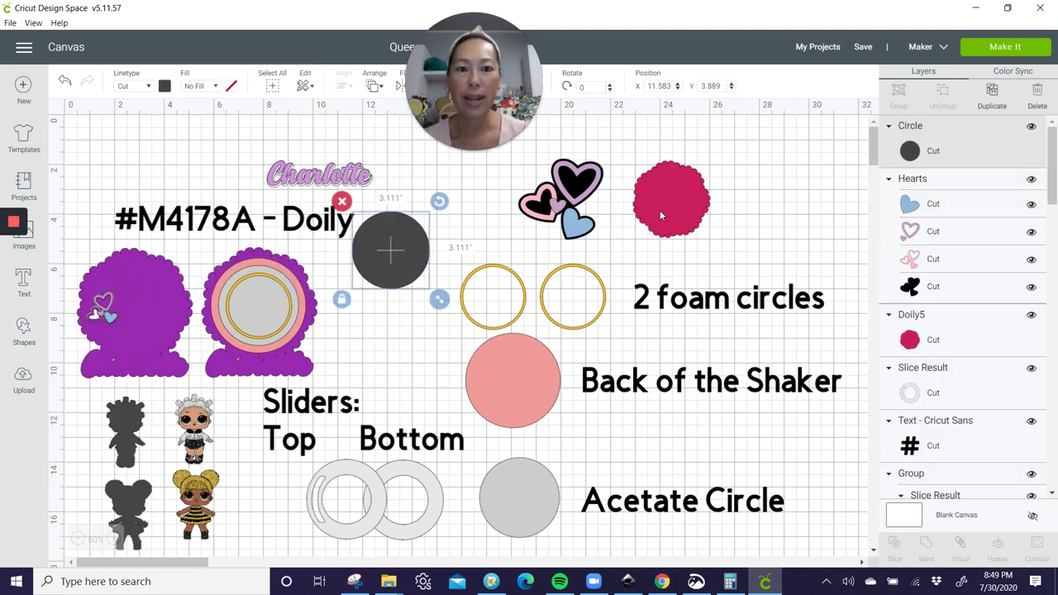
Move the dark circle, the pink doily and the hearts down beside the acetate circle.
{"action": "left_click", "coordinate": [661, 206]}
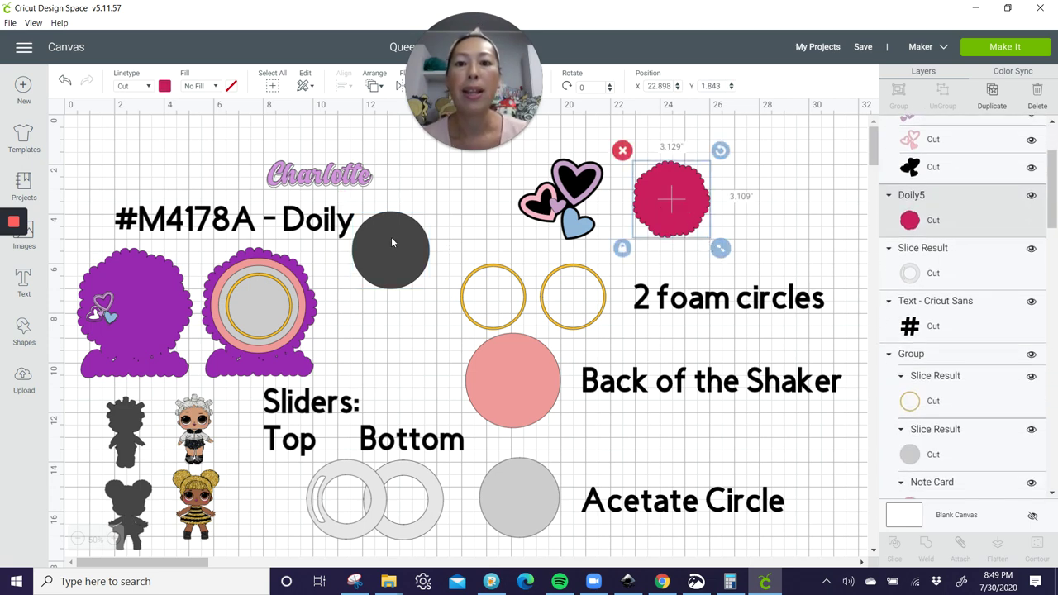
{"action": "left_click_drag", "start_coordinate": [391, 242], "coordinate": [572, 512]}
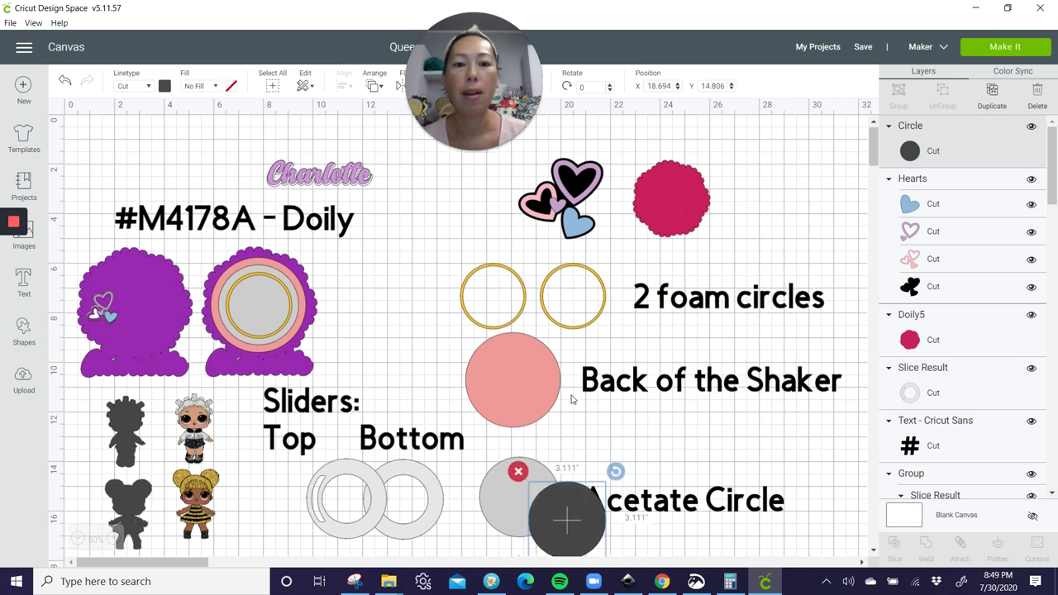
{"action": "scroll", "coordinate": [570, 399], "scroll_direction": "down", "scroll_amount": 3}
{"action": "scroll", "coordinate": [570, 400], "scroll_direction": "up", "scroll_amount": 3}
{"action": "left_click_drag", "start_coordinate": [658, 214], "coordinate": [604, 511]}
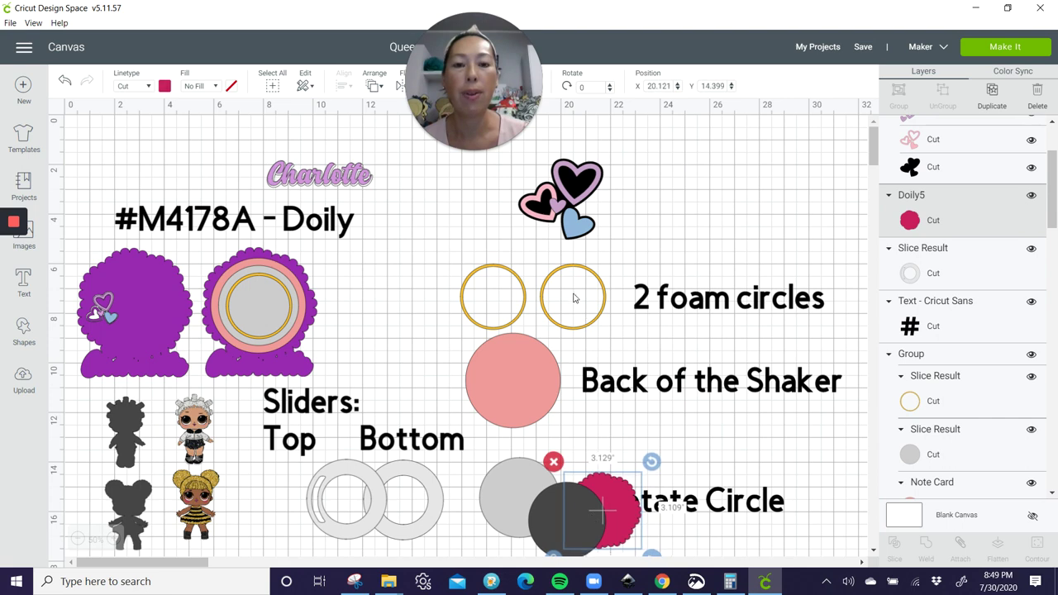
{"action": "left_click", "coordinate": [496, 193]}
{"action": "left_click_drag", "start_coordinate": [577, 236], "coordinate": [668, 558]}
{"action": "scroll", "coordinate": [597, 306], "scroll_direction": "down", "scroll_amount": 3}
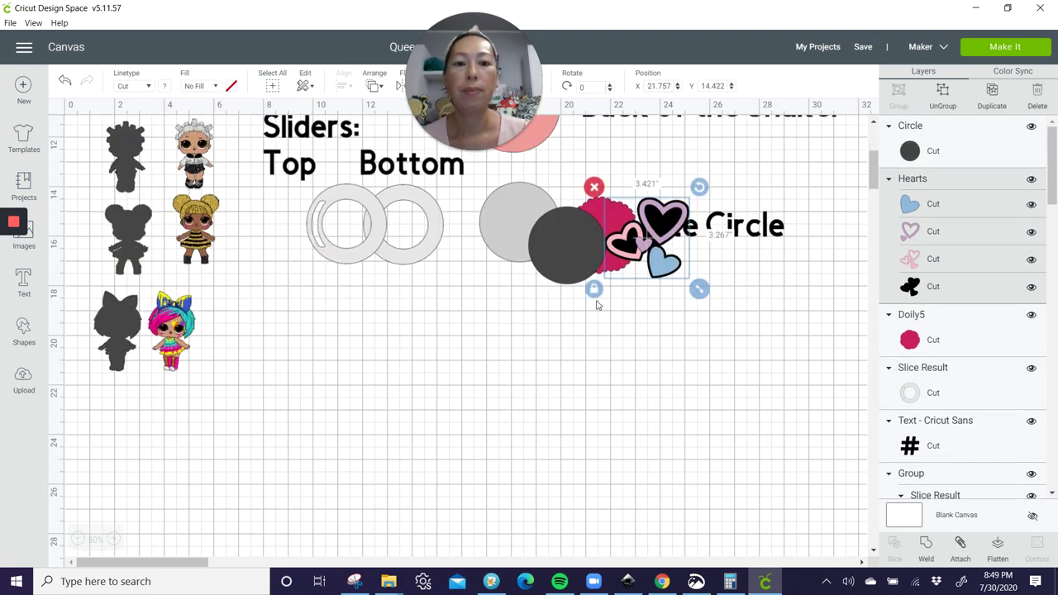
Move the dark circle and the hearts together to the empty canvas area below the sliders.
{"action": "left_click", "coordinate": [565, 244]}
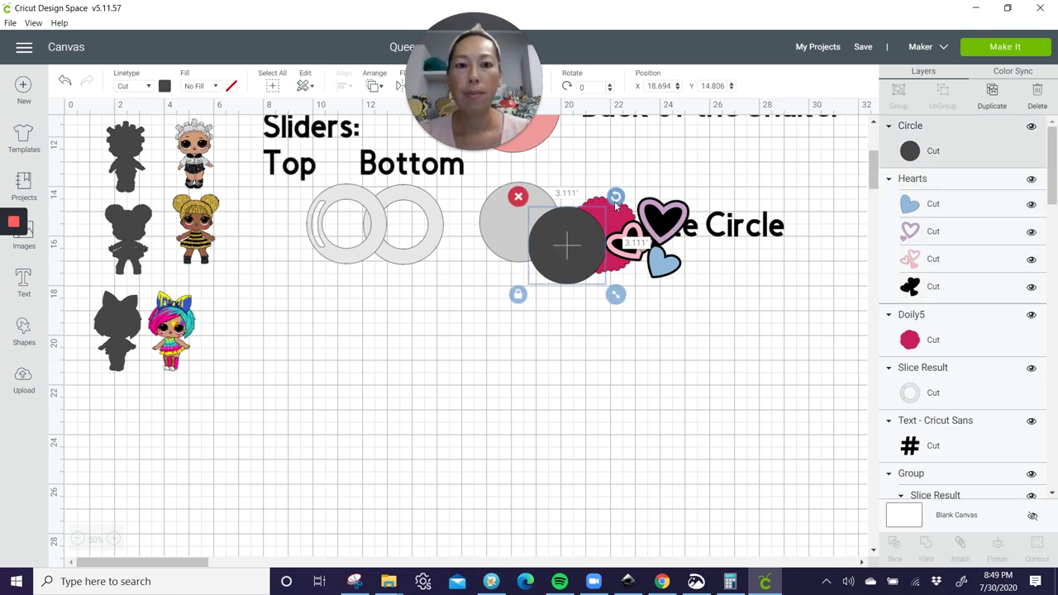
{"action": "left_click", "coordinate": [649, 260], "text": "shift"}
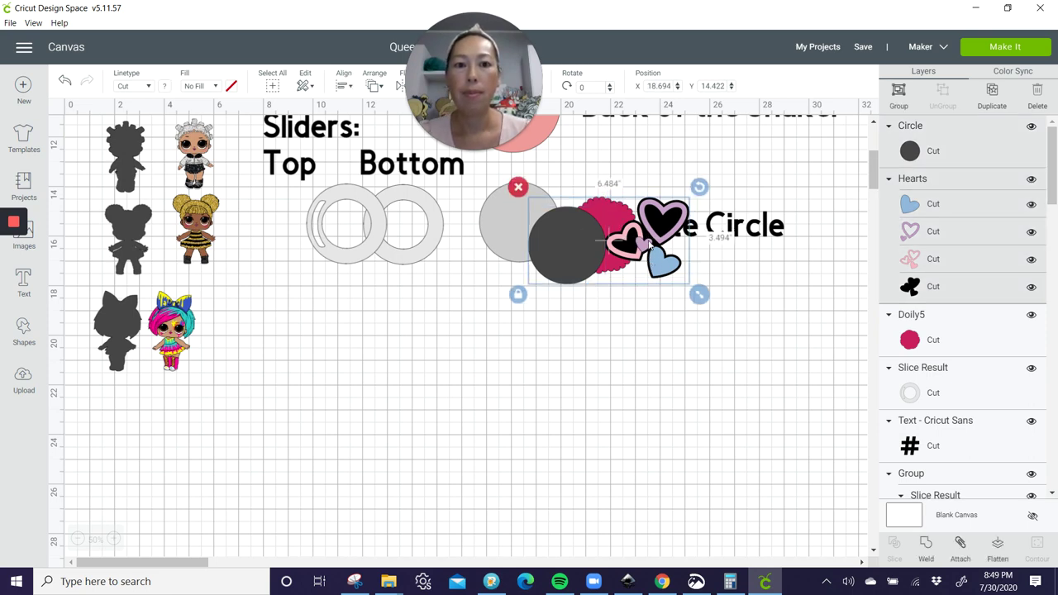
{"action": "left_click_drag", "start_coordinate": [650, 245], "coordinate": [434, 417]}
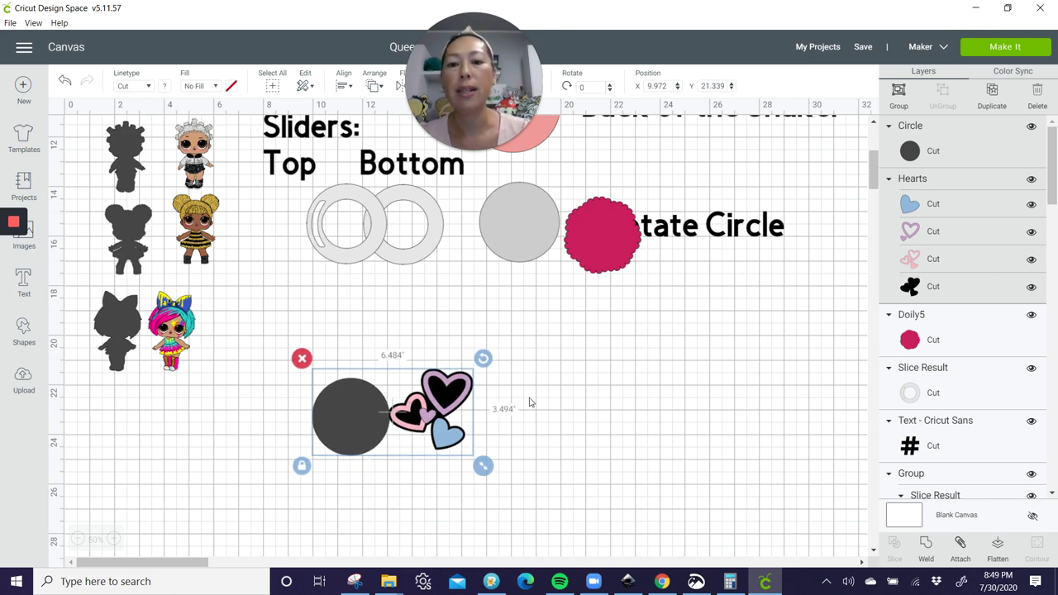
Move the doily to the empty area below the Acetate Circle label and enlarge it to about 8.96 inches wide.
{"action": "left_click", "coordinate": [529, 402]}
{"action": "left_click_drag", "start_coordinate": [602, 236], "coordinate": [592, 402]}
{"action": "left_click_drag", "start_coordinate": [626, 434], "coordinate": [758, 555]}
{"action": "left_click_drag", "start_coordinate": [613, 410], "coordinate": [559, 374]}
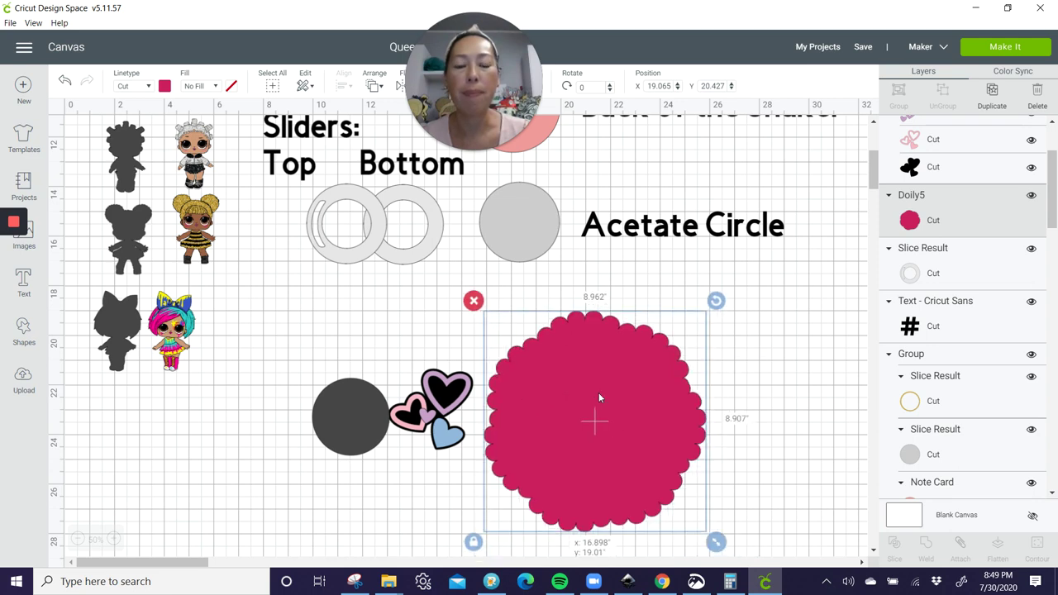
Place the dark circle on the doily, enlarge it to about 6.67 inches and centre it by eye.
{"action": "left_click", "coordinate": [337, 407]}
{"action": "left_click_drag", "start_coordinate": [338, 406], "coordinate": [573, 394]}
{"action": "left_click_drag", "start_coordinate": [635, 455], "coordinate": [716, 535]}
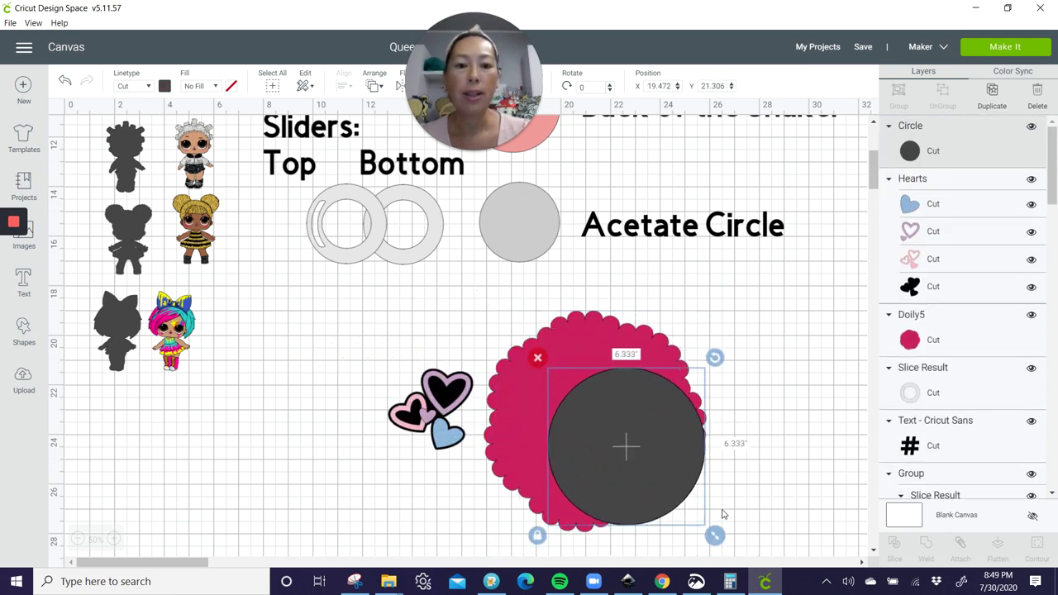
{"action": "left_click_drag", "start_coordinate": [666, 440], "coordinate": [619, 410]}
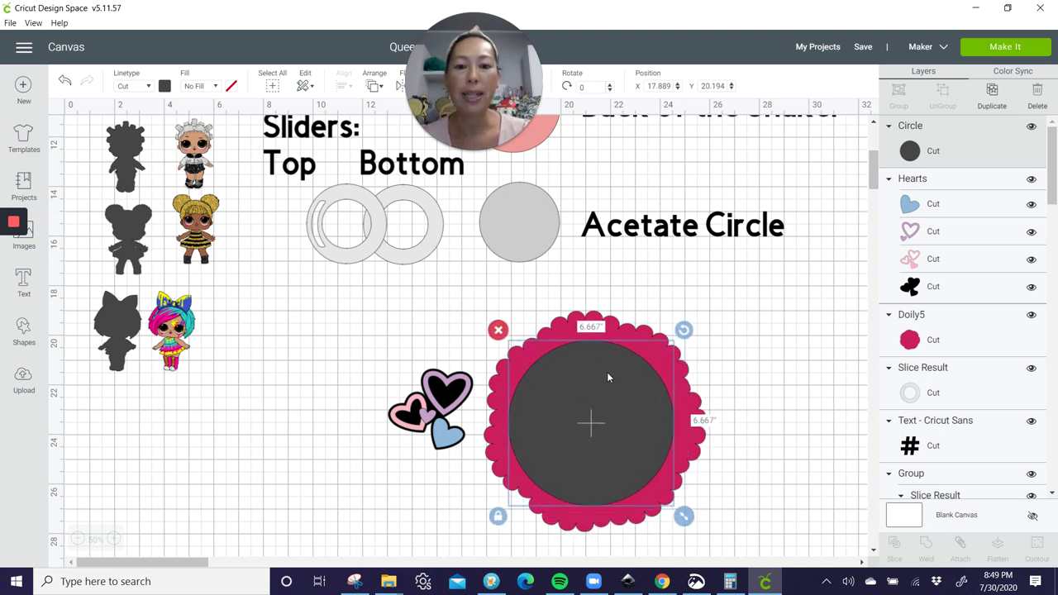
{"action": "left_click_drag", "start_coordinate": [639, 408], "coordinate": [637, 410]}
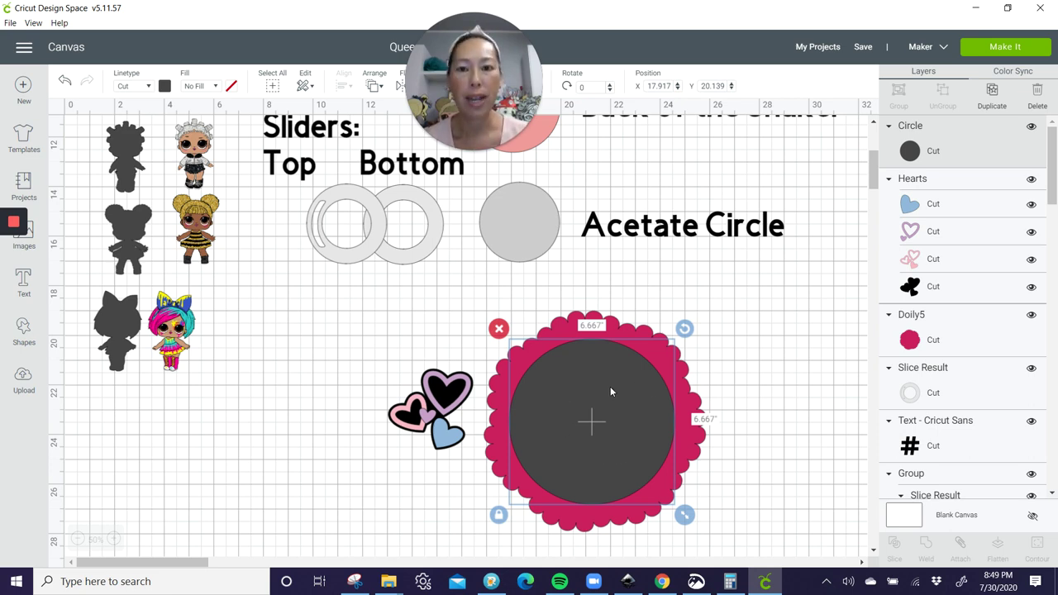
Duplicate the dark circle, reduce the copy to about 5.67 inches and centre it inside the larger circle.
{"action": "left_click", "coordinate": [991, 95]}
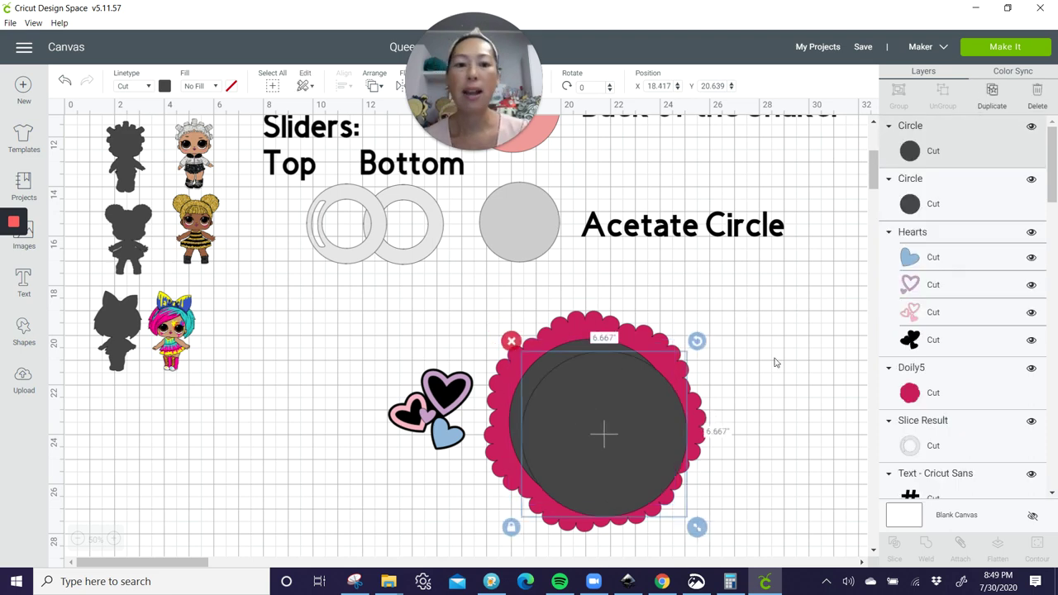
{"action": "left_click_drag", "start_coordinate": [697, 526], "coordinate": [671, 502]}
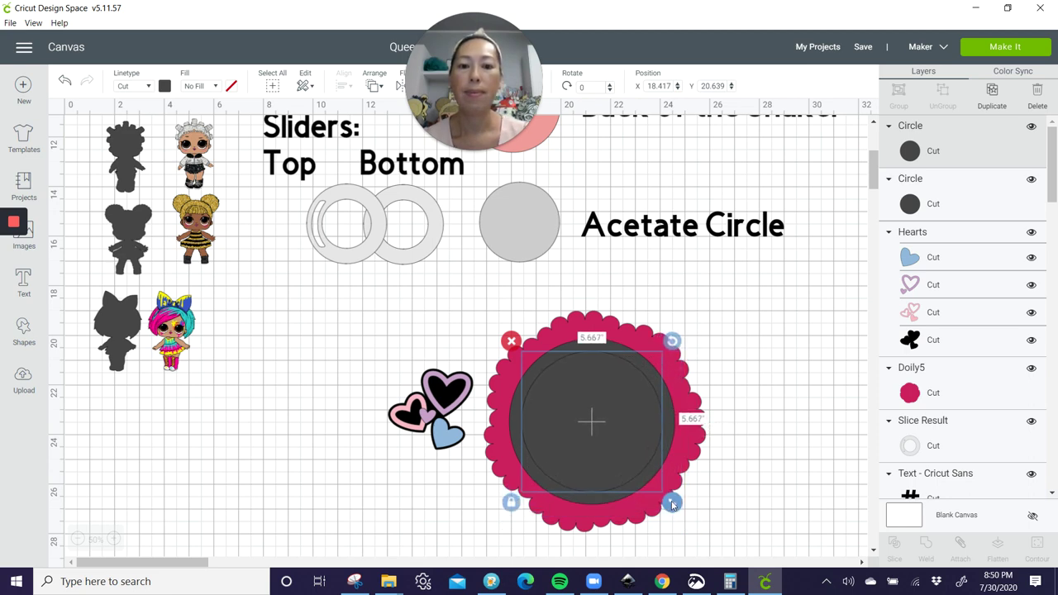
{"action": "left_click_drag", "start_coordinate": [645, 435], "coordinate": [639, 428]}
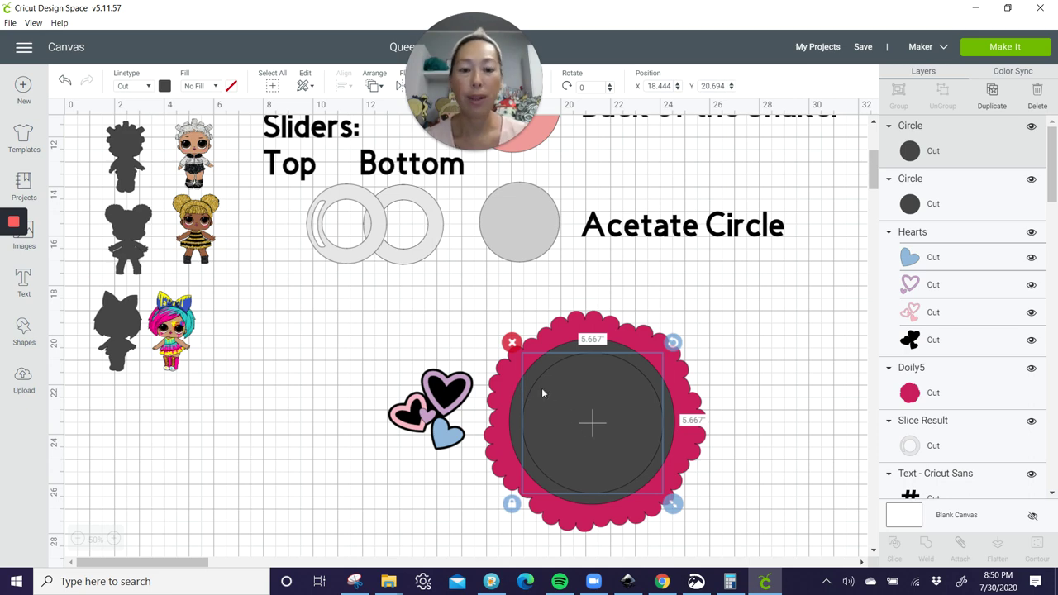
Move the smaller circle off the doily to the empty canvas area below the doll images.
{"action": "scroll", "coordinate": [620, 388], "scroll_direction": "down", "scroll_amount": 5}
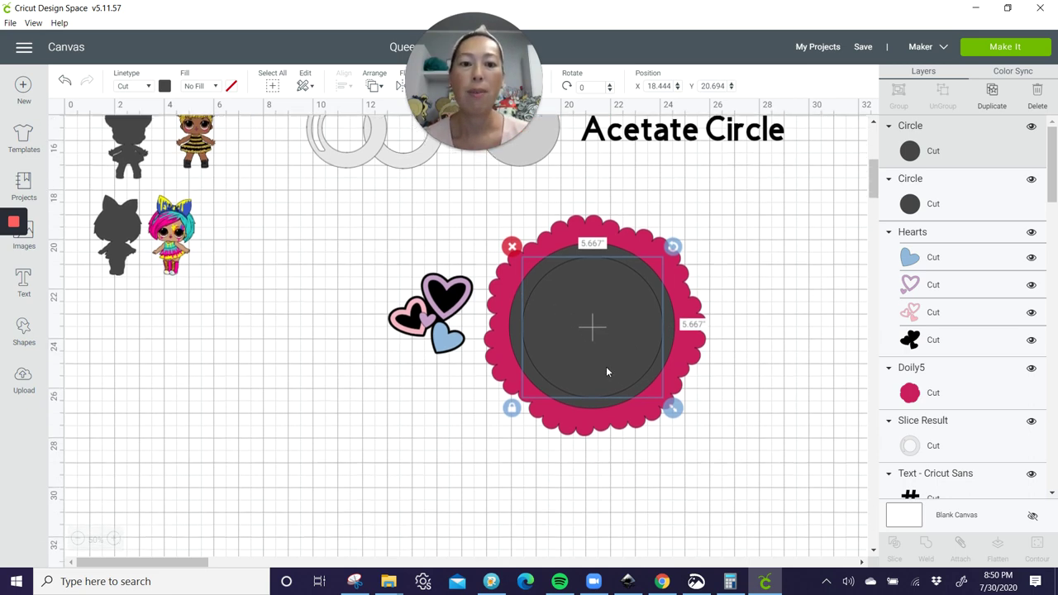
{"action": "left_click_drag", "start_coordinate": [570, 284], "coordinate": [211, 408]}
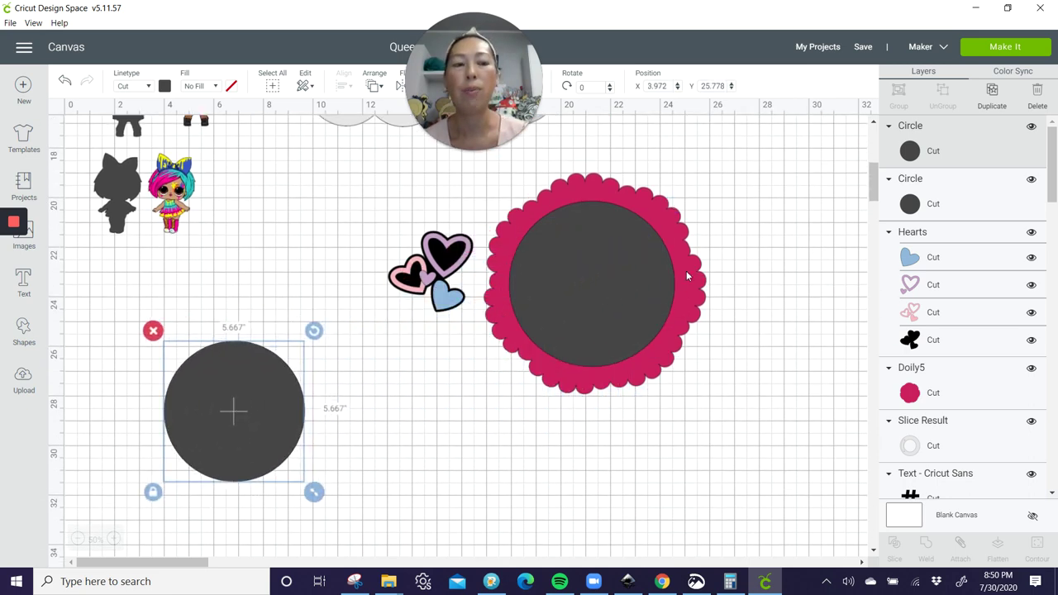
Duplicate the 5.67-inch circle and place the copy beside the original in the empty area below the hearts.
{"action": "left_click", "coordinate": [992, 93]}
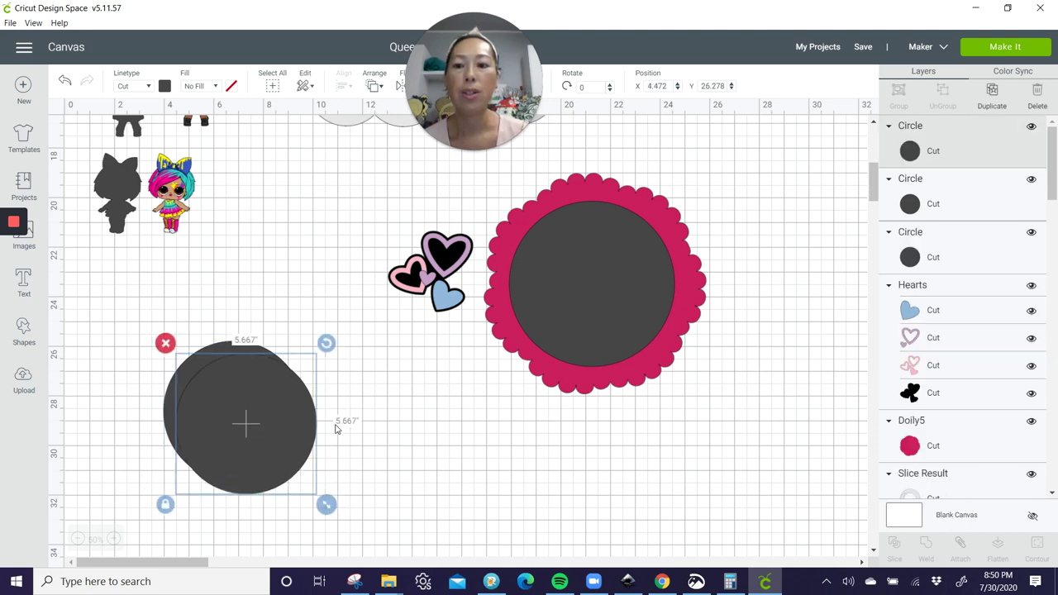
{"action": "left_click_drag", "start_coordinate": [301, 425], "coordinate": [496, 460]}
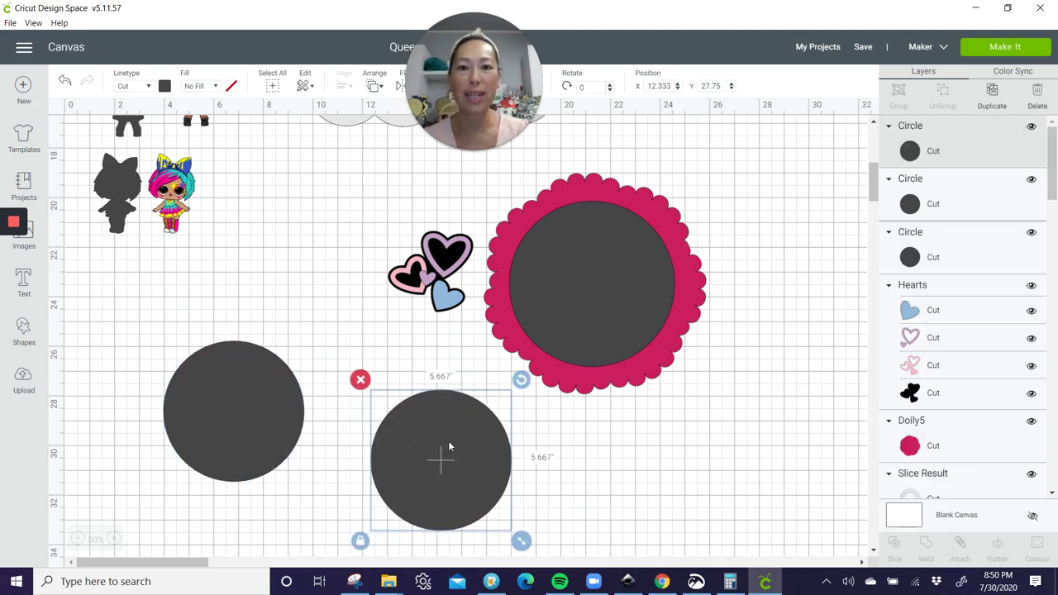
{"action": "left_click_drag", "start_coordinate": [458, 455], "coordinate": [494, 446]}
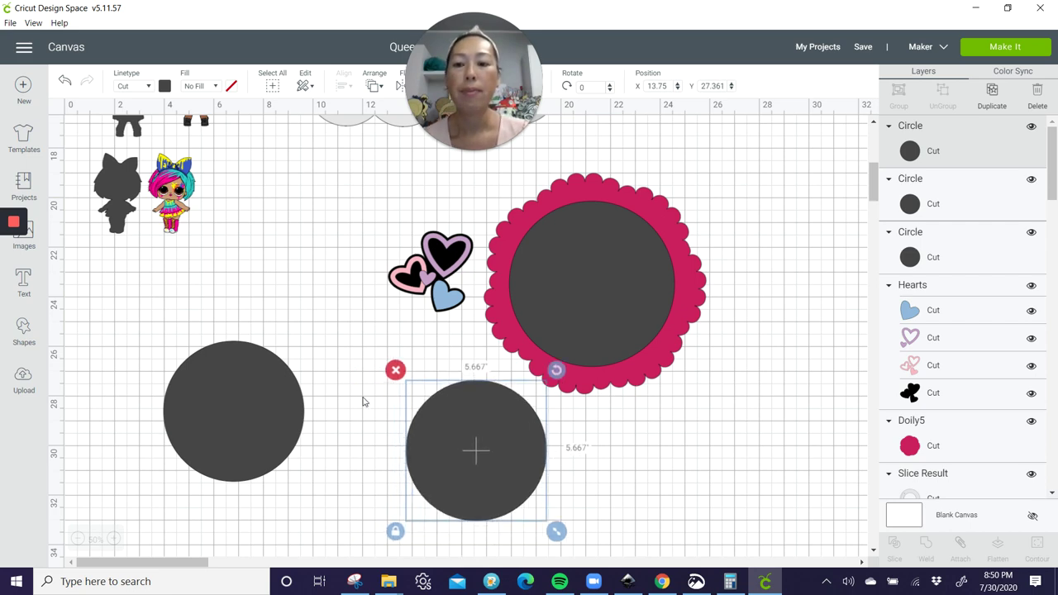
Move one yellow foam ring from beside the 2 foam circles label to the empty space above the dark circle, near the hearts.
{"action": "left_click", "coordinate": [277, 402]}
{"action": "scroll", "coordinate": [277, 403], "scroll_direction": "up", "scroll_amount": 2}
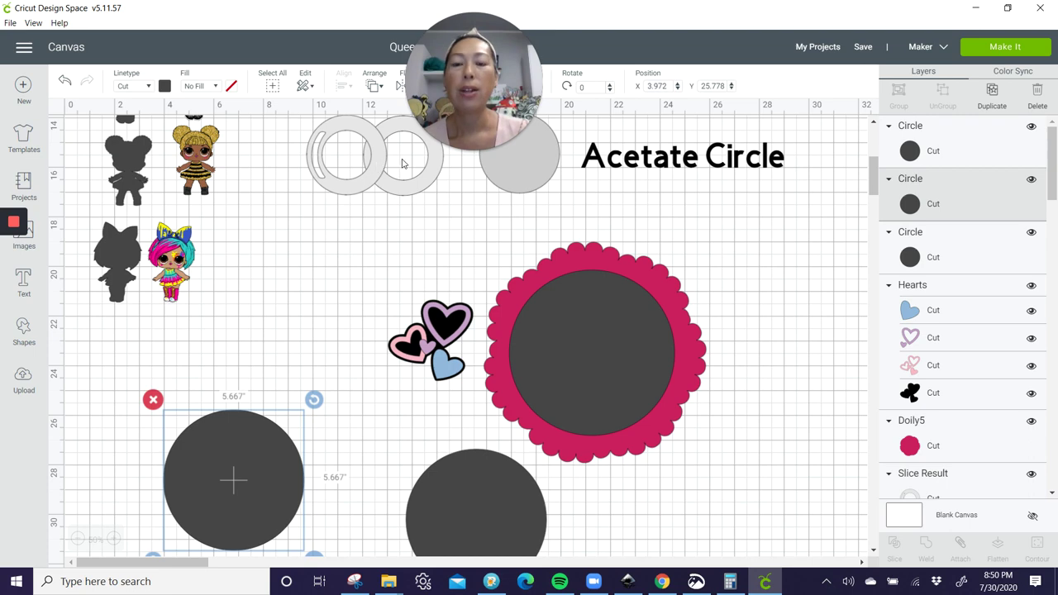
{"action": "scroll", "coordinate": [420, 179], "scroll_direction": "up", "scroll_amount": 4}
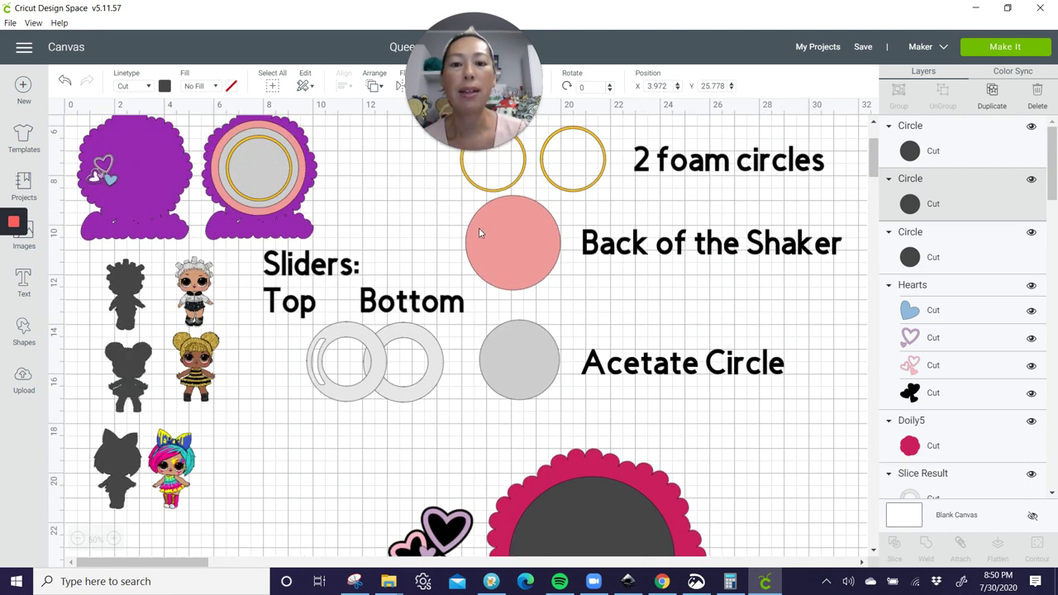
{"action": "scroll", "coordinate": [479, 234], "scroll_direction": "down", "scroll_amount": 1}
{"action": "scroll", "coordinate": [487, 218], "scroll_direction": "up", "scroll_amount": 1}
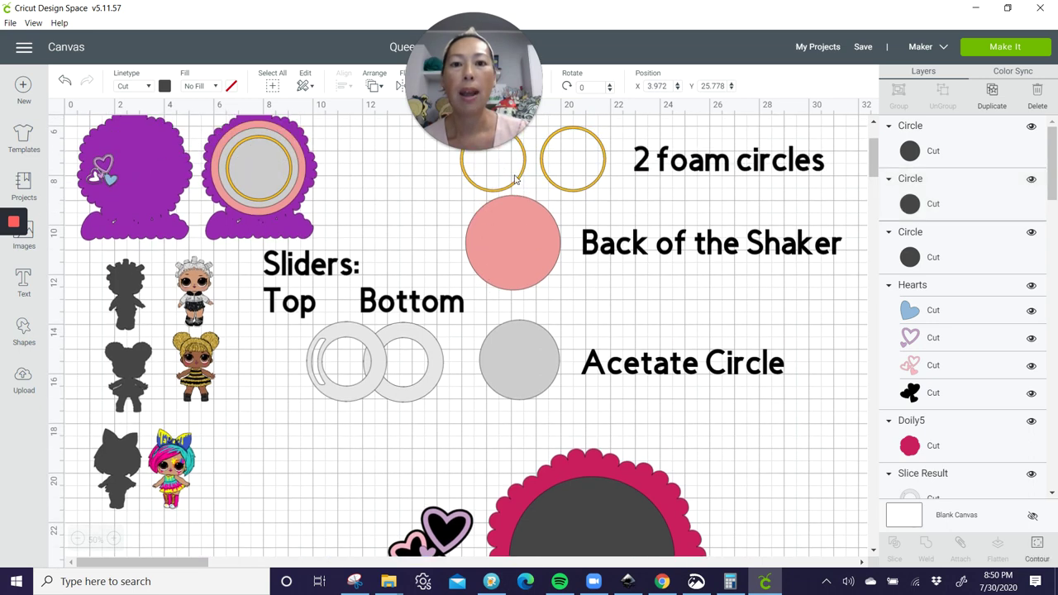
{"action": "left_click_drag", "start_coordinate": [509, 187], "coordinate": [281, 554]}
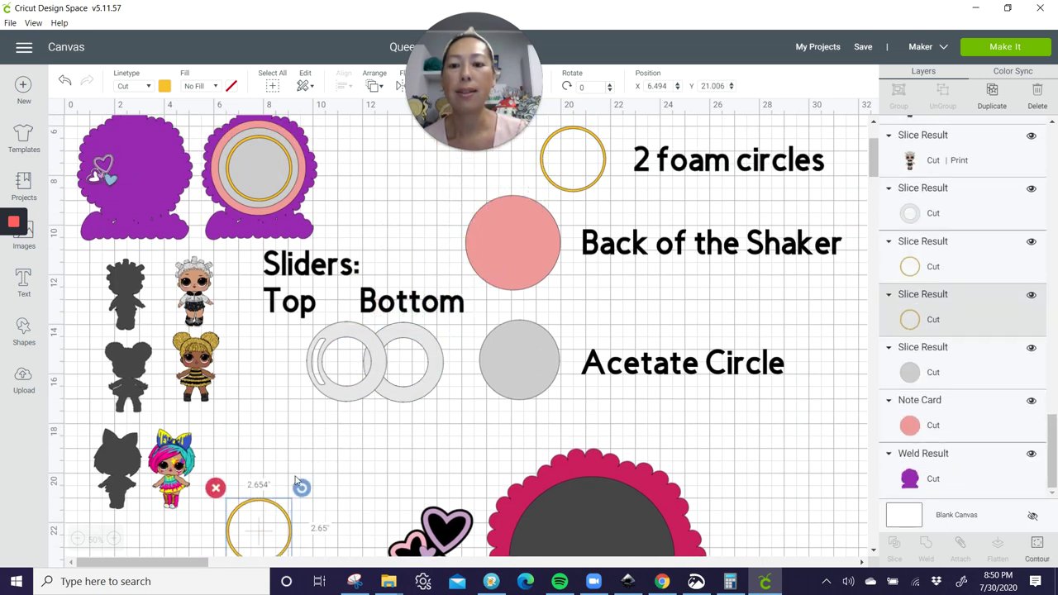
{"action": "scroll", "coordinate": [291, 331], "scroll_direction": "down", "scroll_amount": 3}
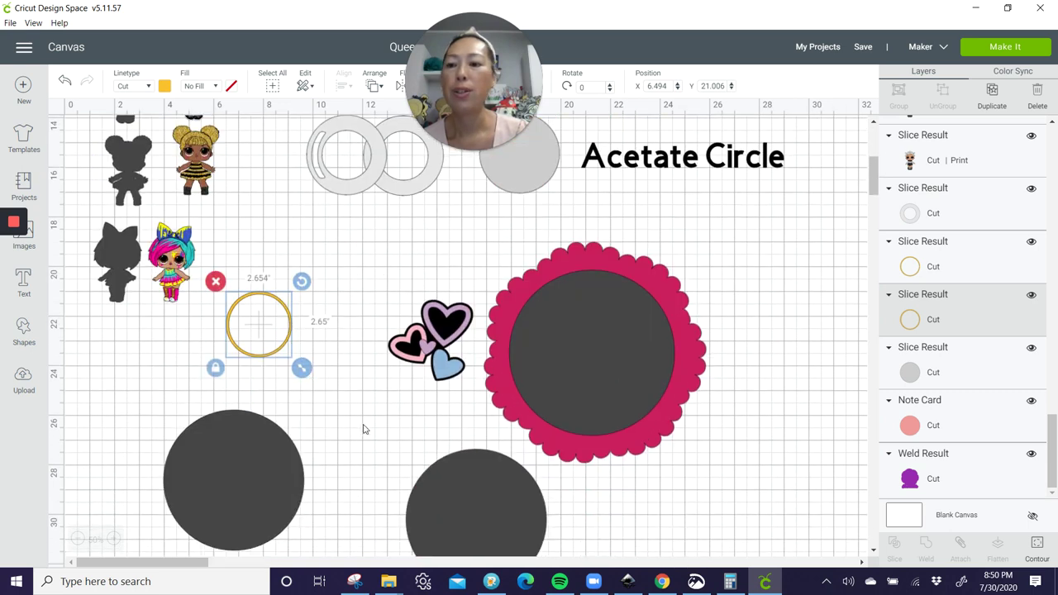
Move the copied circle closer to the original and reduce it to about 4.31 inches.
{"action": "left_click_drag", "start_coordinate": [475, 517], "coordinate": [388, 474]}
{"action": "left_click_drag", "start_coordinate": [467, 555], "coordinate": [433, 525]}
{"action": "scroll", "coordinate": [421, 460], "scroll_direction": "down", "scroll_amount": 3}
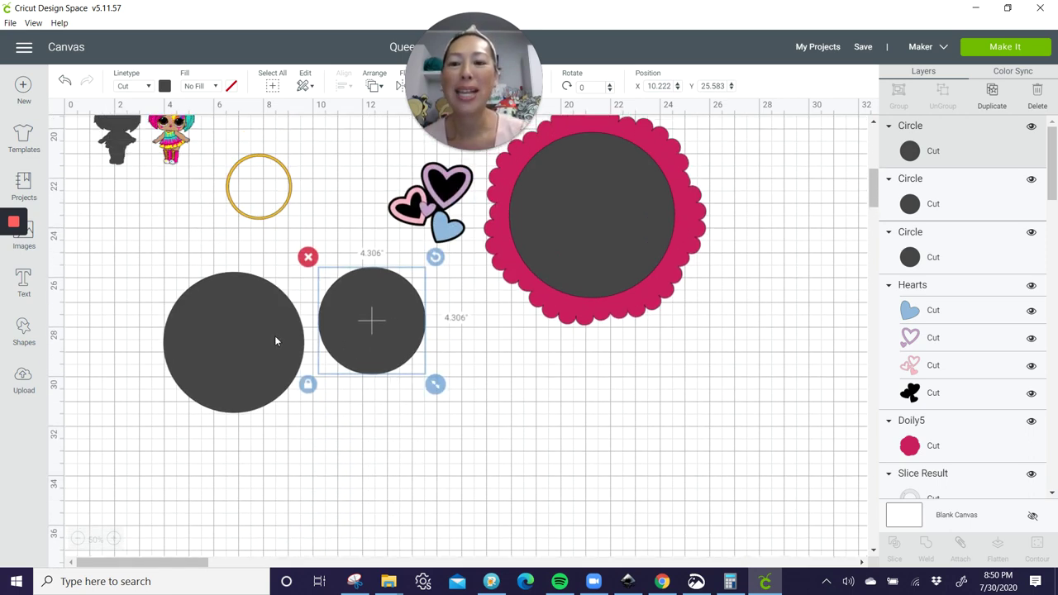
Test the 5.67-inch circle over the doily's centre, return it beside the 4.31-inch circle and look over the slider rings.
{"action": "left_click_drag", "start_coordinate": [275, 339], "coordinate": [618, 222]}
{"action": "left_click_drag", "start_coordinate": [617, 216], "coordinate": [231, 333]}
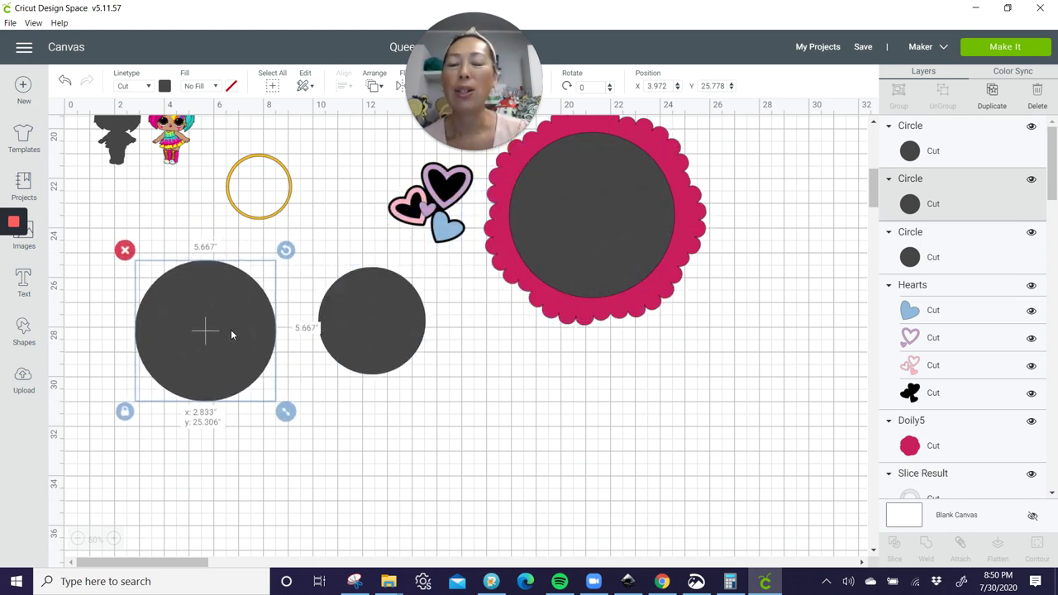
{"action": "scroll", "coordinate": [231, 333], "scroll_direction": "up", "scroll_amount": 1}
{"action": "scroll", "coordinate": [233, 335], "scroll_direction": "up", "scroll_amount": 5}
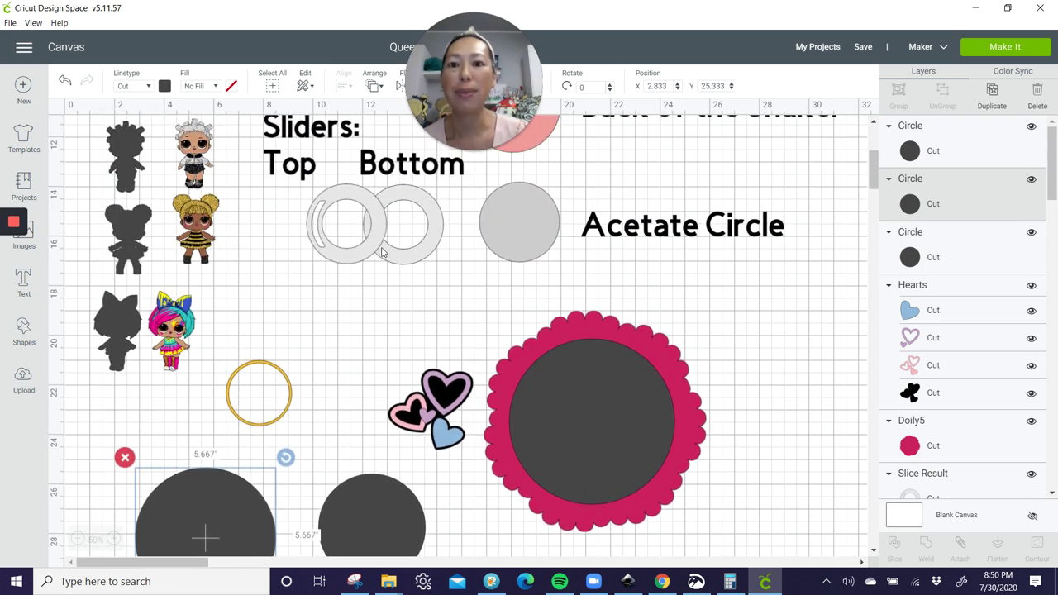
{"action": "scroll", "coordinate": [370, 320], "scroll_direction": "down", "scroll_amount": 4}
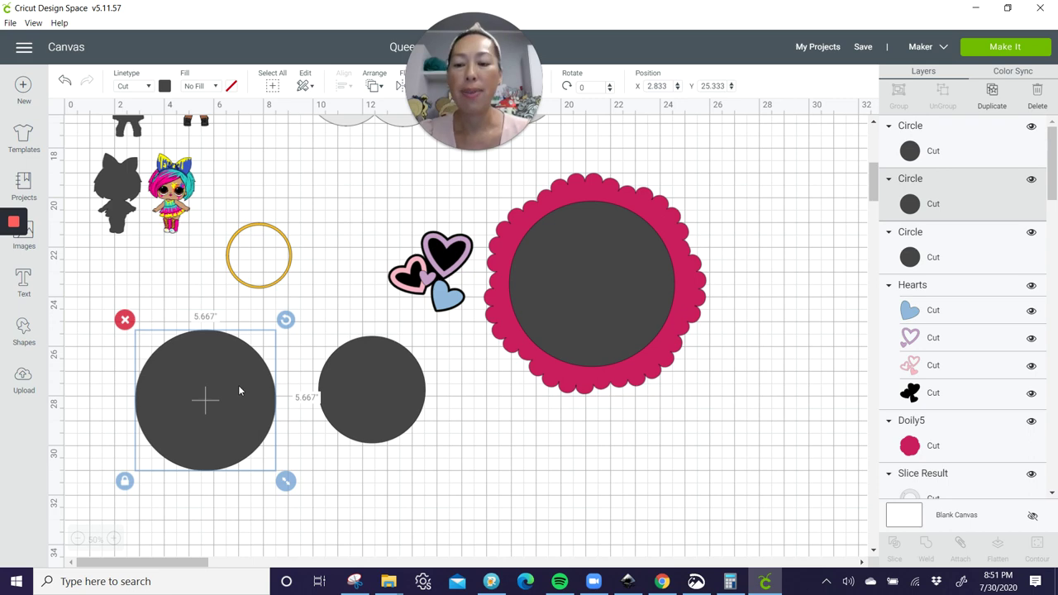
Duplicate the 5.67-inch and 4.31-inch circles together and place the copies below the doily.
{"action": "left_click", "coordinate": [369, 390], "text": "shift"}
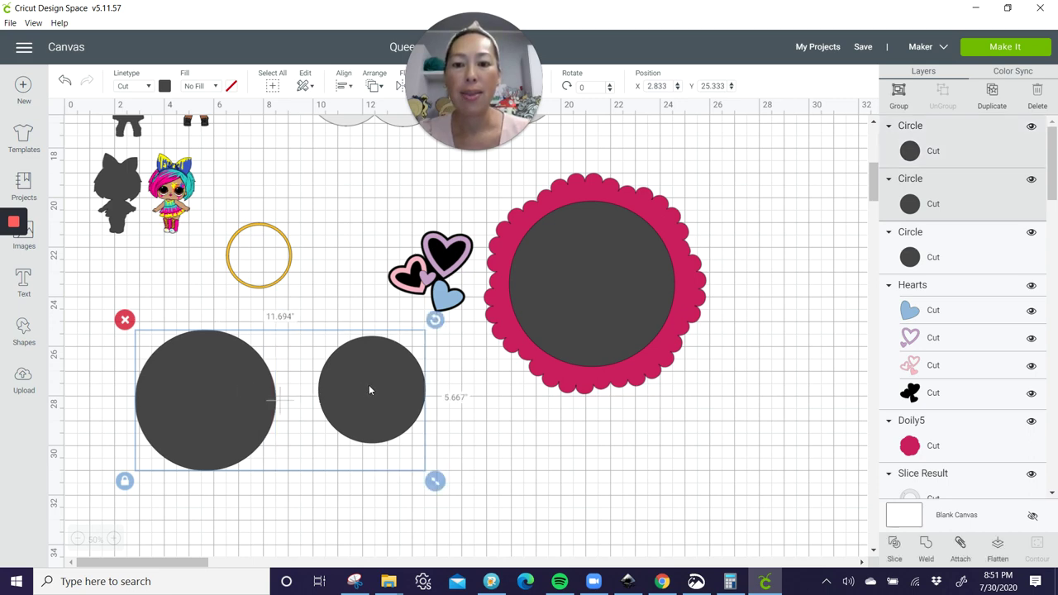
{"action": "left_click", "coordinate": [995, 98]}
{"action": "left_click_drag", "start_coordinate": [389, 420], "coordinate": [680, 496]}
{"action": "scroll", "coordinate": [641, 476], "scroll_direction": "down", "scroll_amount": 2}
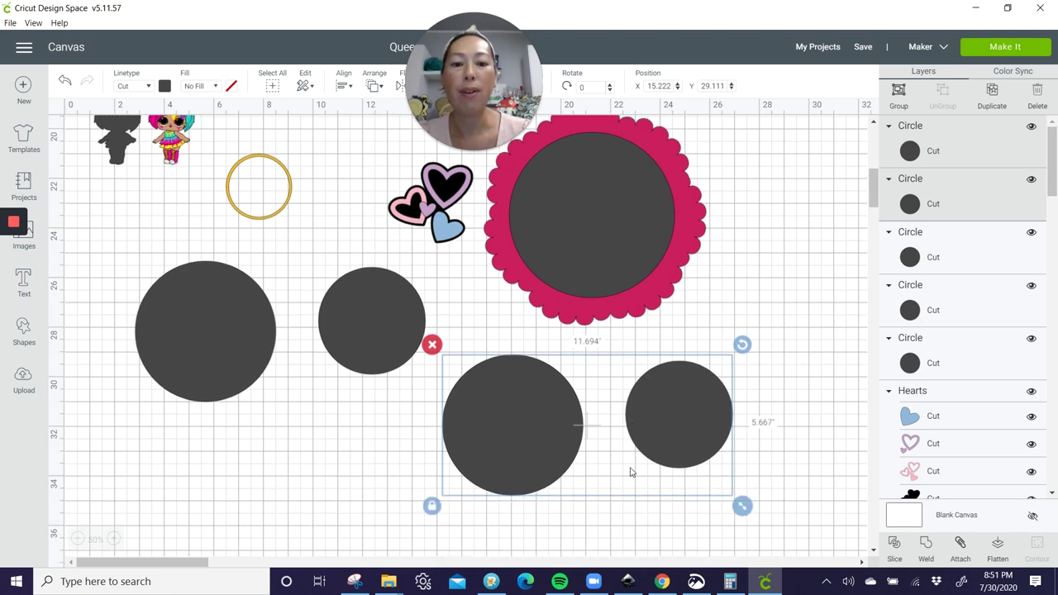
Centre the copied 4.31-inch circle by eye on the copied 5.67-inch circle below the doily.
{"action": "left_click", "coordinate": [761, 451]}
{"action": "left_click", "coordinate": [674, 418]}
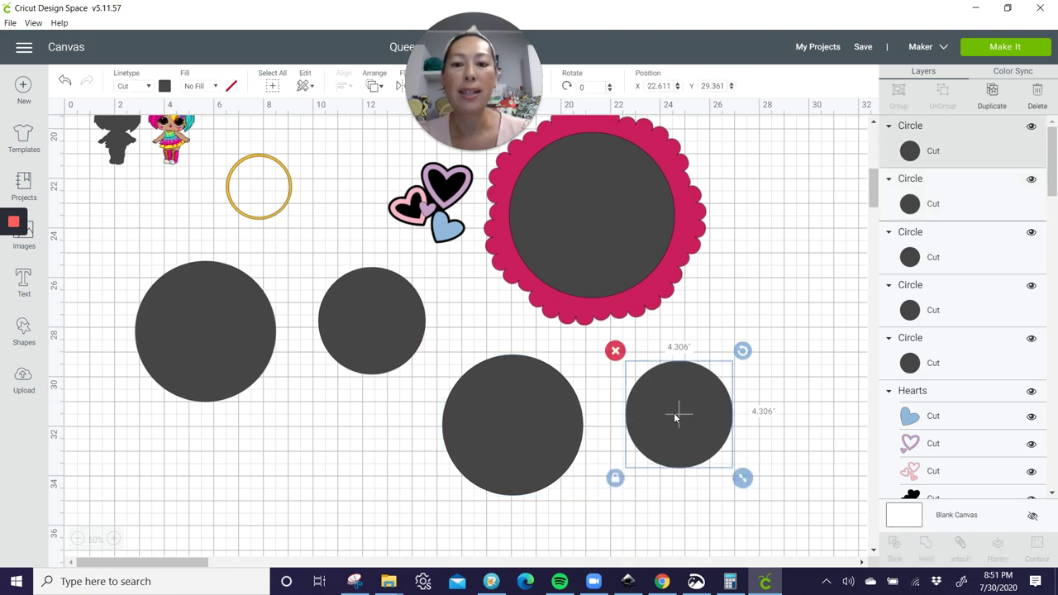
{"action": "left_click_drag", "start_coordinate": [675, 418], "coordinate": [512, 420]}
Centre the original 4.31-inch circle by eye on the original 5.67-inch circle below the foam ring.
{"action": "left_click", "coordinate": [252, 349]}
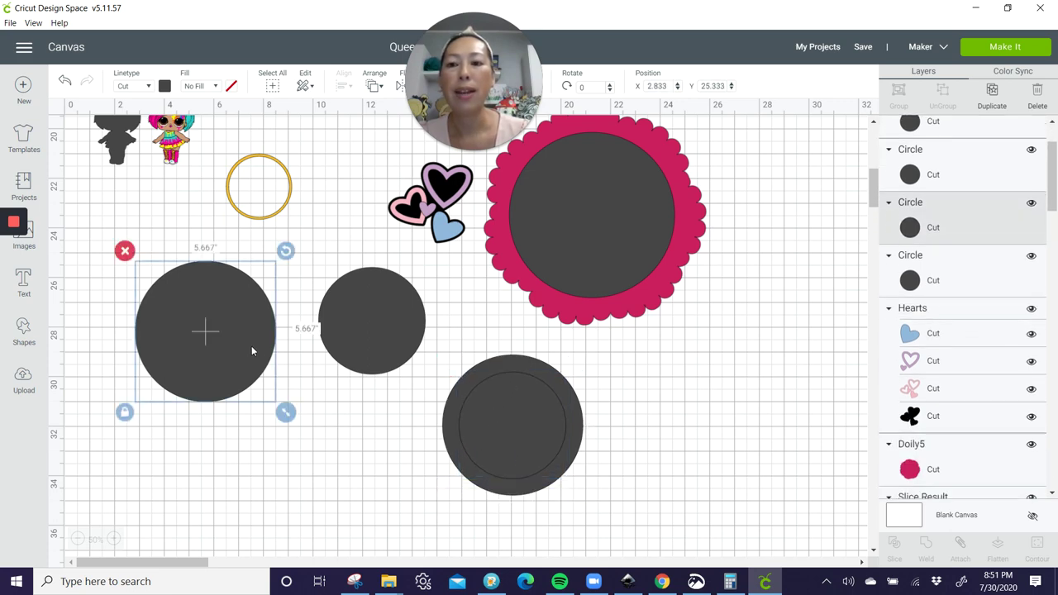
{"action": "scroll", "coordinate": [252, 350], "scroll_direction": "up", "scroll_amount": 4}
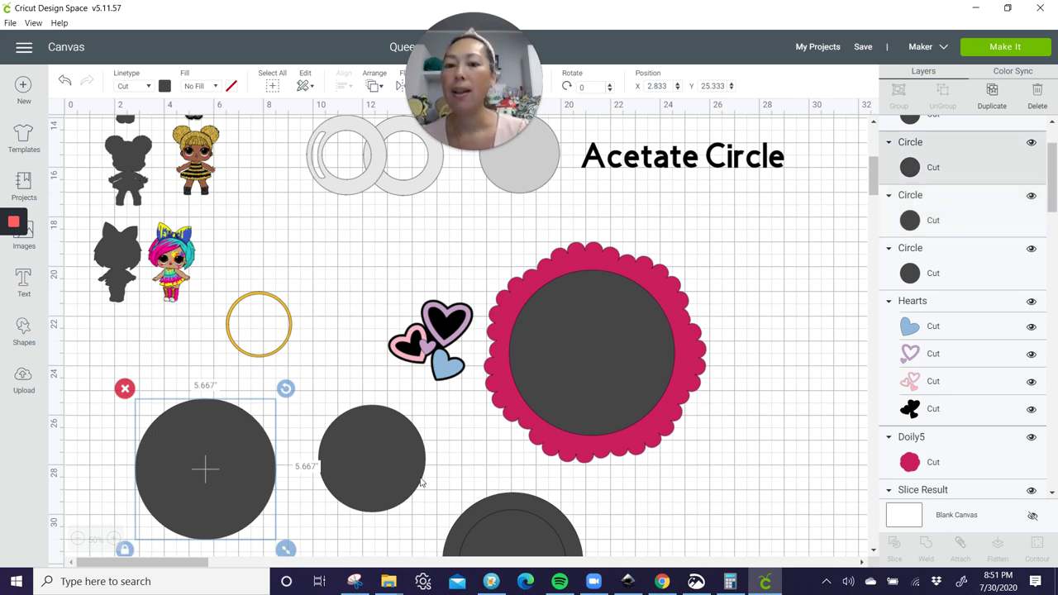
{"action": "left_click", "coordinate": [400, 458]}
{"action": "left_click_drag", "start_coordinate": [400, 459], "coordinate": [234, 472]}
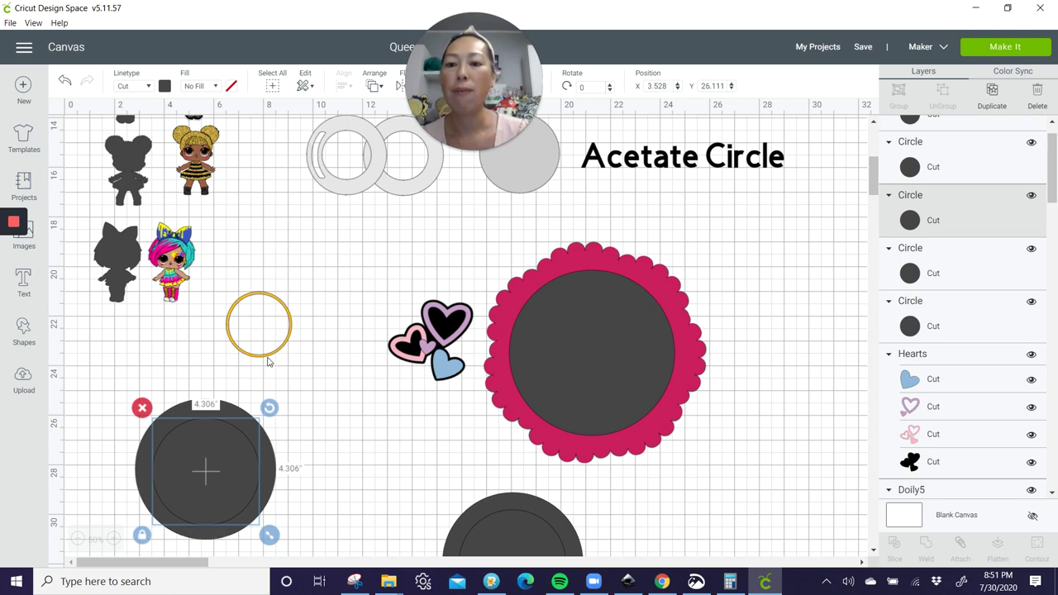
{"action": "scroll", "coordinate": [360, 411], "scroll_direction": "down", "scroll_amount": 3}
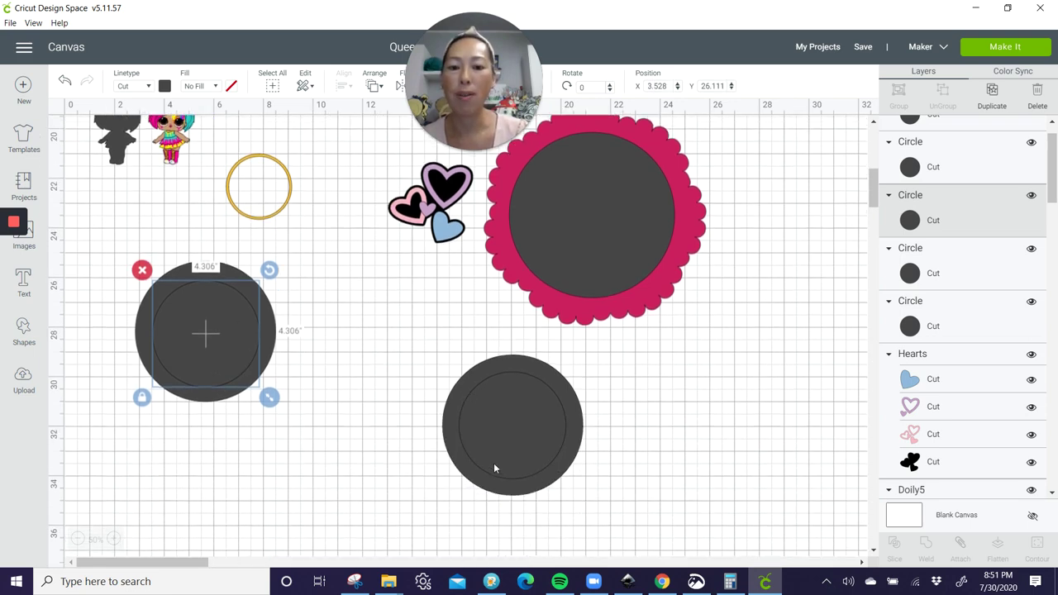
Duplicate the 4.31-inch circle below the doily, reduce the copy to about 3.36 inches and place it near the centre.
{"action": "left_click", "coordinate": [518, 436]}
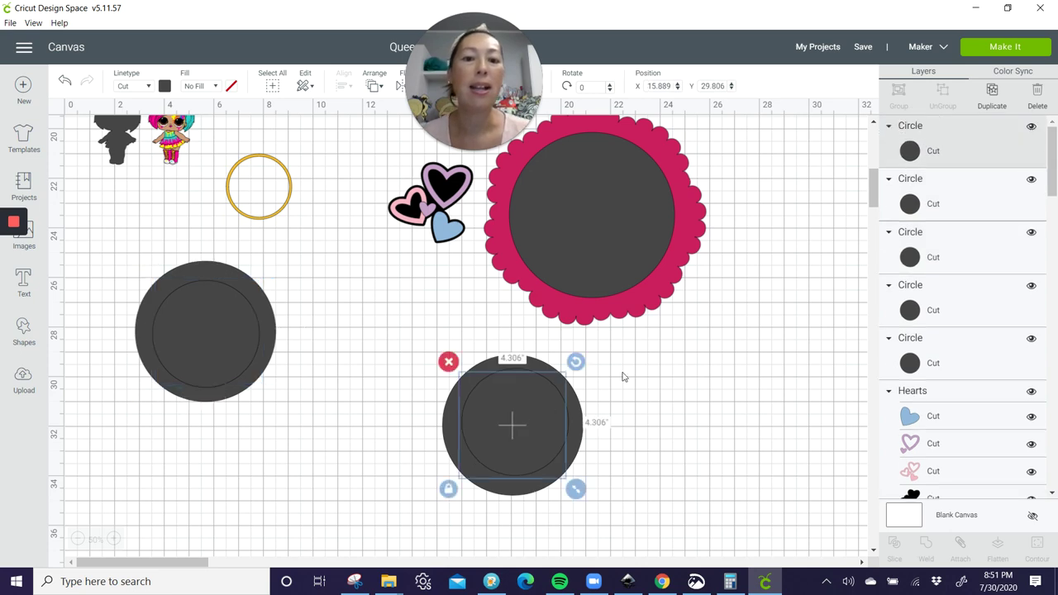
{"action": "left_click_drag", "start_coordinate": [528, 408], "coordinate": [540, 419]}
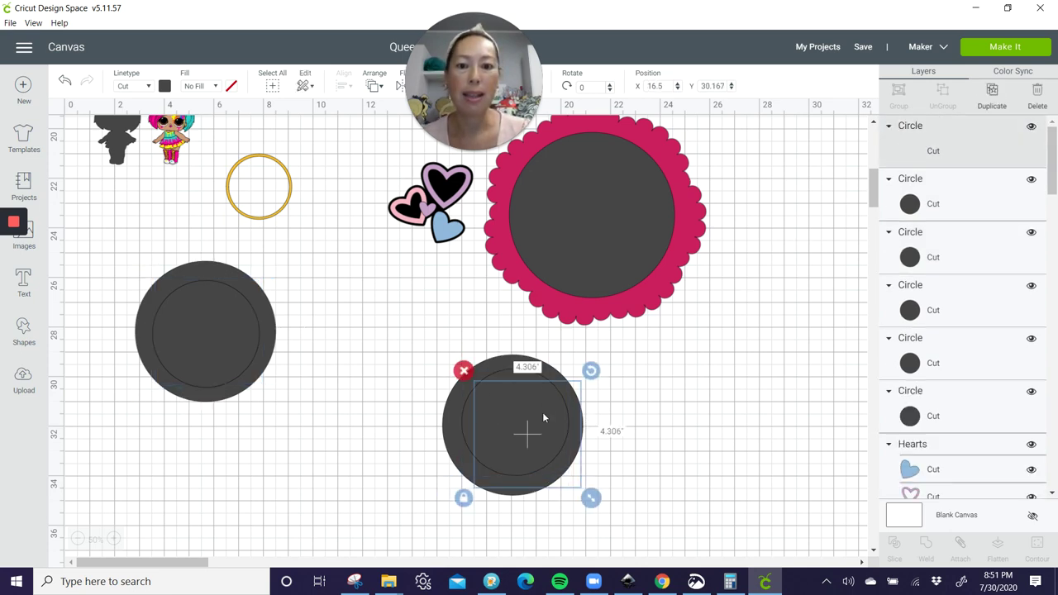
{"action": "left_click_drag", "start_coordinate": [589, 494], "coordinate": [568, 482]}
{"action": "left_click_drag", "start_coordinate": [521, 425], "coordinate": [520, 425]}
Align the three nested circles below the doily on a common centre.
{"action": "left_click", "coordinate": [414, 432]}
{"action": "left_click_drag", "start_coordinate": [402, 398], "coordinate": [638, 491]}
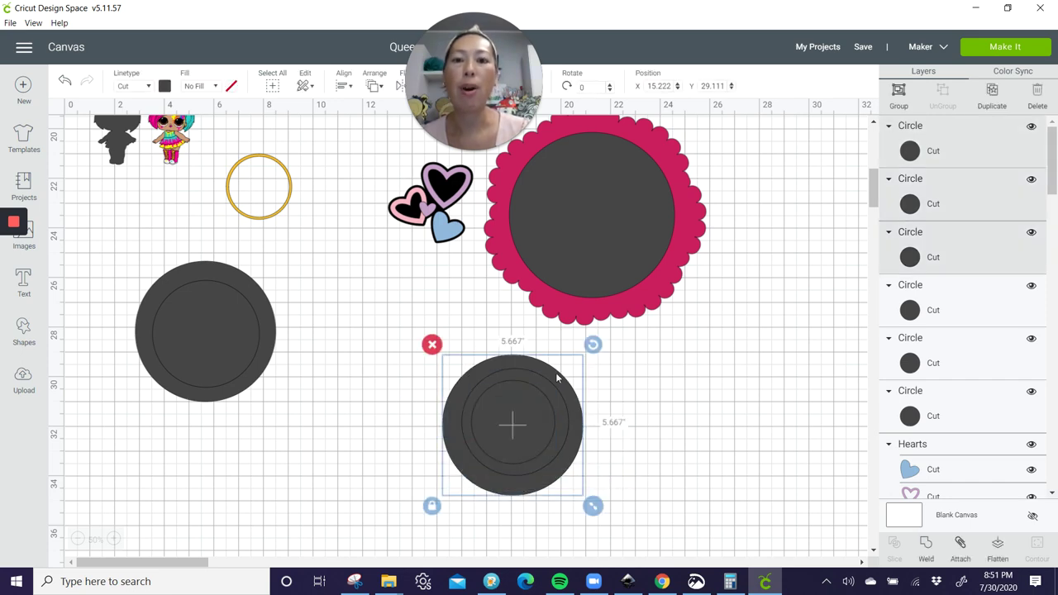
{"action": "left_click", "coordinate": [345, 86]}
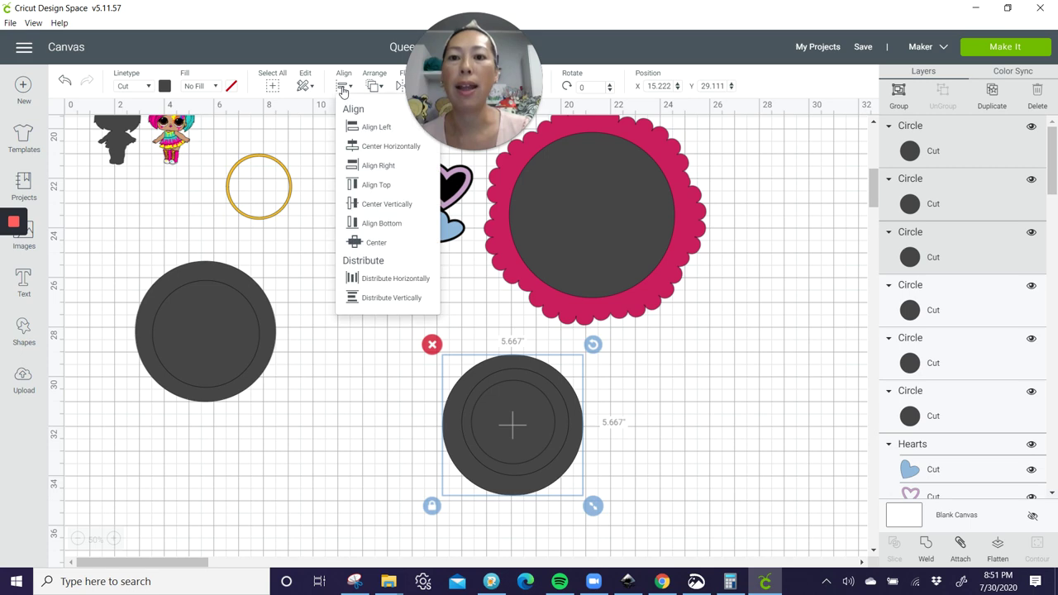
{"action": "left_click", "coordinate": [359, 245]}
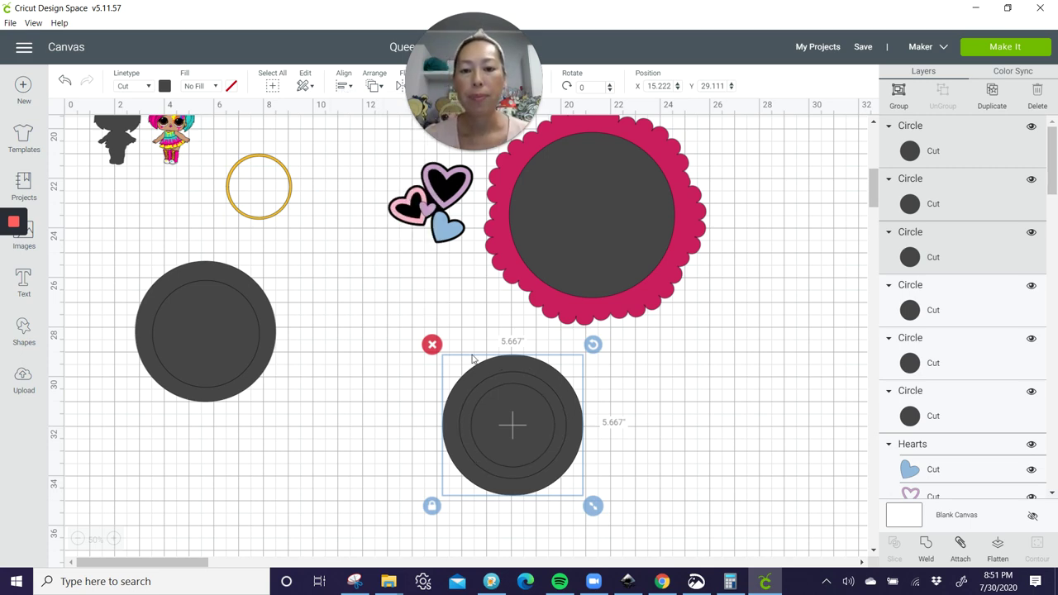
{"action": "left_click", "coordinate": [685, 454]}
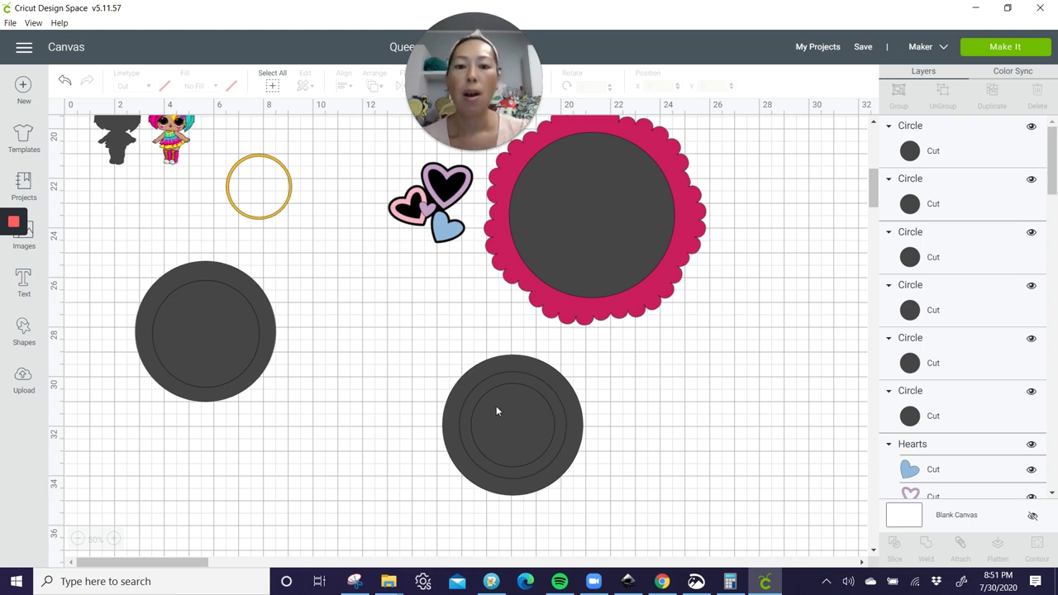
Duplicate the 3.36-inch circle, reduce the copy to about 2.94 inches and centre it by eye inside the nested circles.
{"action": "left_click", "coordinate": [515, 424]}
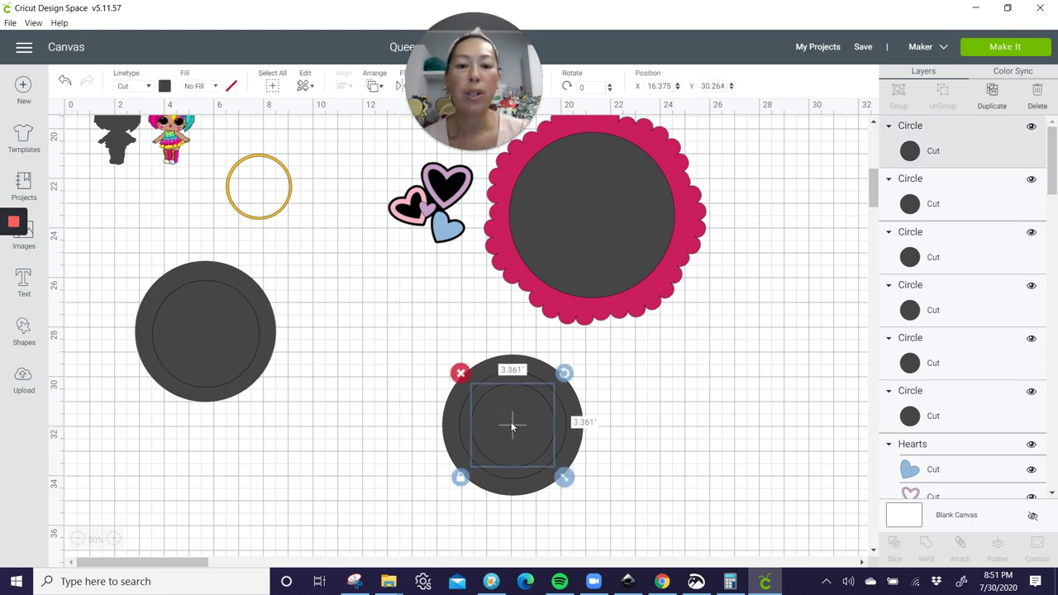
{"action": "left_click", "coordinate": [994, 98]}
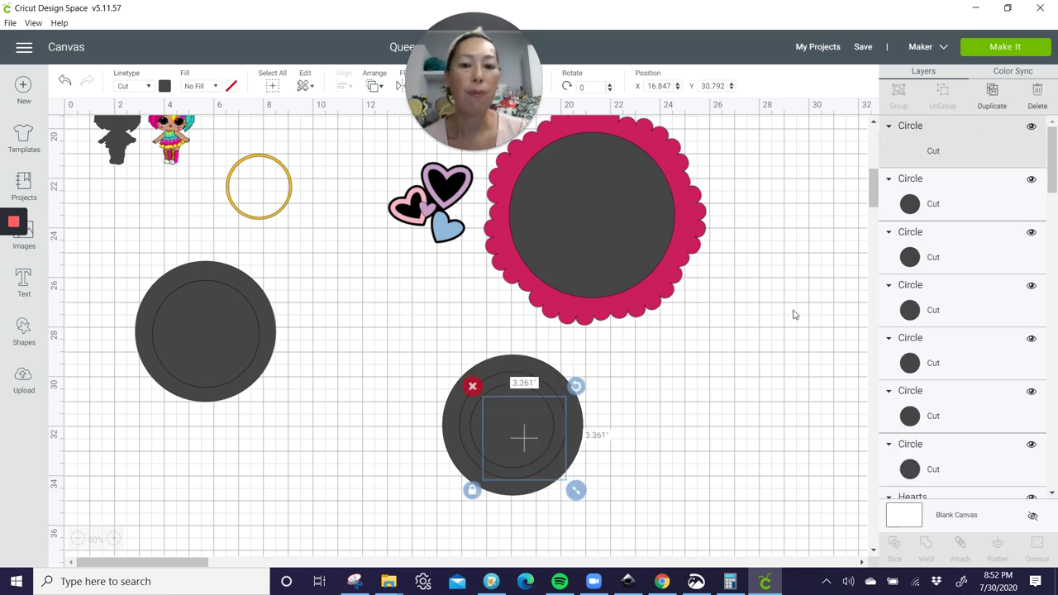
{"action": "left_click_drag", "start_coordinate": [518, 411], "coordinate": [505, 402]}
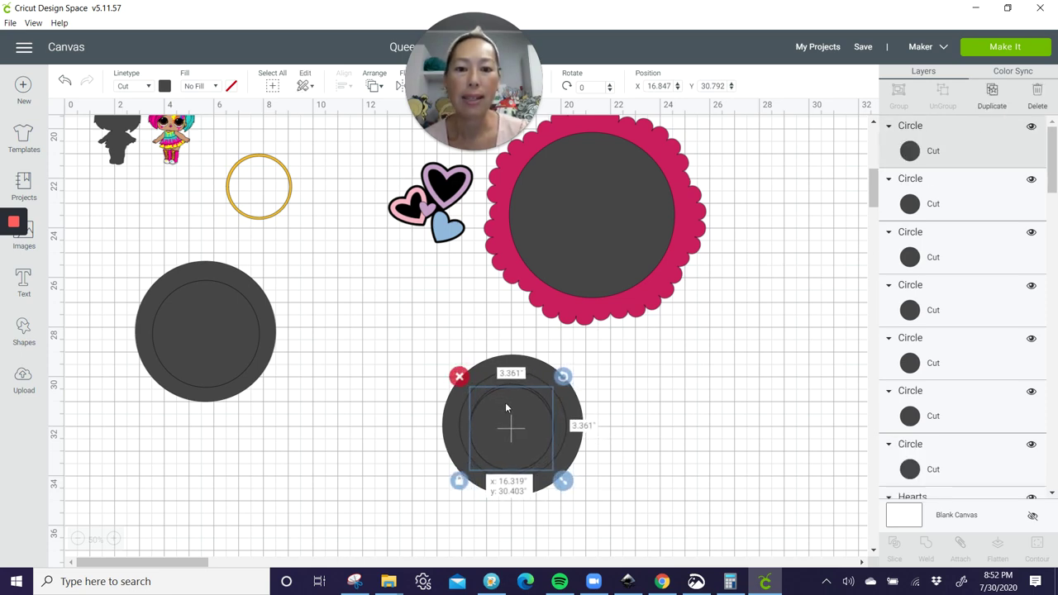
{"action": "left_click_drag", "start_coordinate": [563, 480], "coordinate": [551, 471]}
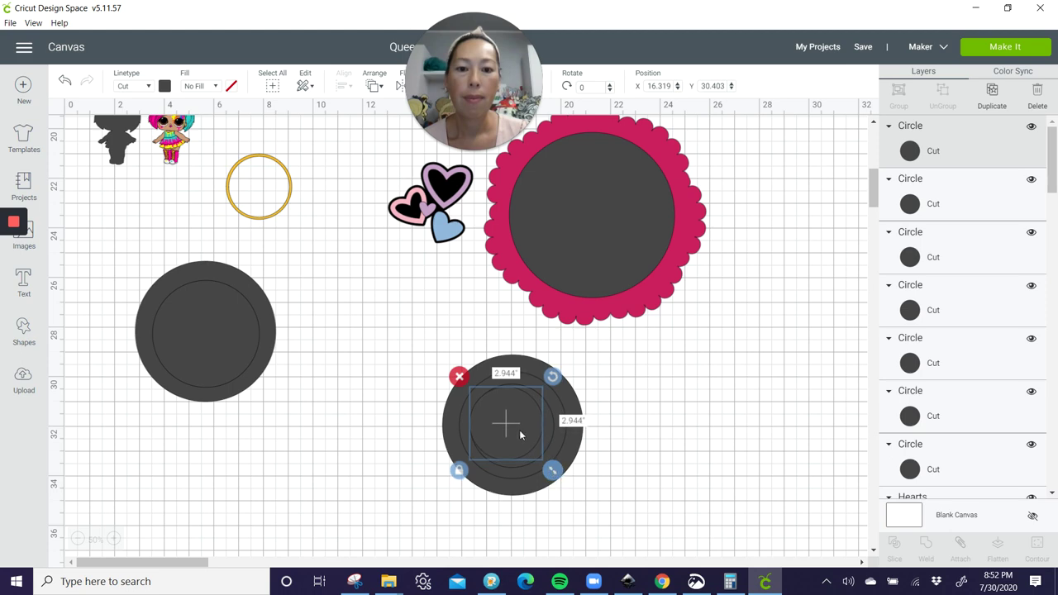
{"action": "left_click_drag", "start_coordinate": [521, 431], "coordinate": [524, 432]}
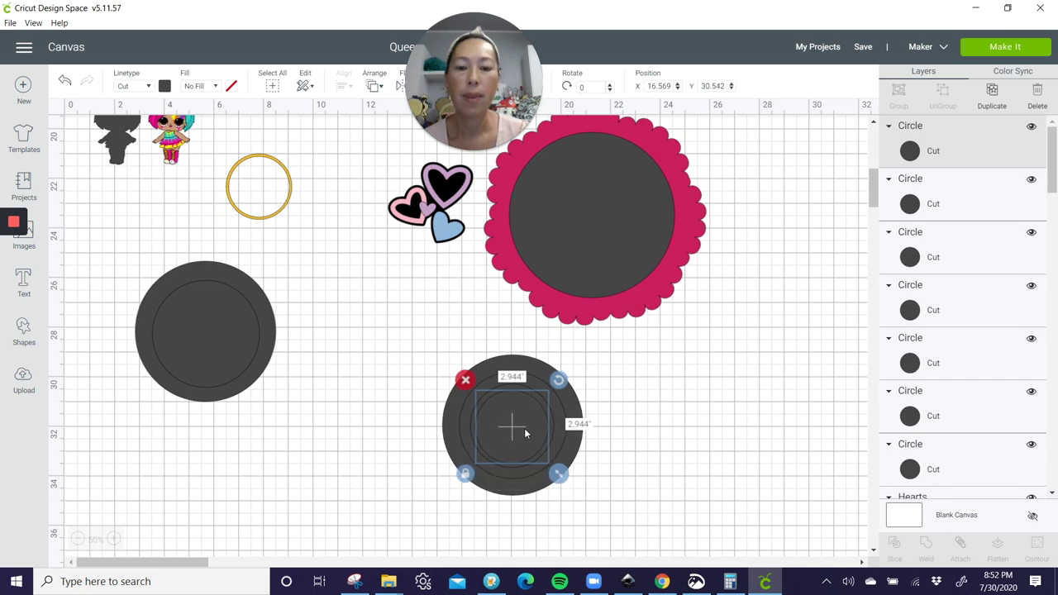
Move the 3.36-inch and 2.94-inch circles together to the empty area beside the nested circles and align their centres.
{"action": "left_click", "coordinate": [623, 437]}
{"action": "left_click", "coordinate": [504, 423]}
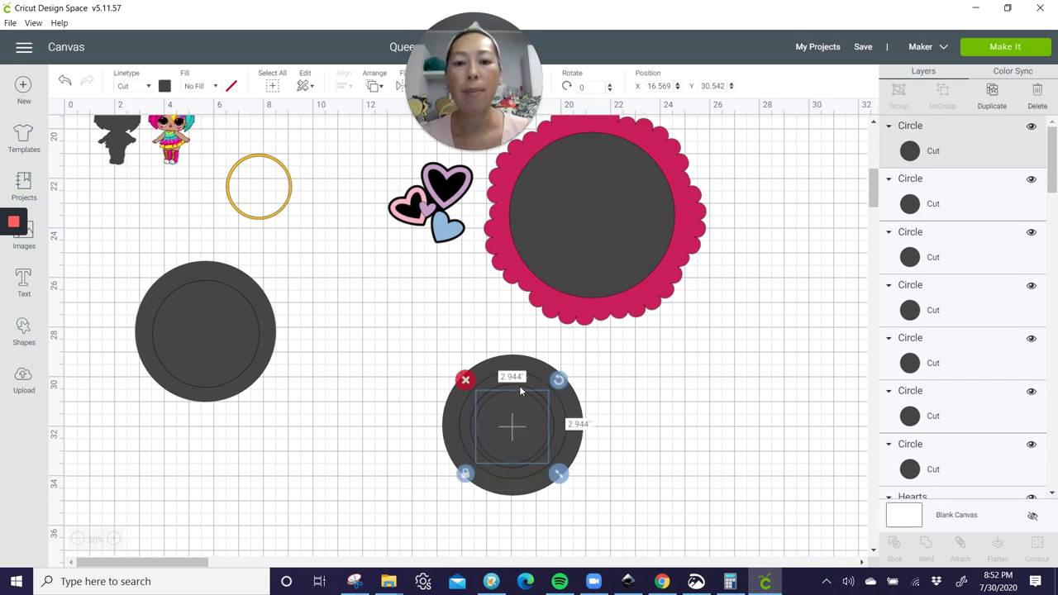
{"action": "left_click_drag", "start_coordinate": [519, 385], "coordinate": [680, 381]}
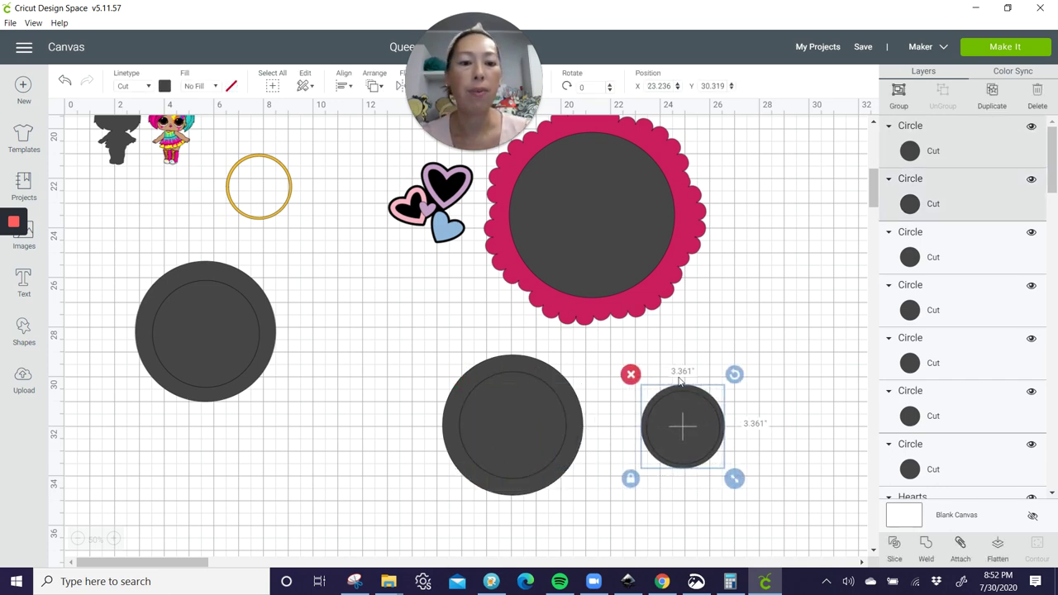
{"action": "left_click", "coordinate": [345, 86]}
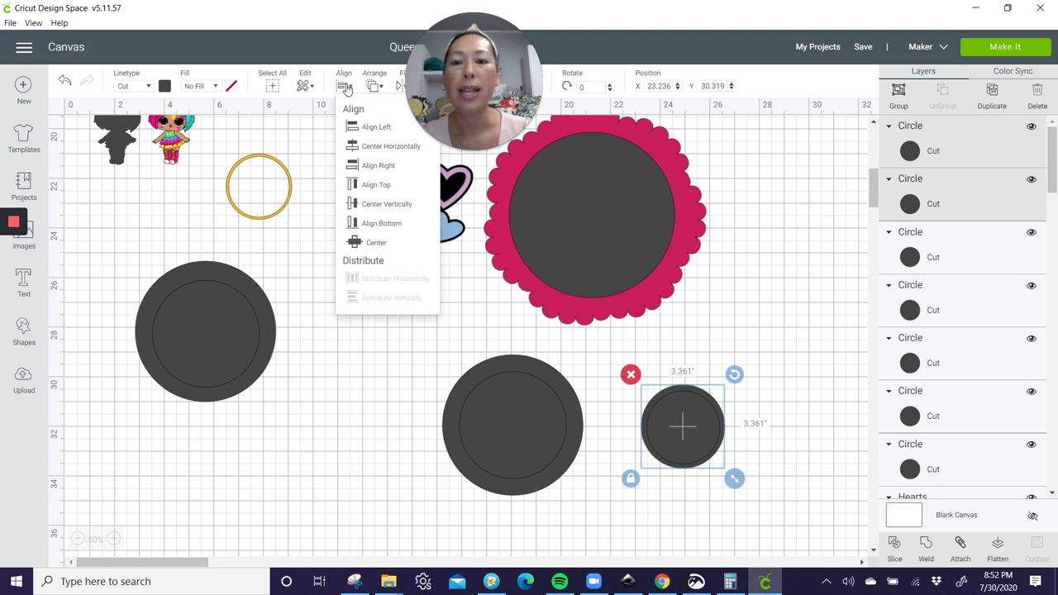
{"action": "left_click", "coordinate": [363, 244]}
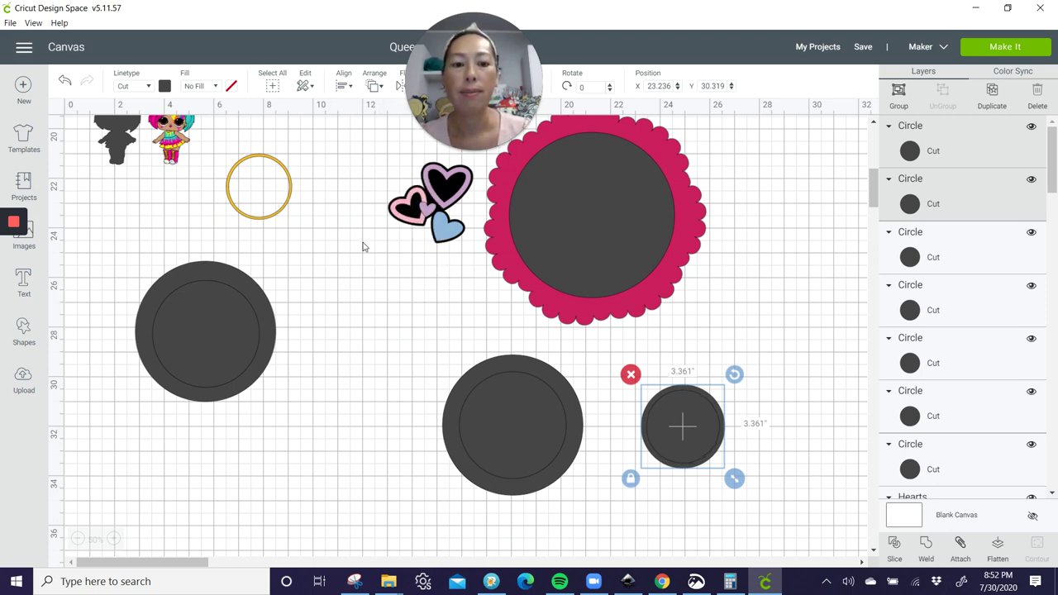
Slice the 2.94-inch circle out of the 3.36-inch circle and move the cut-out discs away from the ring.
{"action": "left_click", "coordinate": [893, 544]}
{"action": "left_click_drag", "start_coordinate": [711, 428], "coordinate": [822, 347]}
{"action": "left_click", "coordinate": [704, 397]}
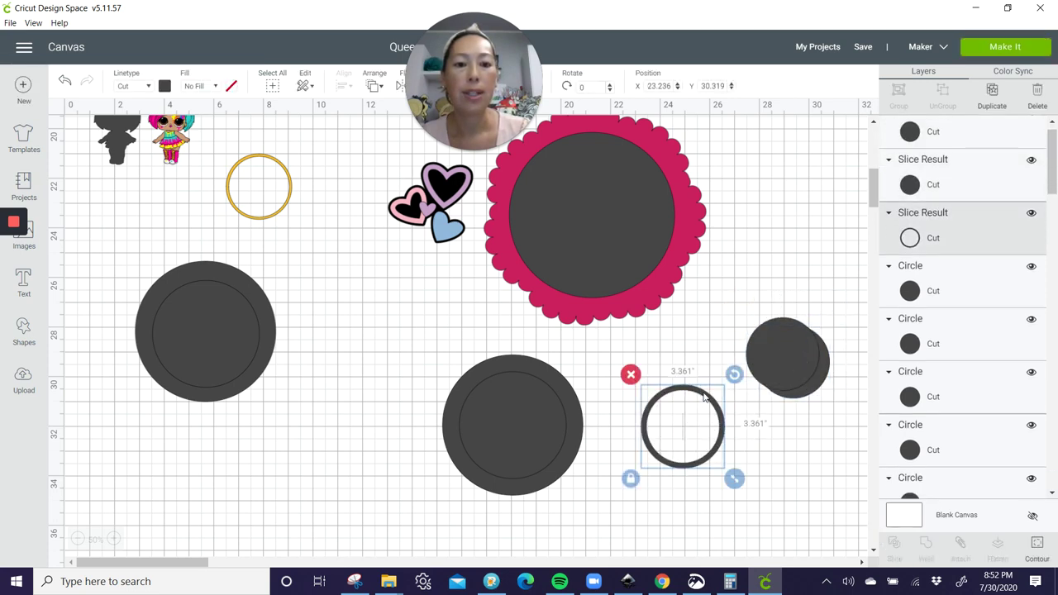
Duplicate the sliced 3.36-inch ring and recolour both rings golden yellow.
{"action": "left_click_drag", "start_coordinate": [704, 396], "coordinate": [692, 429]}
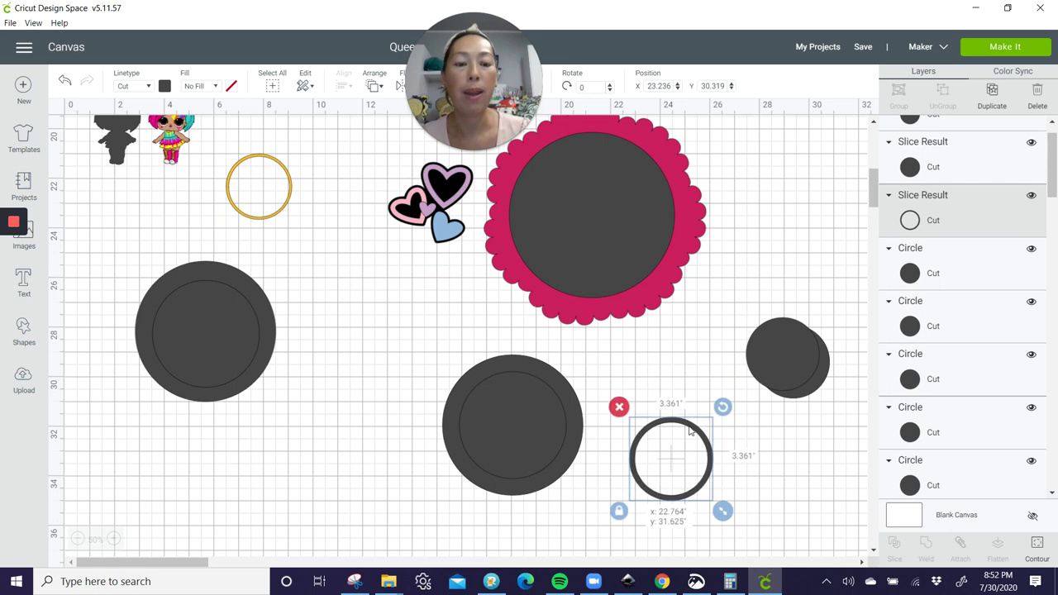
{"action": "left_click", "coordinate": [991, 98]}
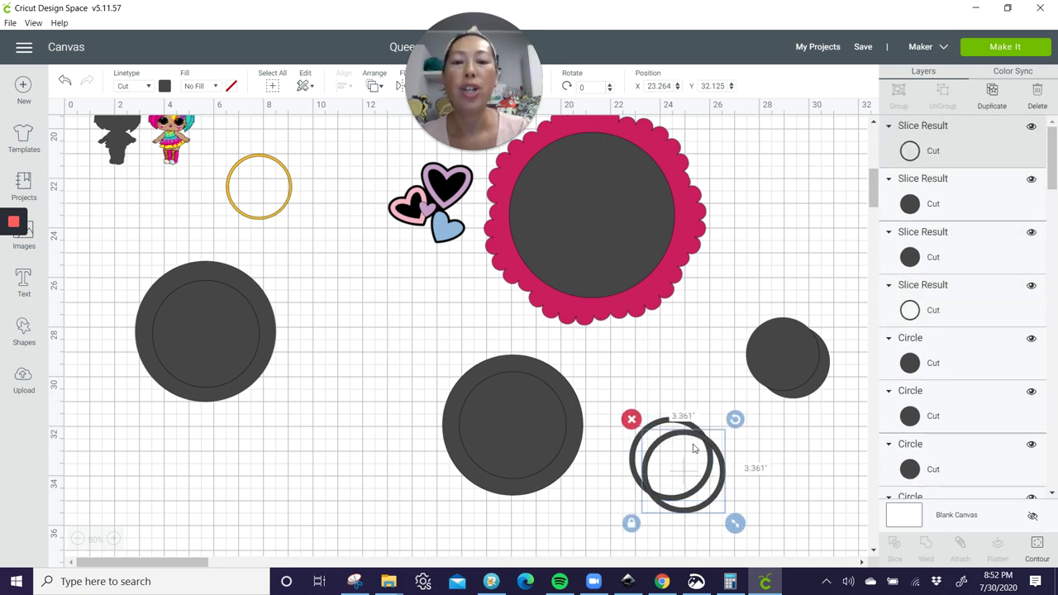
{"action": "left_click", "coordinate": [165, 86]}
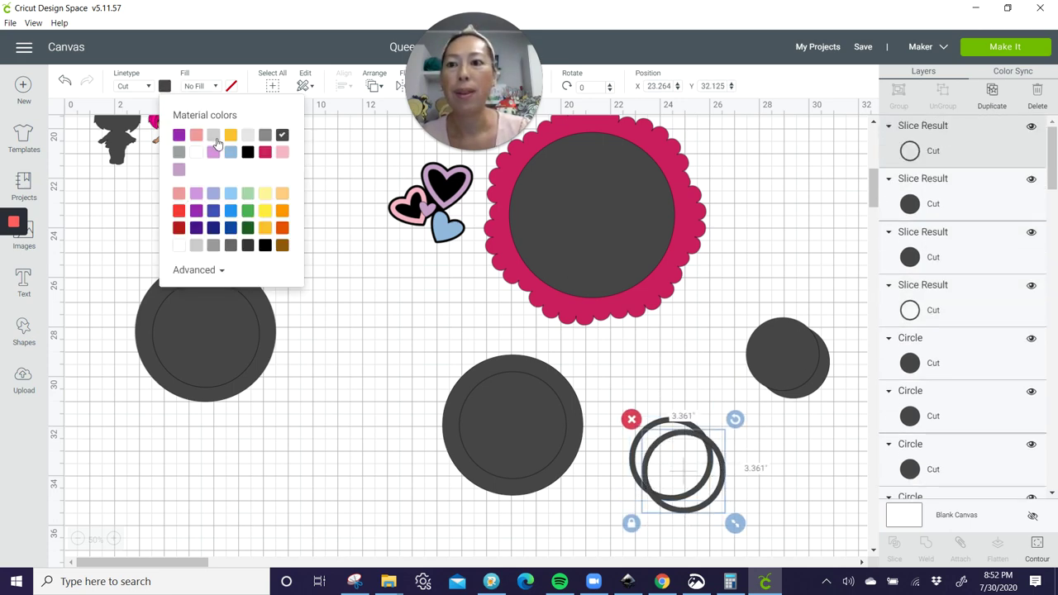
{"action": "left_click", "coordinate": [231, 136]}
{"action": "left_click", "coordinate": [369, 309]}
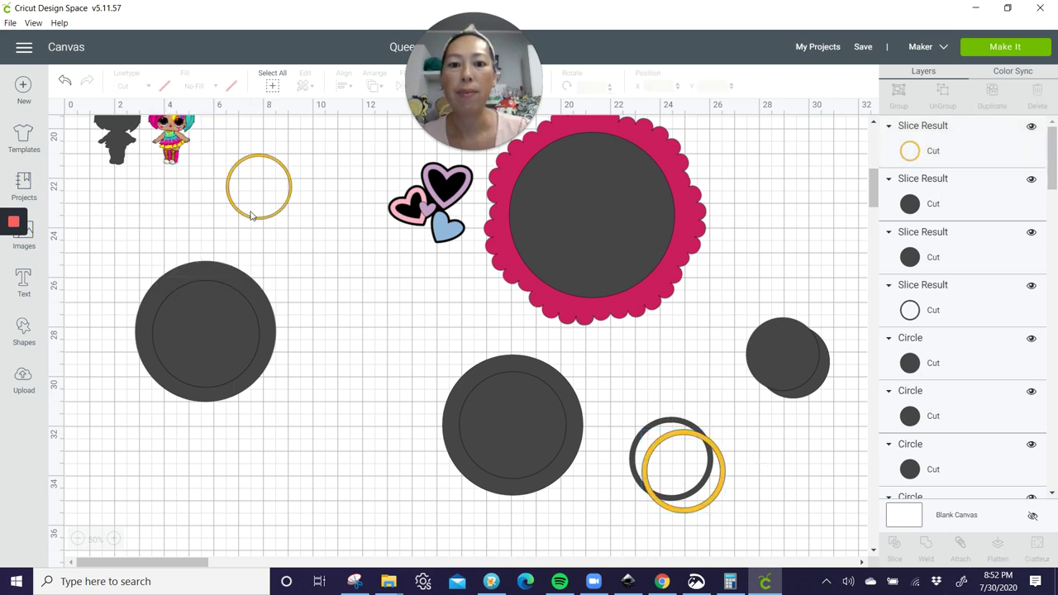
{"action": "left_click", "coordinate": [684, 424]}
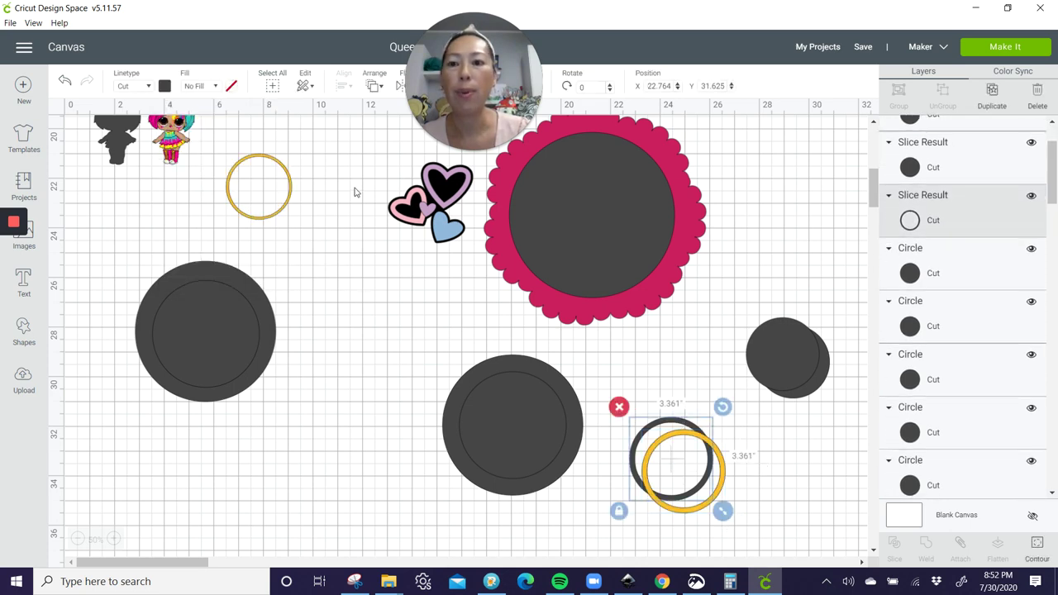
{"action": "left_click", "coordinate": [164, 86]}
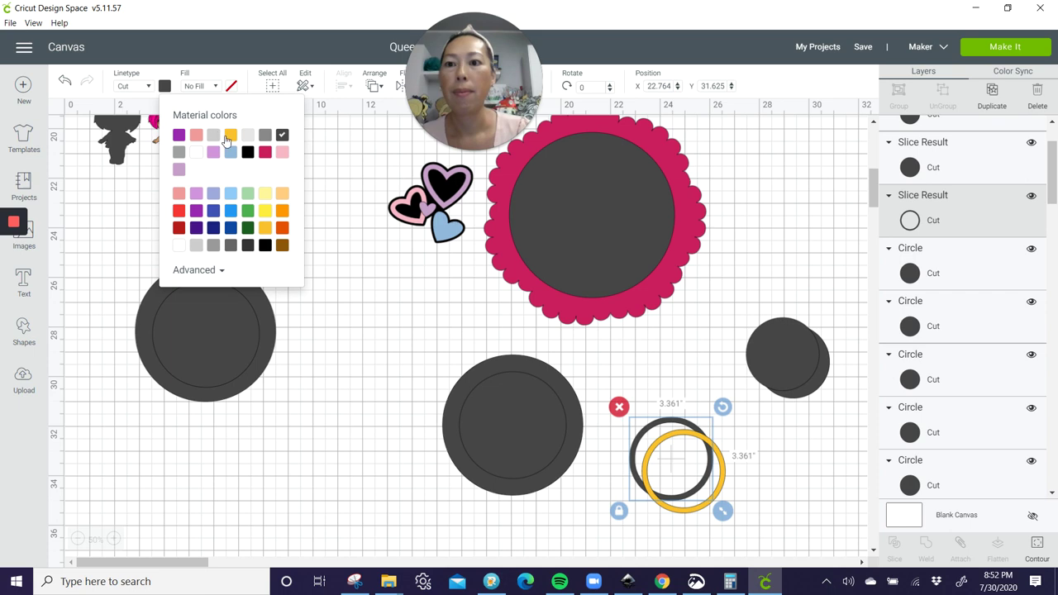
{"action": "left_click", "coordinate": [231, 135]}
{"action": "left_click", "coordinate": [727, 447]}
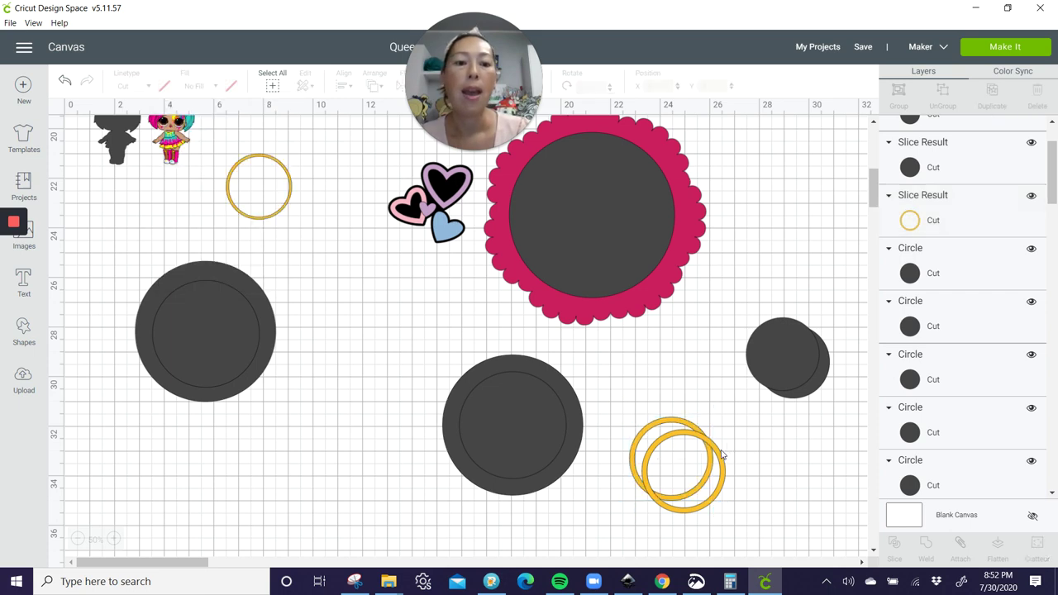
Stack the two yellow rings on each other and group them.
{"action": "left_click_drag", "start_coordinate": [712, 457], "coordinate": [700, 443]}
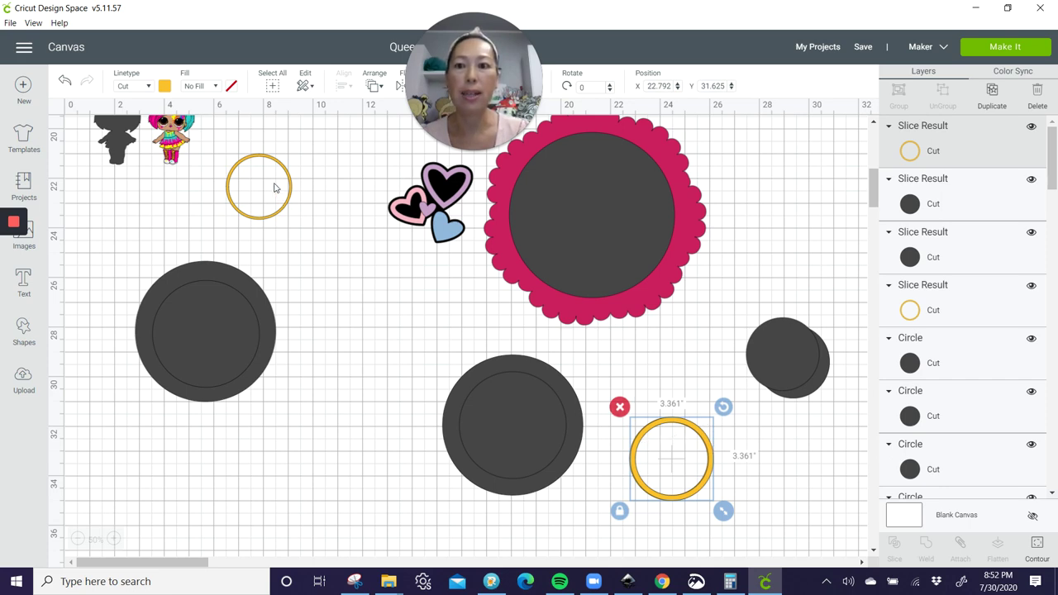
{"action": "left_click", "coordinate": [731, 455]}
{"action": "left_click_drag", "start_coordinate": [754, 476], "coordinate": [648, 471]}
{"action": "left_click", "coordinate": [898, 98]}
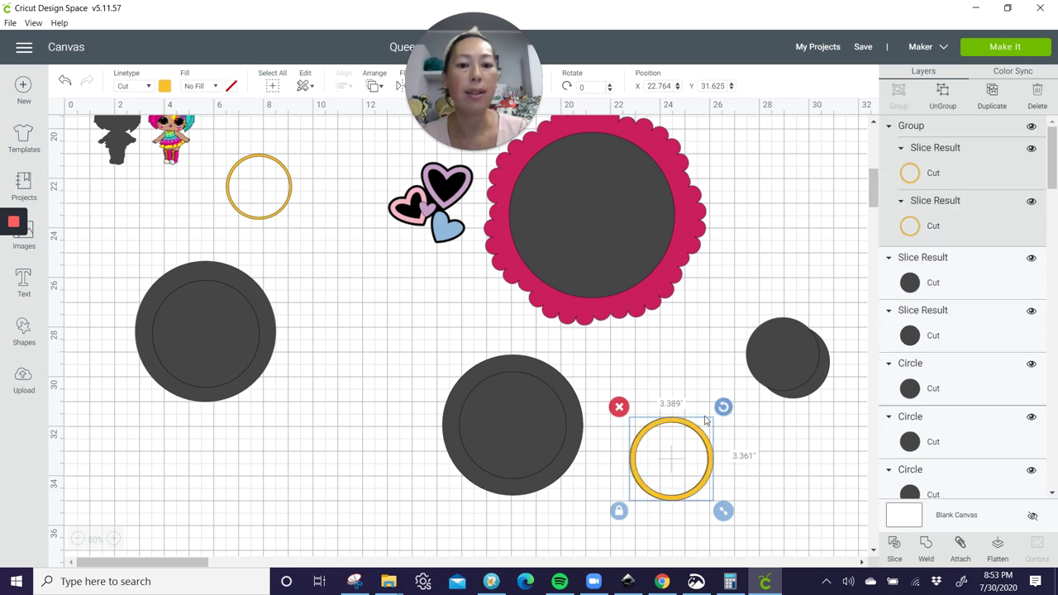
Test the grouped yellow rings centred over the dark nested circles and return them to the empty area beside them.
{"action": "left_click_drag", "start_coordinate": [677, 424], "coordinate": [516, 392]}
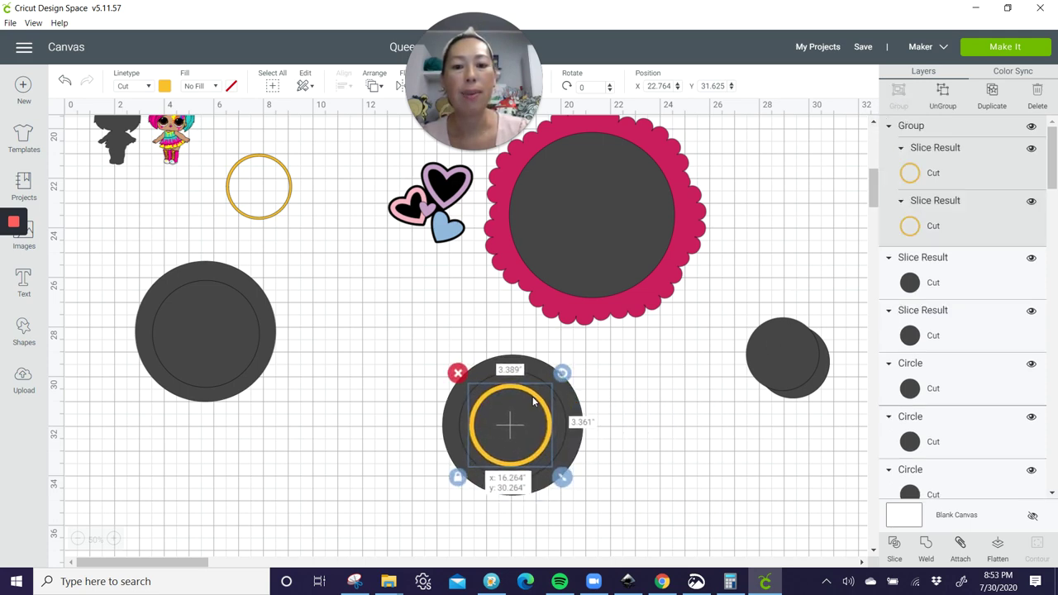
{"action": "left_click_drag", "start_coordinate": [533, 401], "coordinate": [537, 401]}
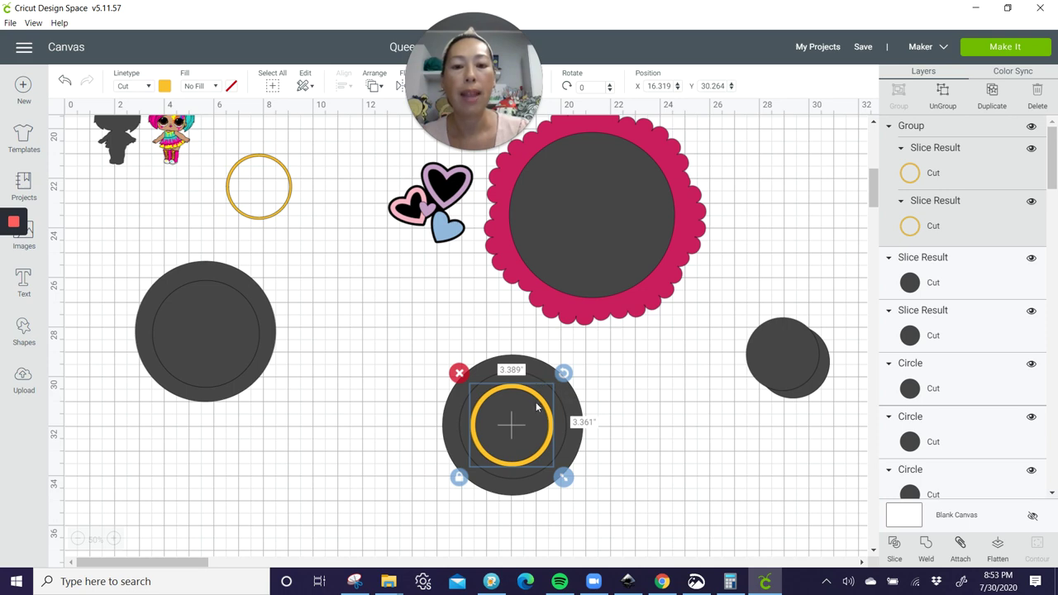
{"action": "left_click_drag", "start_coordinate": [544, 405], "coordinate": [698, 431]}
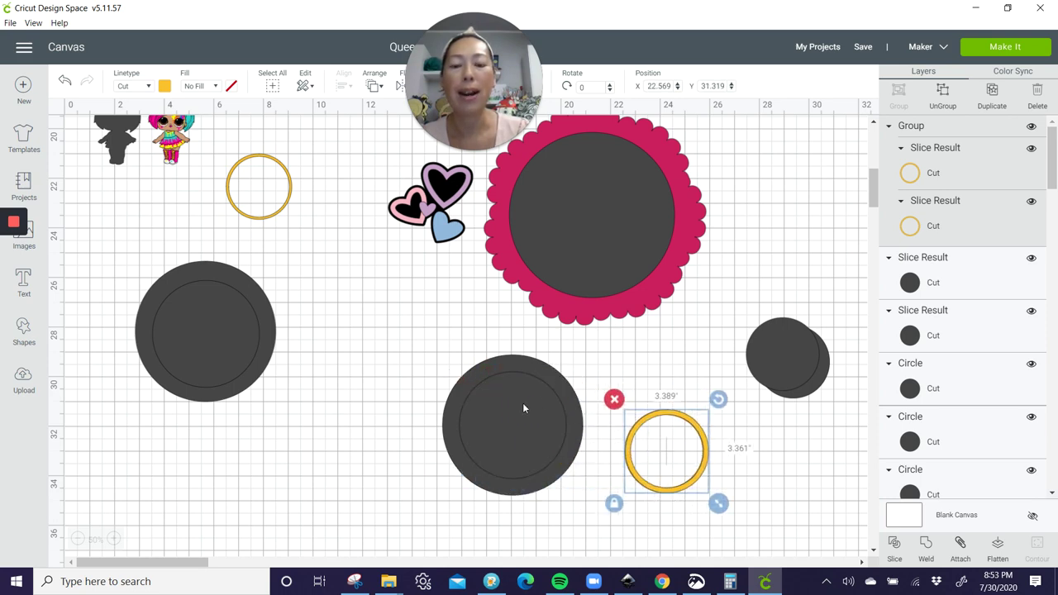
{"action": "mouse_move", "coordinate": [515, 400]}
{"action": "left_mouse_down"}
{"action": "mouse_move", "coordinate": [451, 400]}
{"action": "mouse_move", "coordinate": [510, 400]}
{"action": "left_mouse_up"}
Move the 4.31-inch circle off the 5.67-inch circle and lay the grouped yellow rings over its centre.
{"action": "left_click", "coordinate": [193, 303]}
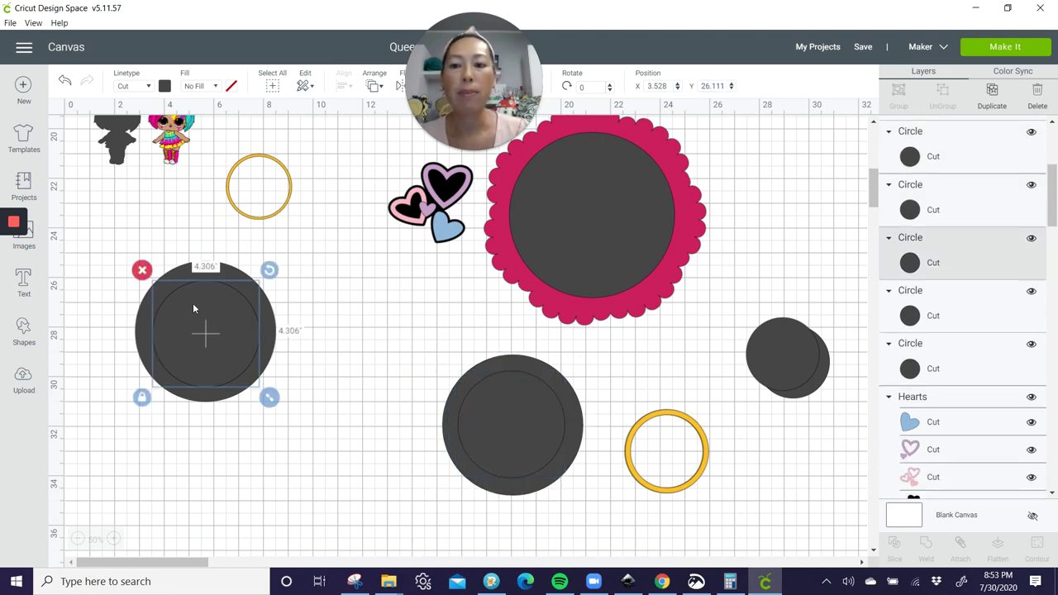
{"action": "left_click_drag", "start_coordinate": [194, 309], "coordinate": [324, 407]}
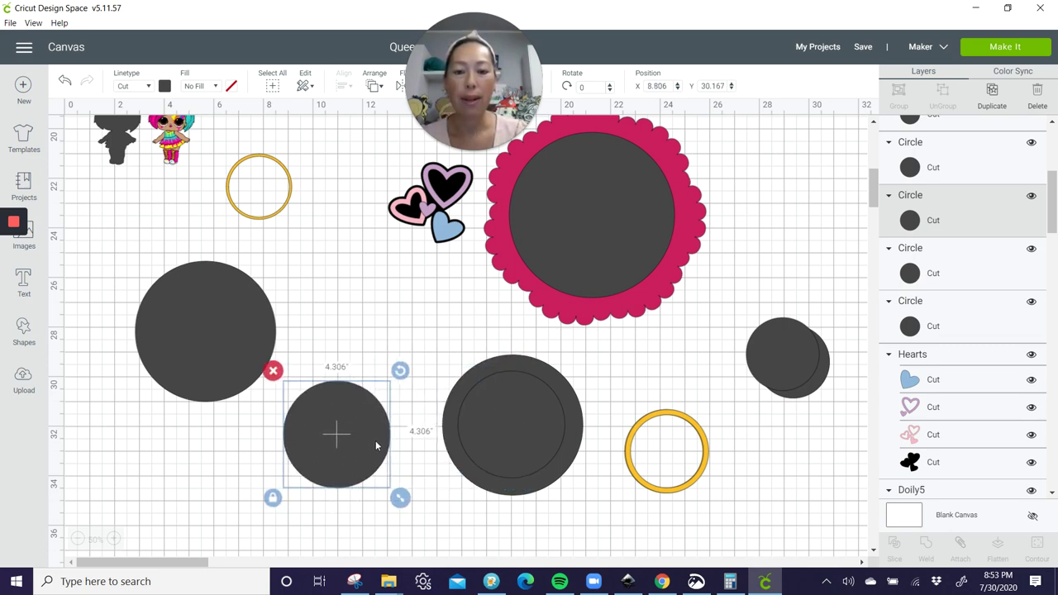
{"action": "left_click_drag", "start_coordinate": [700, 436], "coordinate": [365, 419]}
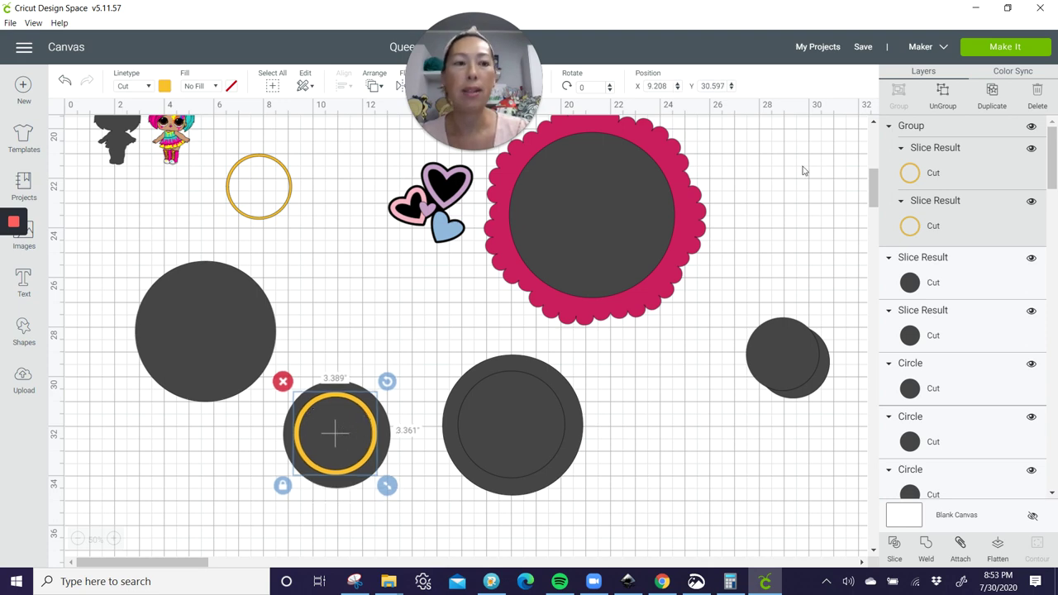
Bring one spare cut-out disc above the ringed circle and reduce it to about 2.36 inches.
{"action": "left_click_drag", "start_coordinate": [776, 336], "coordinate": [360, 359]}
{"action": "left_click_drag", "start_coordinate": [421, 391], "coordinate": [413, 389]}
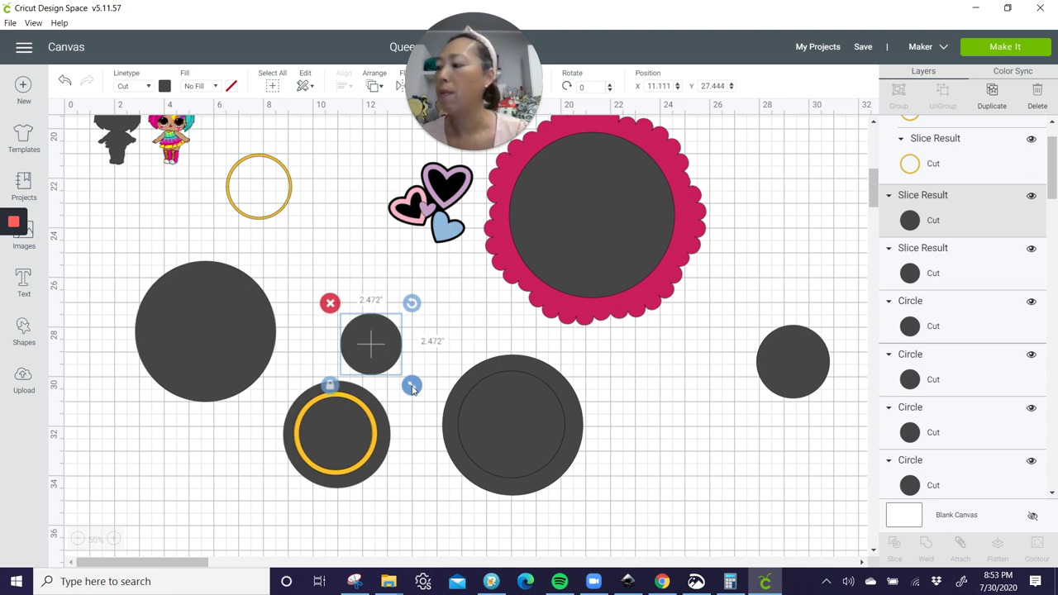
{"action": "left_click_drag", "start_coordinate": [412, 389], "coordinate": [409, 384]}
Move the yellow rings aside and centre the 2.36-inch disc on the separate 4.31-inch circle.
{"action": "left_click_drag", "start_coordinate": [380, 350], "coordinate": [724, 407]}
{"action": "left_click", "coordinate": [364, 380]}
{"action": "left_click", "coordinate": [357, 404]}
{"action": "key", "text": "ctrl+g"}
{"action": "left_click_drag", "start_coordinate": [332, 355], "coordinate": [349, 421]}
{"action": "left_click", "coordinate": [344, 86]}
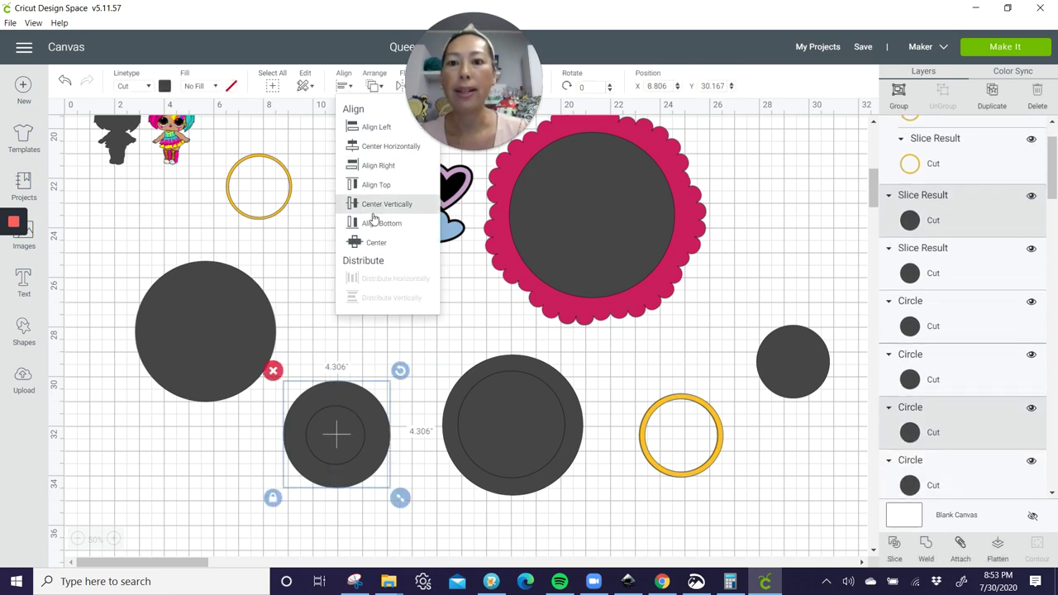
{"action": "left_click", "coordinate": [374, 242]}
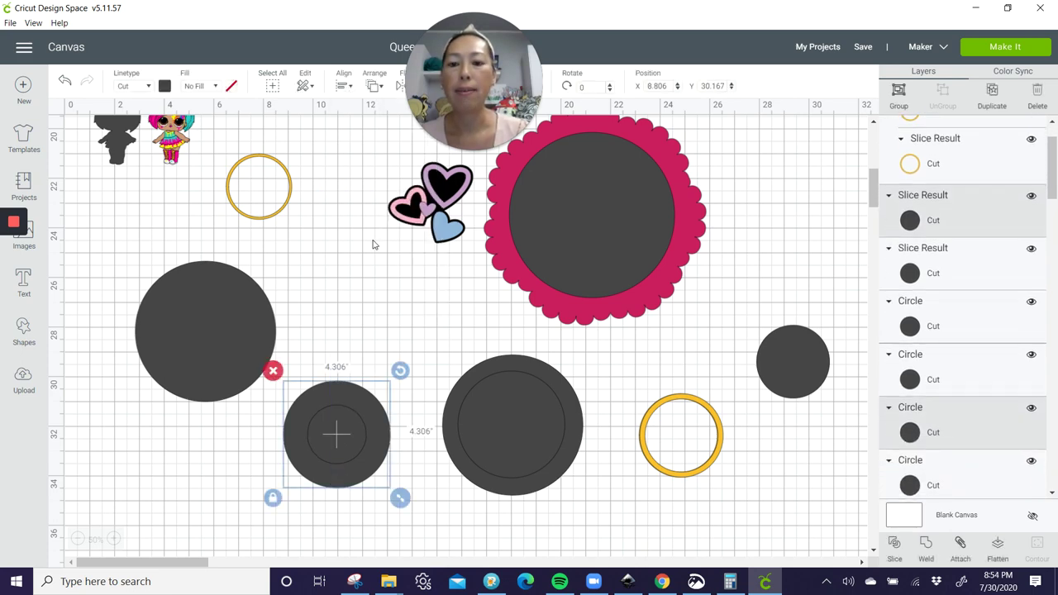
Slice the 2.36-inch disc out of the 4.31-inch circle and delete both cut-out discs.
{"action": "left_click", "coordinate": [895, 548]}
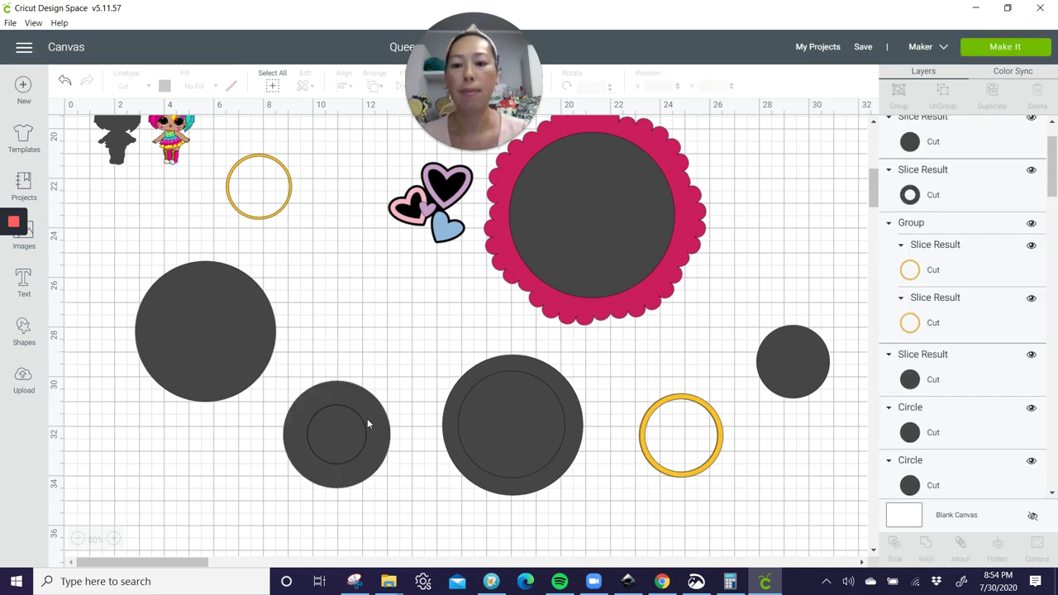
{"action": "left_click_drag", "start_coordinate": [367, 418], "coordinate": [184, 510]}
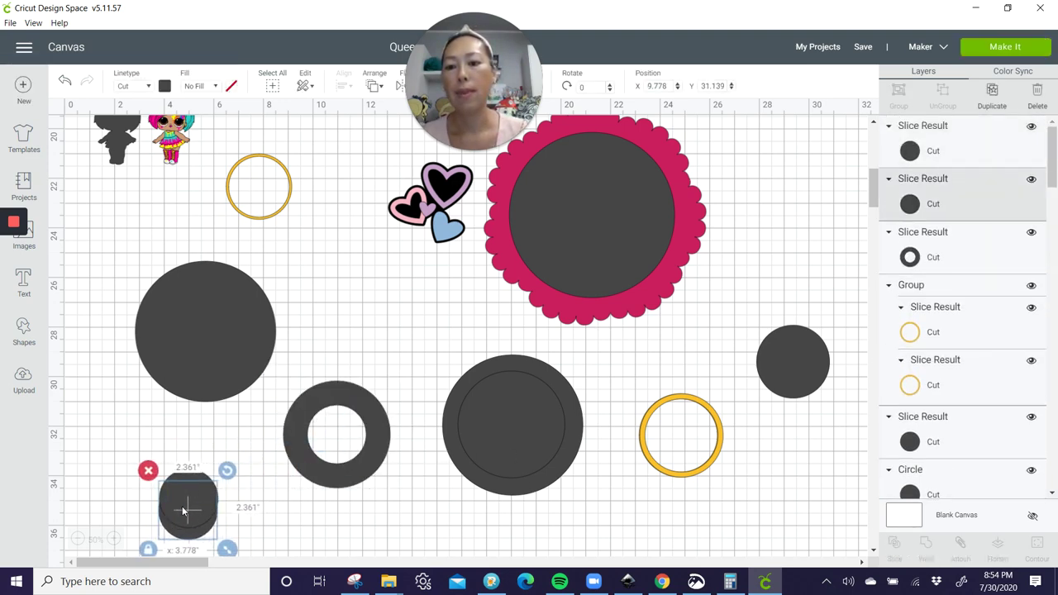
{"action": "left_click_drag", "start_coordinate": [120, 478], "coordinate": [201, 536]}
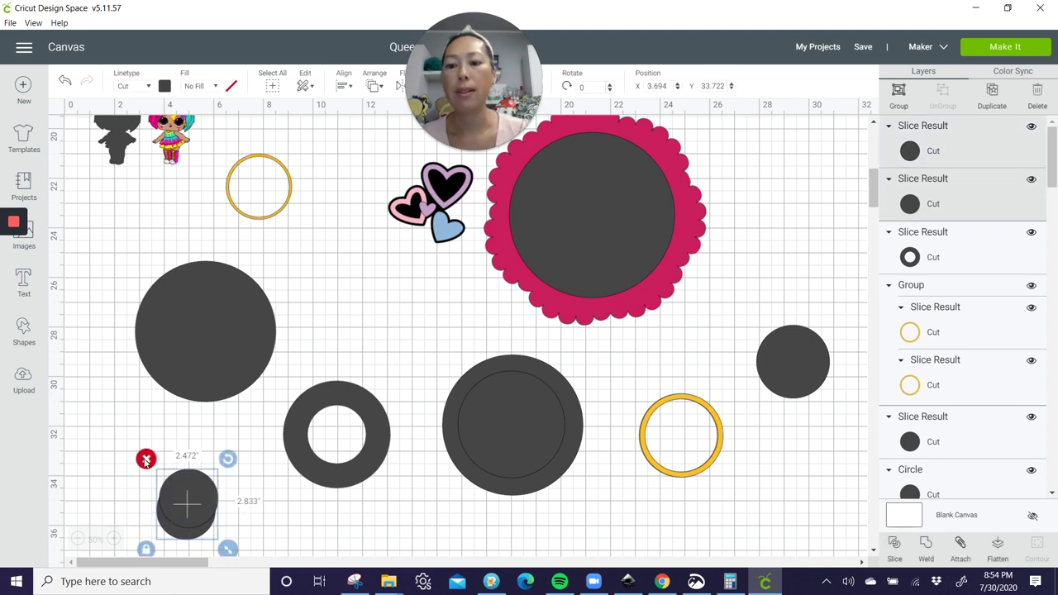
{"action": "left_click", "coordinate": [146, 460]}
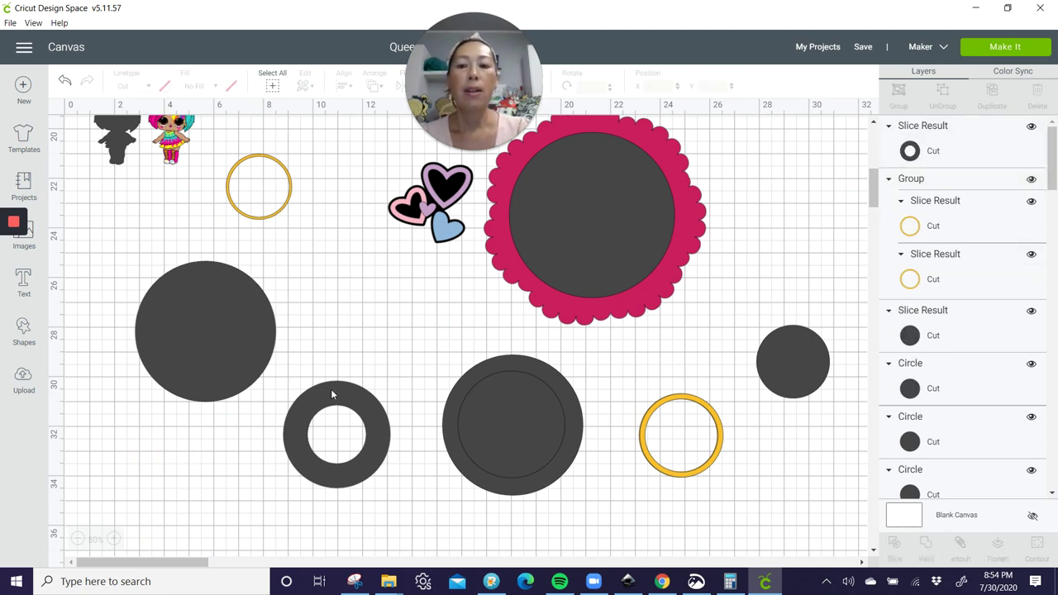
Recolour the separate 5.67-inch circle salmon pink.
{"action": "left_click", "coordinate": [240, 310]}
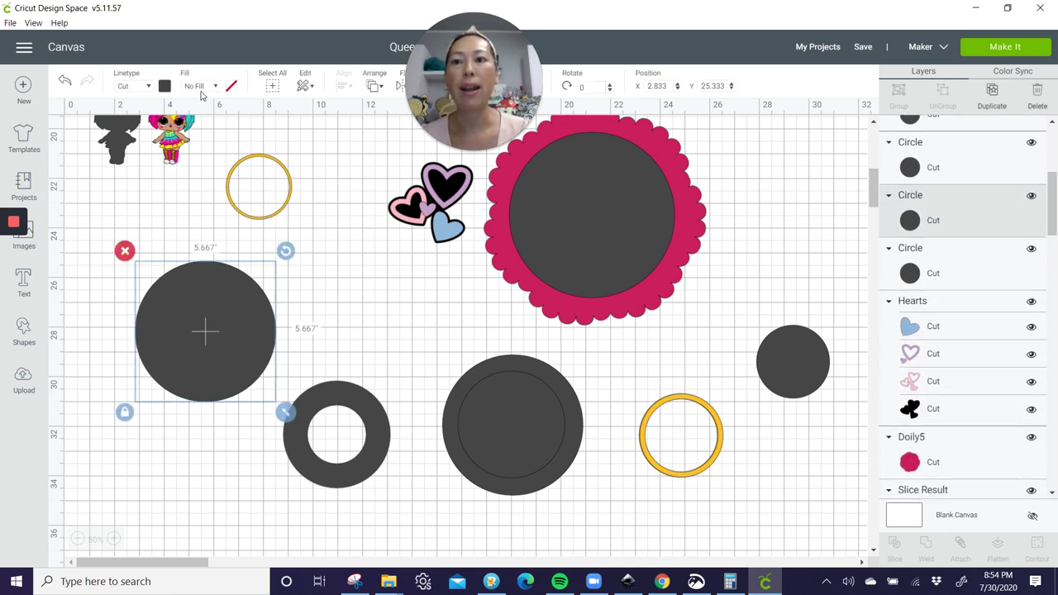
{"action": "left_click", "coordinate": [165, 87]}
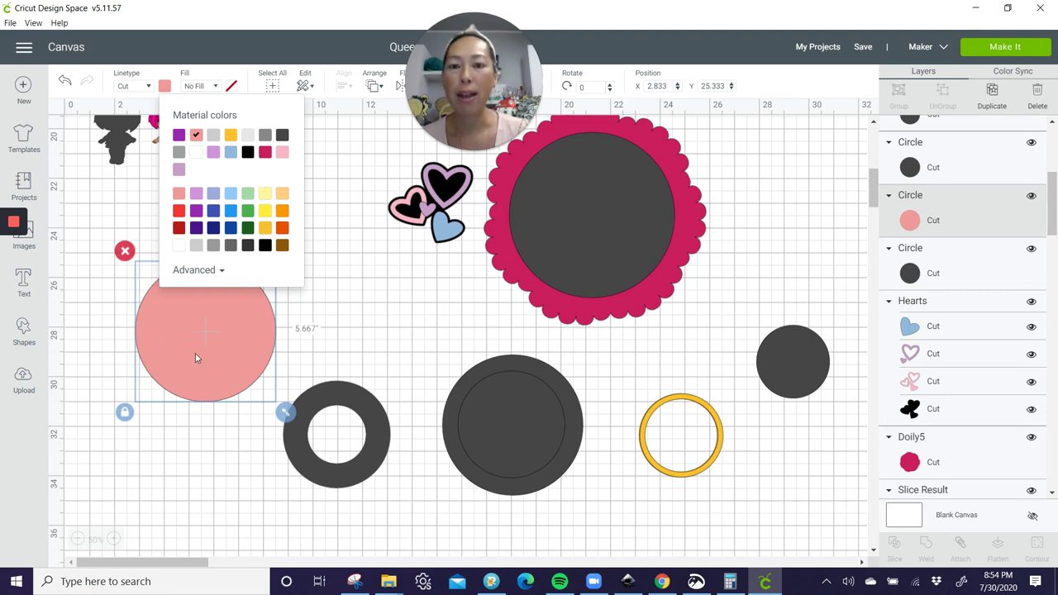
{"action": "left_click", "coordinate": [663, 379]}
Stack the grouped yellow rings and the solid 4.31-inch circle centrally on the pink circle.
{"action": "left_click", "coordinate": [661, 398]}
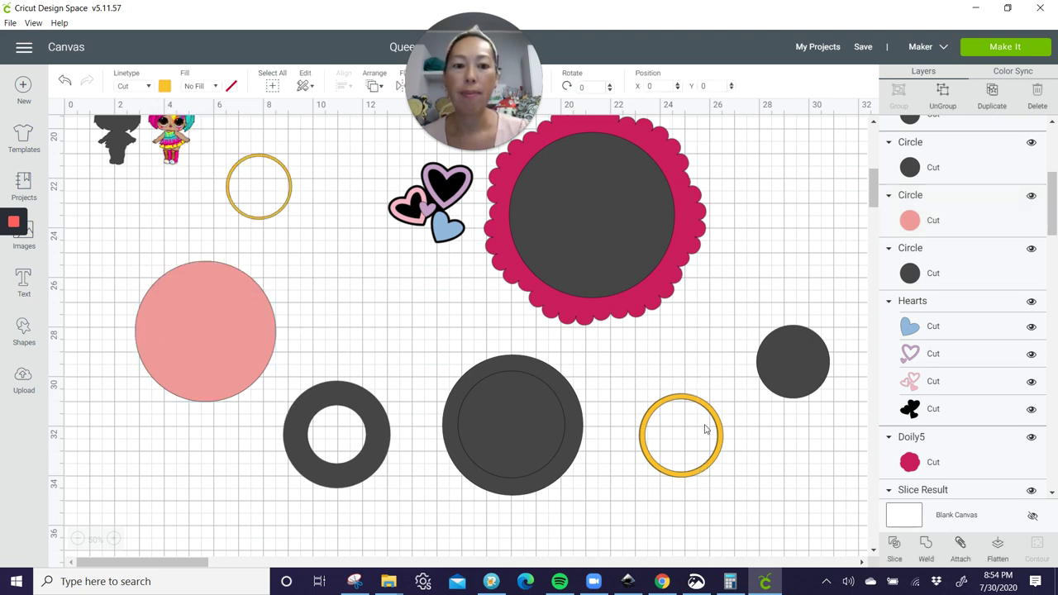
{"action": "left_click_drag", "start_coordinate": [662, 399], "coordinate": [208, 303]}
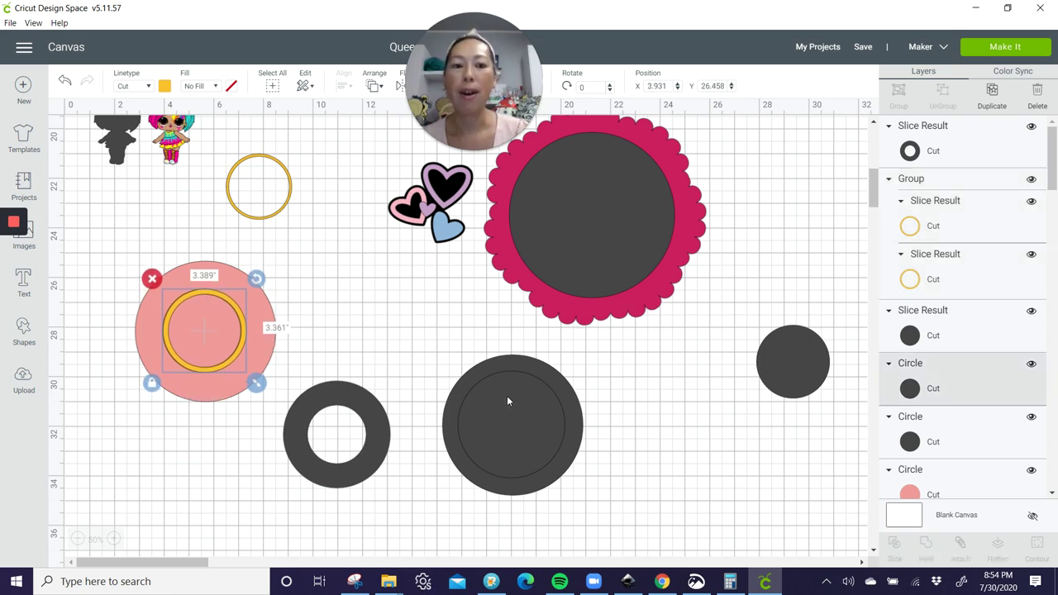
{"action": "left_click_drag", "start_coordinate": [519, 402], "coordinate": [215, 313]}
Try the wide grey ring over the pink stack, set it beside the stack and place a duplicate below it.
{"action": "left_click", "coordinate": [335, 395]}
{"action": "left_click_drag", "start_coordinate": [336, 394], "coordinate": [210, 295]}
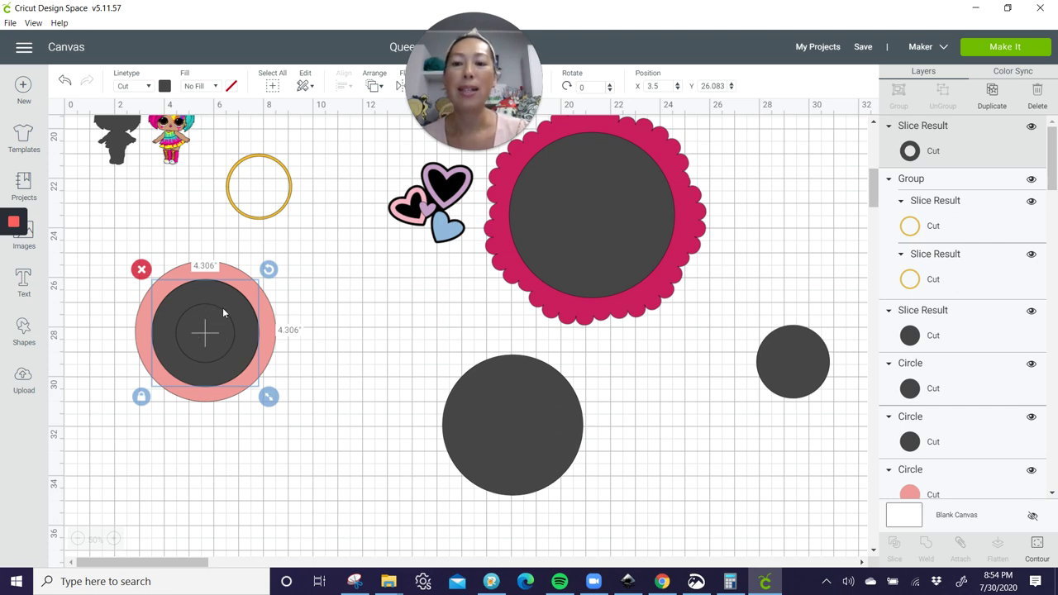
{"action": "left_click_drag", "start_coordinate": [224, 302], "coordinate": [371, 322]}
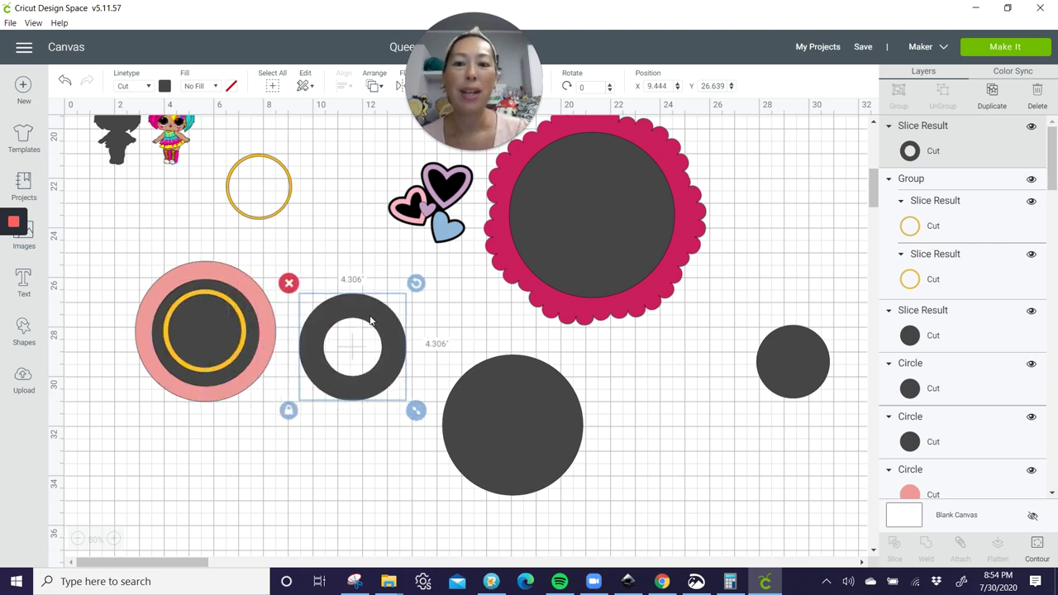
{"action": "left_click", "coordinate": [985, 96]}
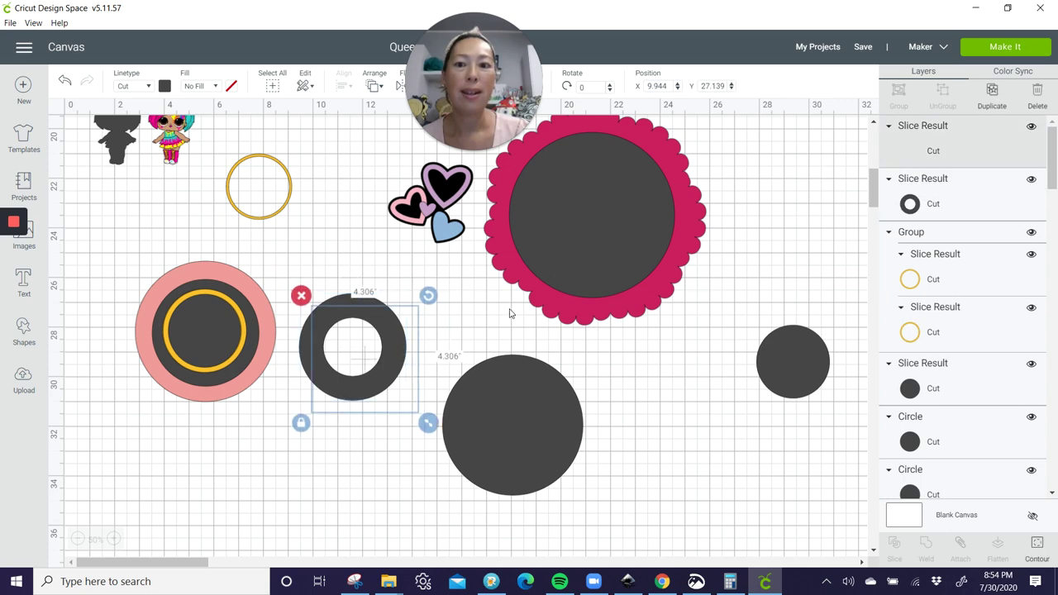
{"action": "left_click_drag", "start_coordinate": [402, 356], "coordinate": [317, 442]}
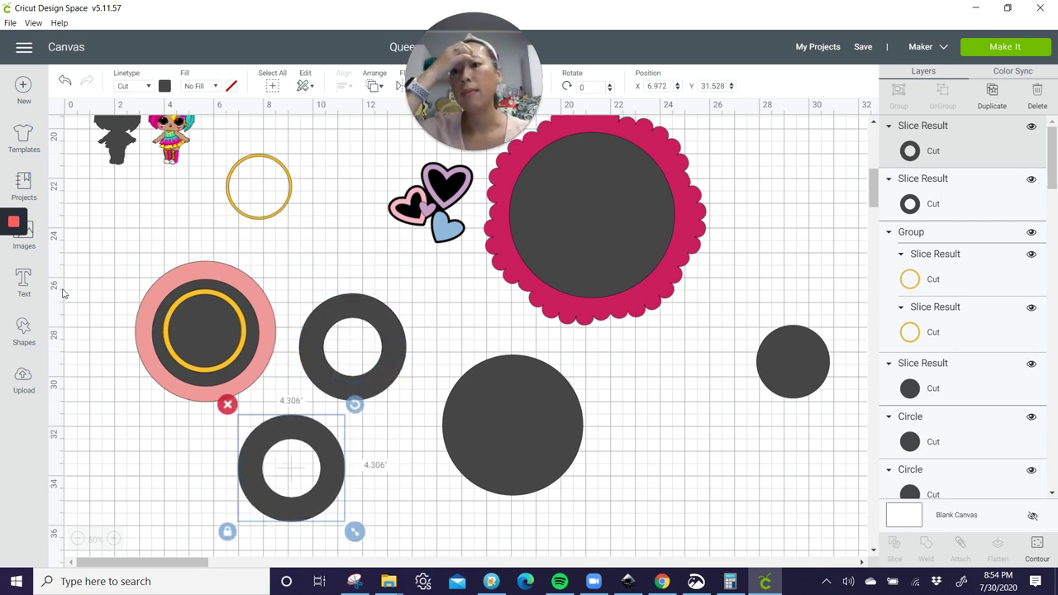
Add a curved swash character as text in the I Love Glitter font and move it below the example slider rings.
{"action": "left_click", "coordinate": [24, 281]}
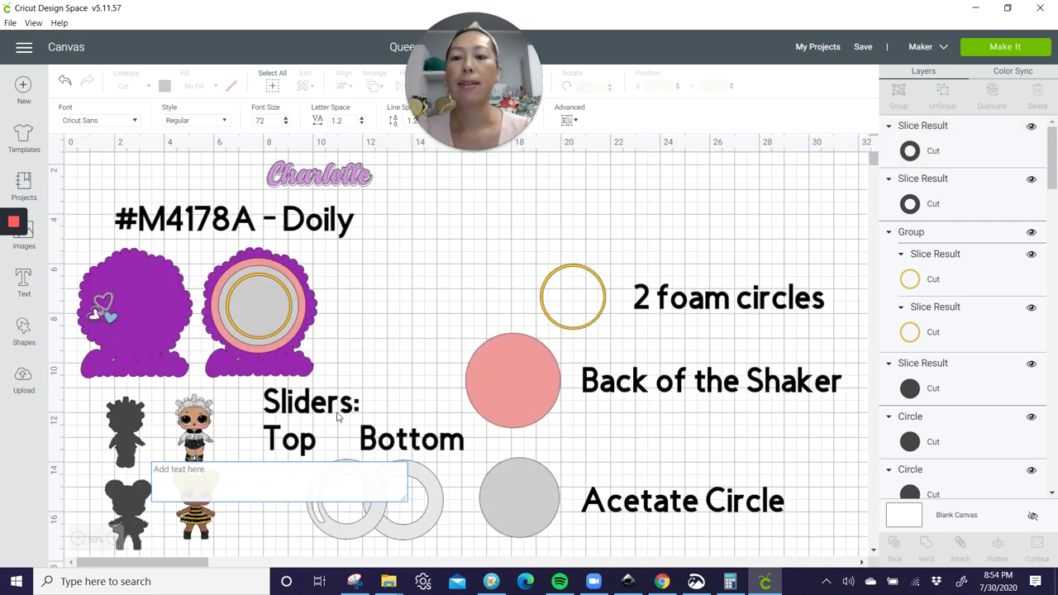
{"action": "left_click", "coordinate": [124, 121]}
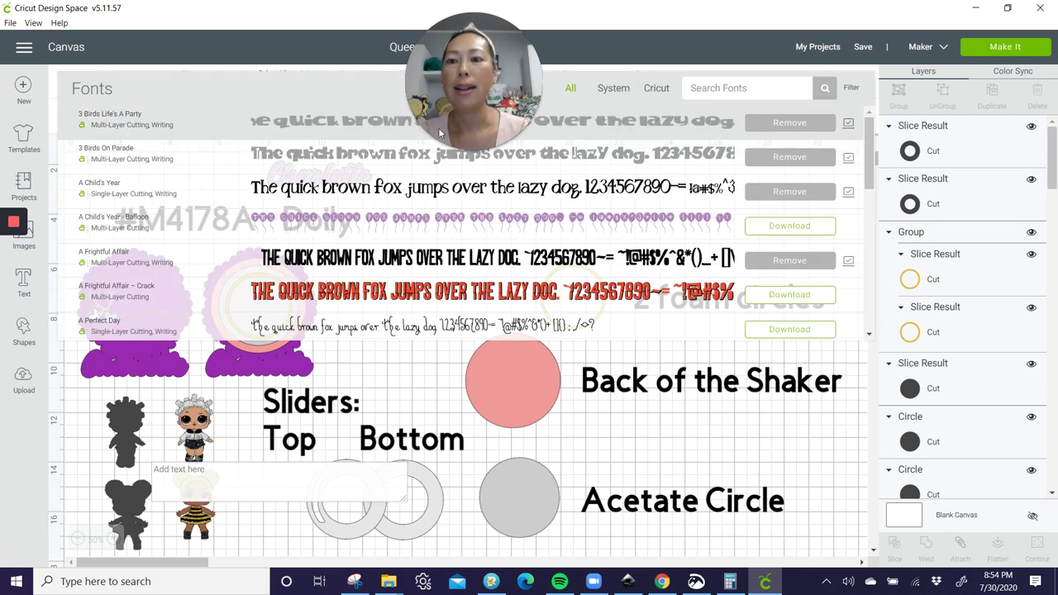
{"action": "type", "text": "l"}
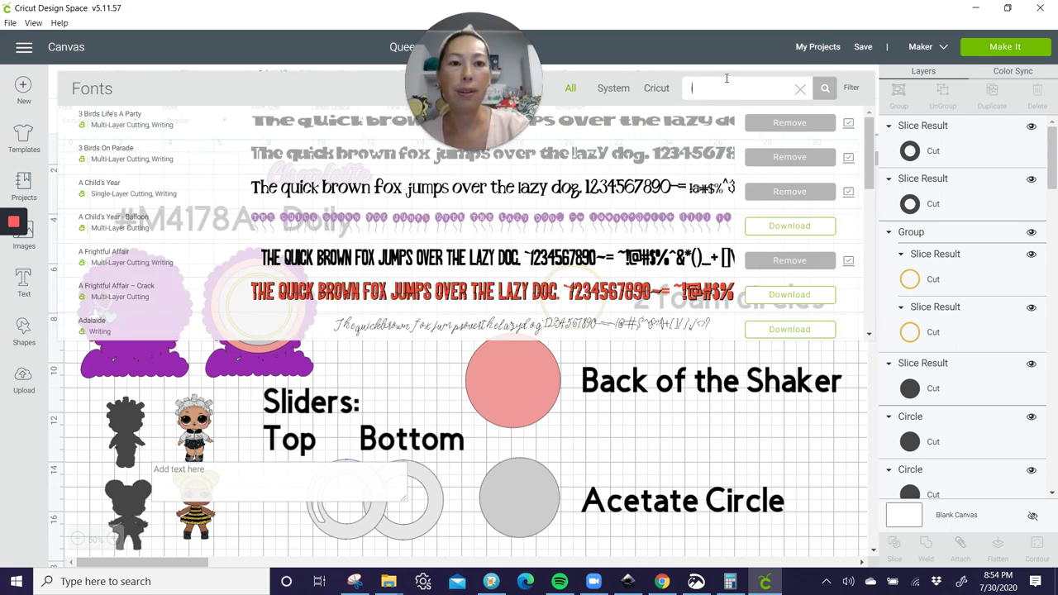
{"action": "type", "text": " love"}
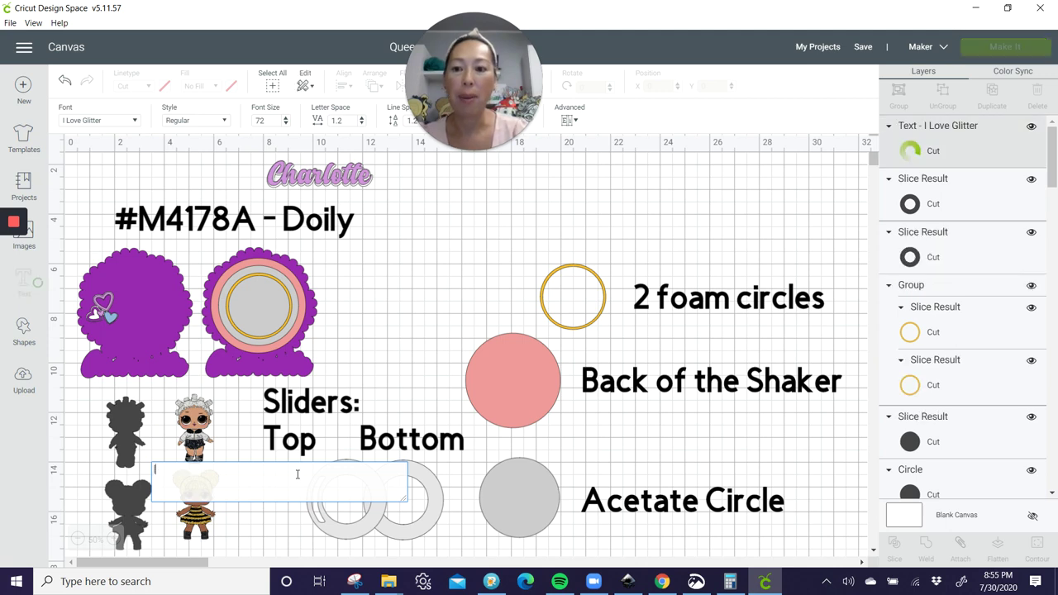
{"action": "left_click", "coordinate": [316, 438]}
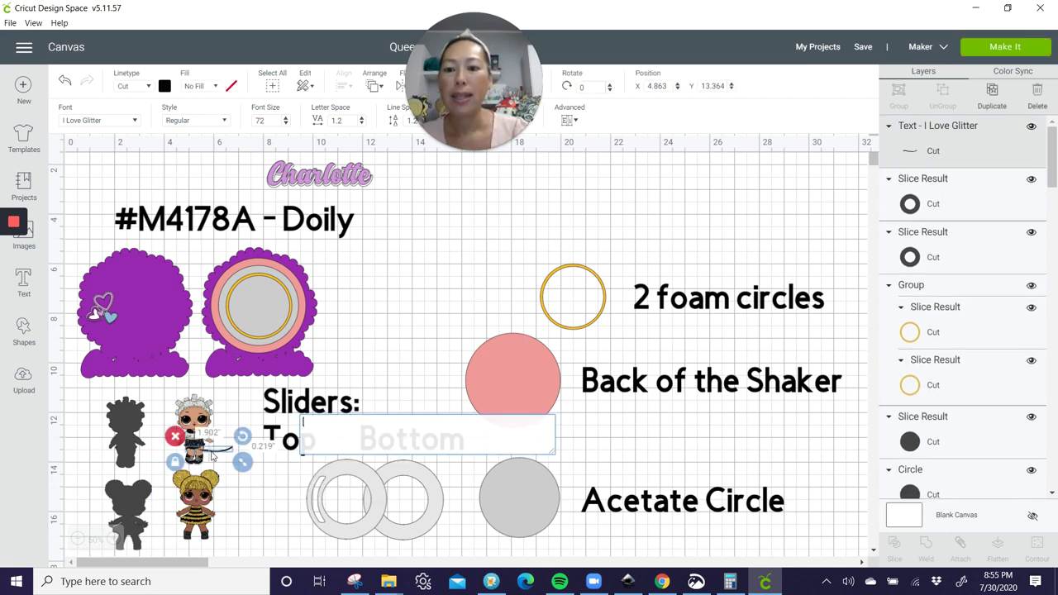
{"action": "left_click_drag", "start_coordinate": [213, 454], "coordinate": [305, 543]}
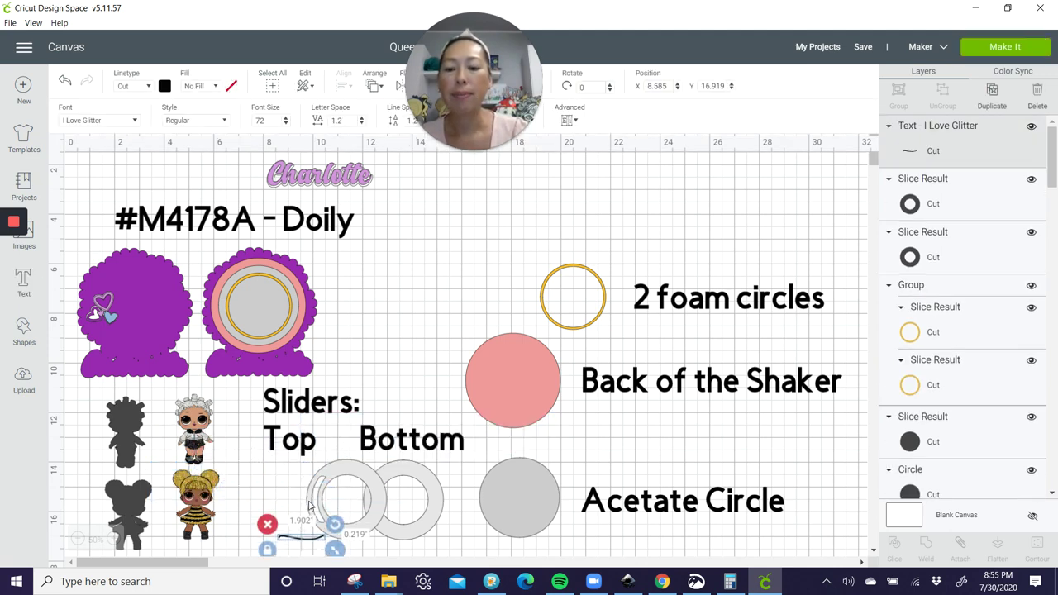
Enlarge the swash to about 11.35 inches wide and move it down near the grey rings.
{"action": "scroll", "coordinate": [312, 506], "scroll_direction": "down", "scroll_amount": 5}
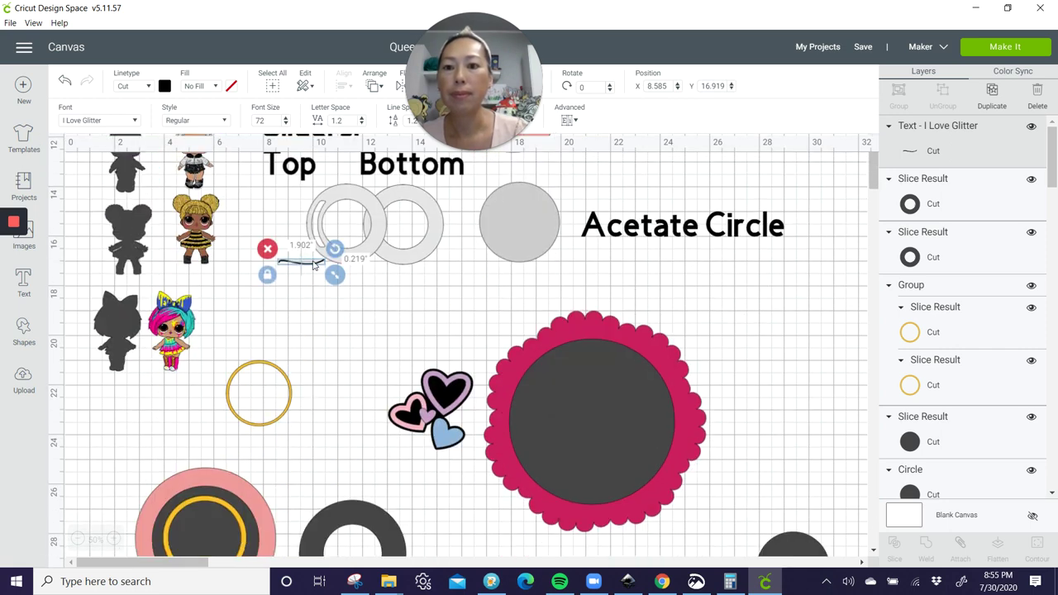
{"action": "left_click_drag", "start_coordinate": [300, 261], "coordinate": [624, 443]}
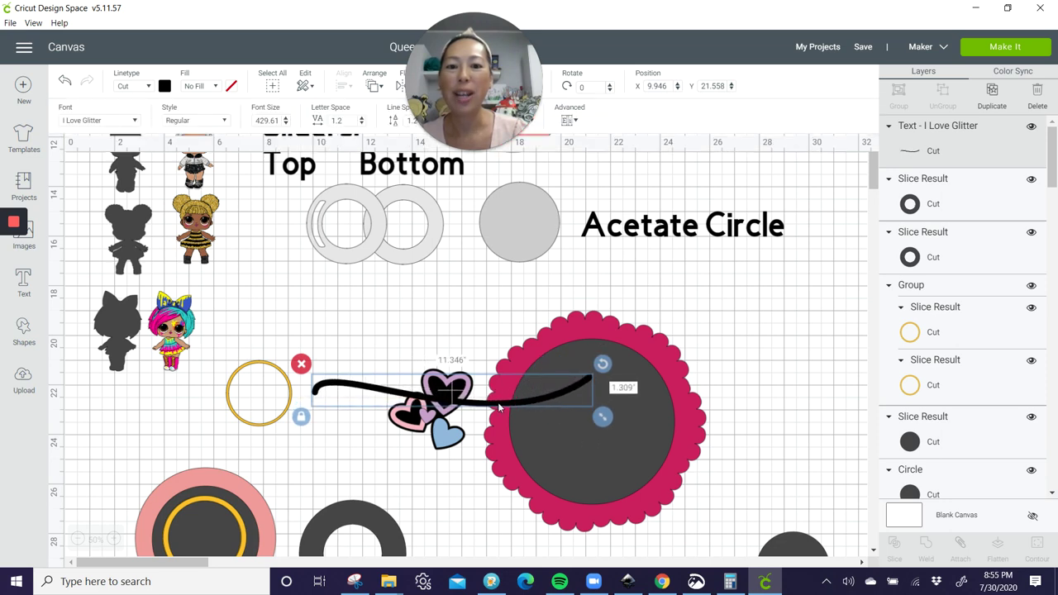
{"action": "left_click_drag", "start_coordinate": [496, 415], "coordinate": [420, 514]}
{"action": "scroll", "coordinate": [392, 500], "scroll_direction": "down", "scroll_amount": 3}
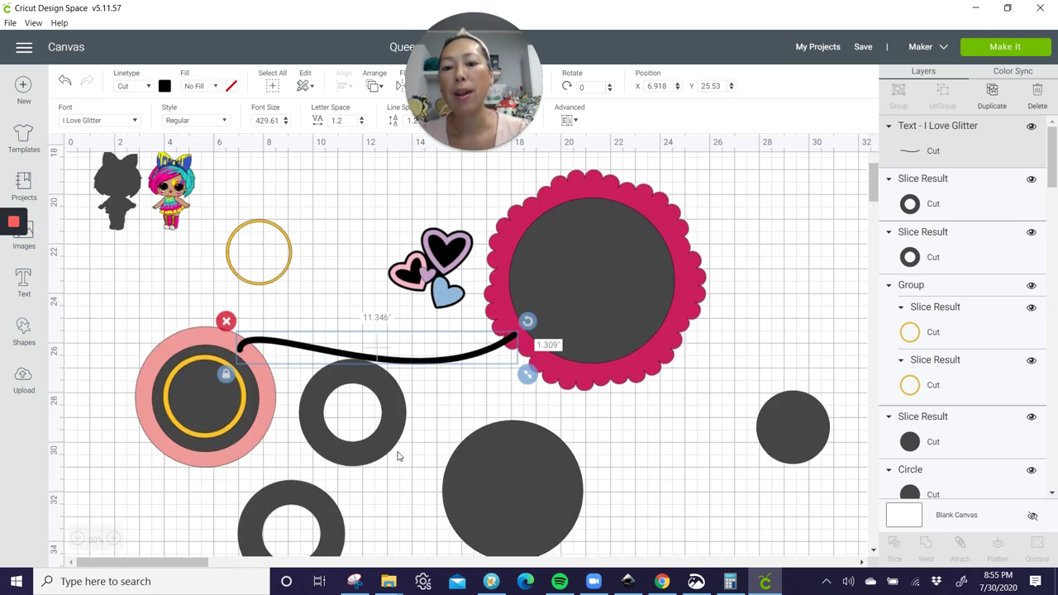
Recolour the lower 4.31-inch grey ring light blue.
{"action": "scroll", "coordinate": [395, 454], "scroll_direction": "down", "scroll_amount": 3}
{"action": "left_click", "coordinate": [321, 352]}
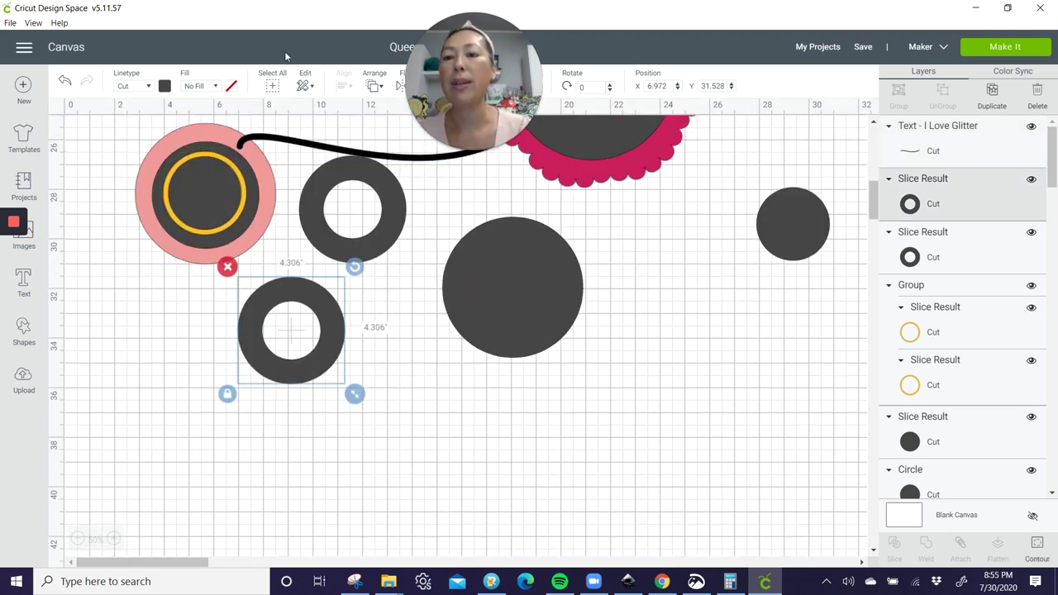
{"action": "left_click", "coordinate": [164, 87]}
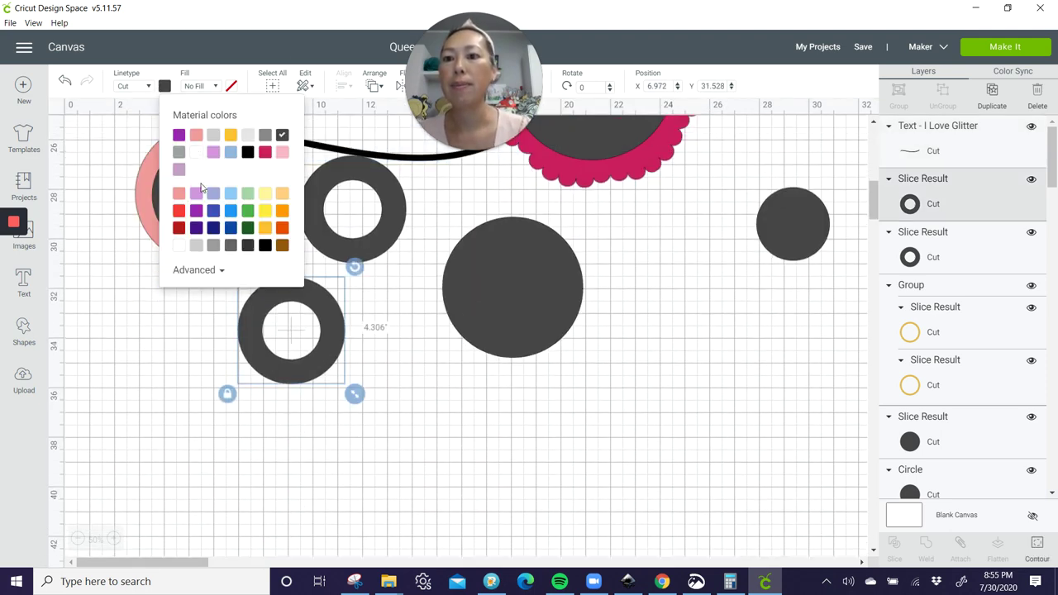
{"action": "left_click", "coordinate": [229, 195]}
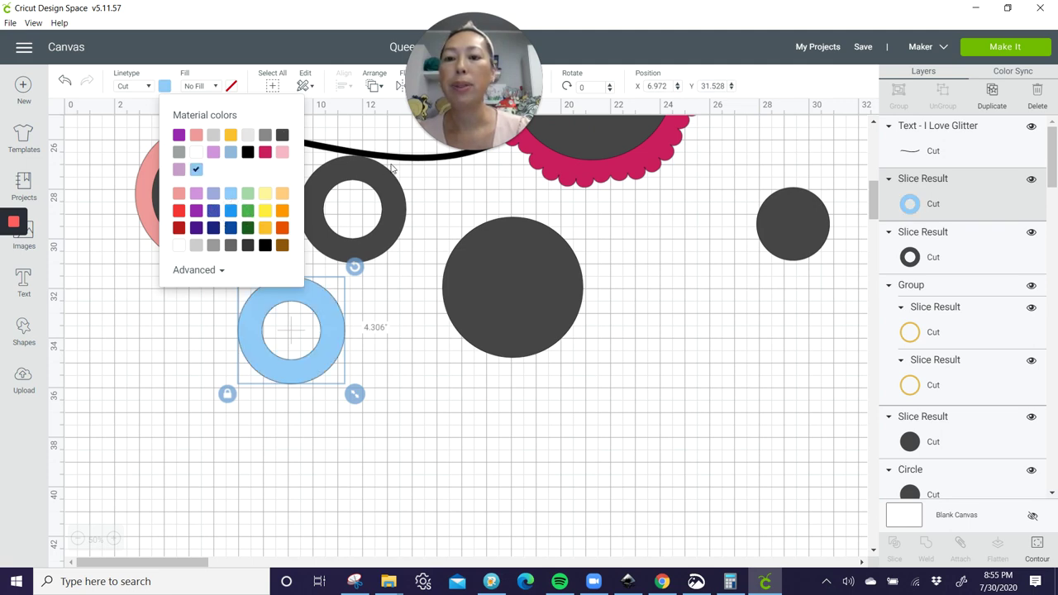
Rotate the swash to about 92.4 degrees and place it upright beside the light blue ring.
{"action": "left_click_drag", "start_coordinate": [408, 158], "coordinate": [232, 386]}
{"action": "left_click", "coordinate": [385, 163]}
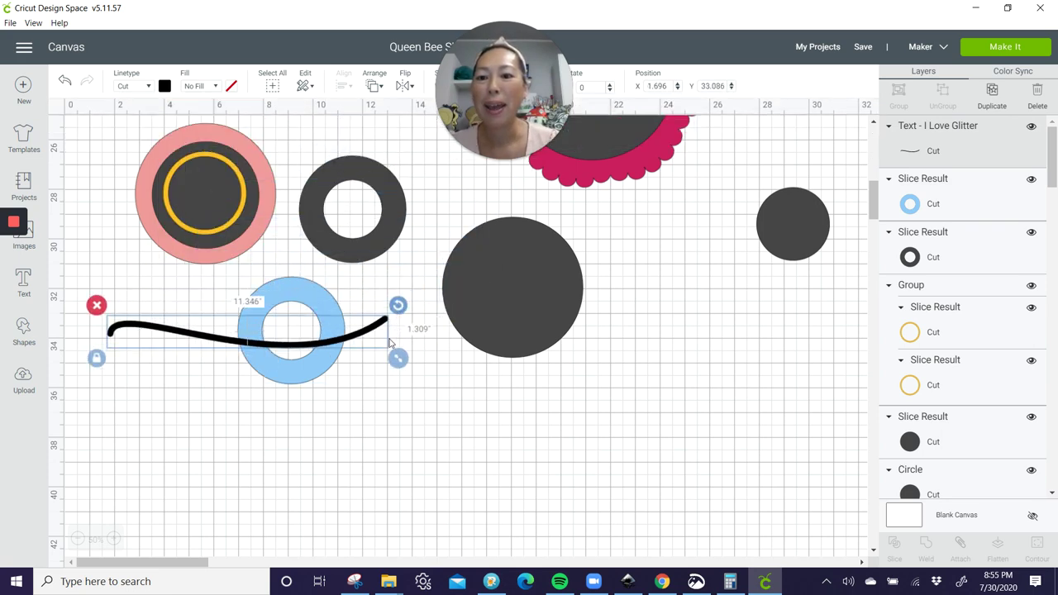
{"action": "left_click_drag", "start_coordinate": [397, 305], "coordinate": [236, 364]}
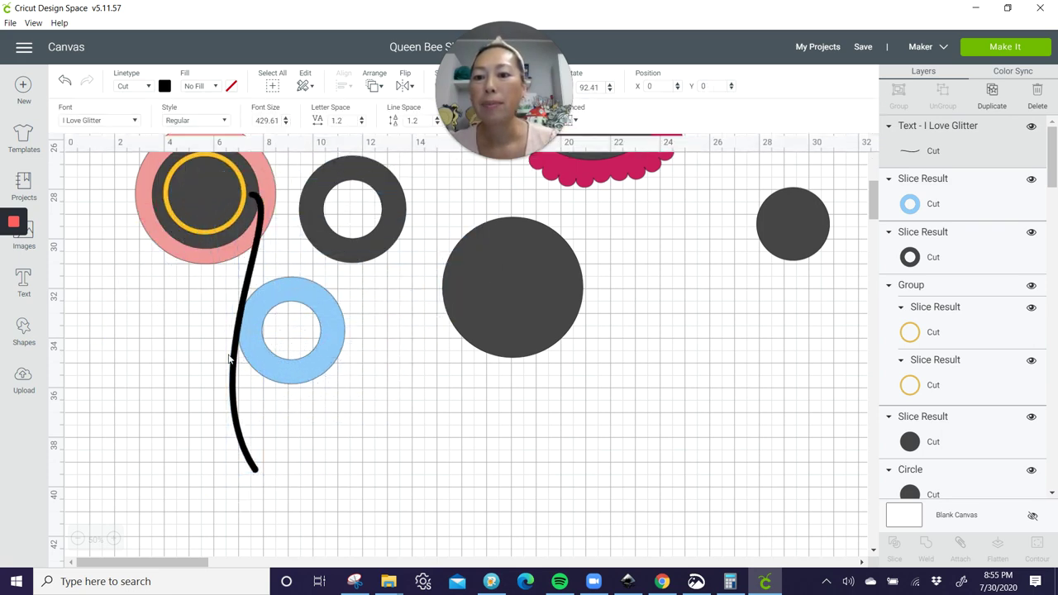
{"action": "left_click", "coordinate": [231, 372]}
{"action": "left_click", "coordinate": [234, 360]}
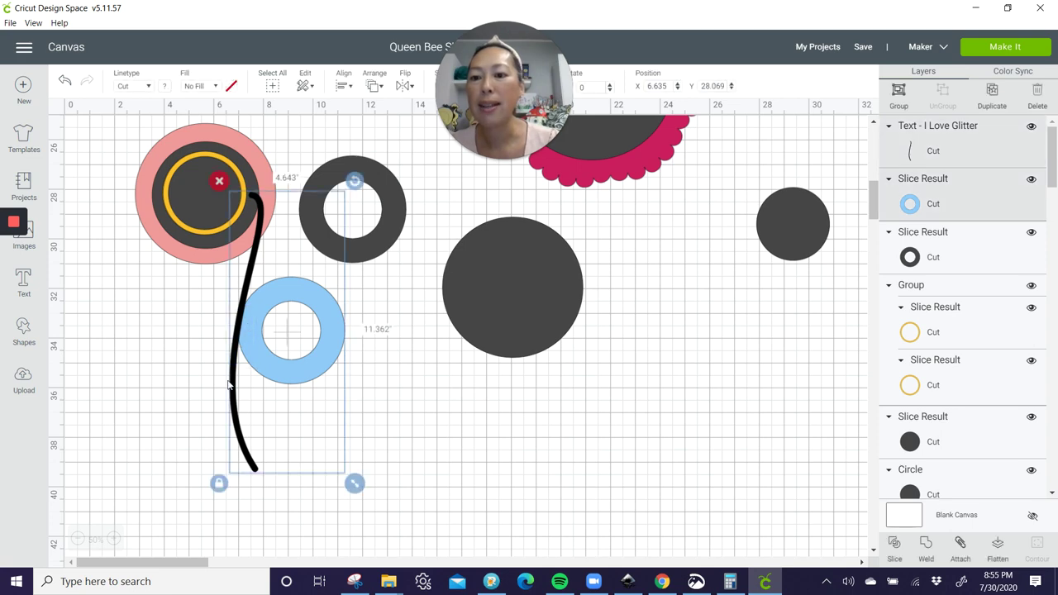
{"action": "left_click", "coordinate": [229, 389]}
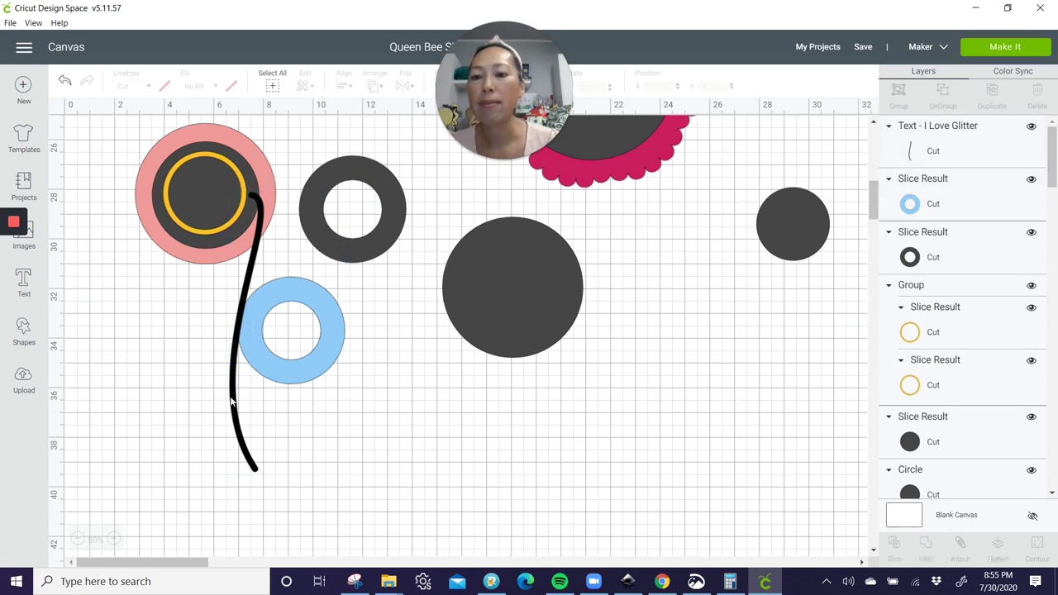
{"action": "left_click", "coordinate": [234, 402]}
{"action": "left_click_drag", "start_coordinate": [233, 402], "coordinate": [201, 420]}
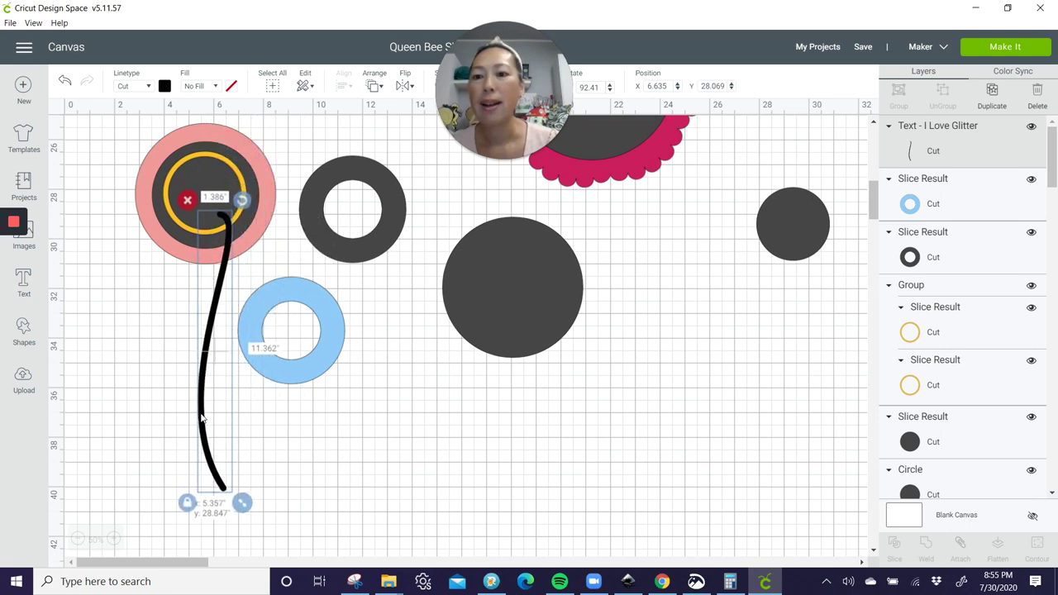
{"action": "left_click_drag", "start_coordinate": [221, 366], "coordinate": [213, 374]}
Unlock the swash's proportions, turn it to about 90.3 degrees and reshape it to about 1.74 by 7.02 inches.
{"action": "left_click", "coordinate": [187, 503]}
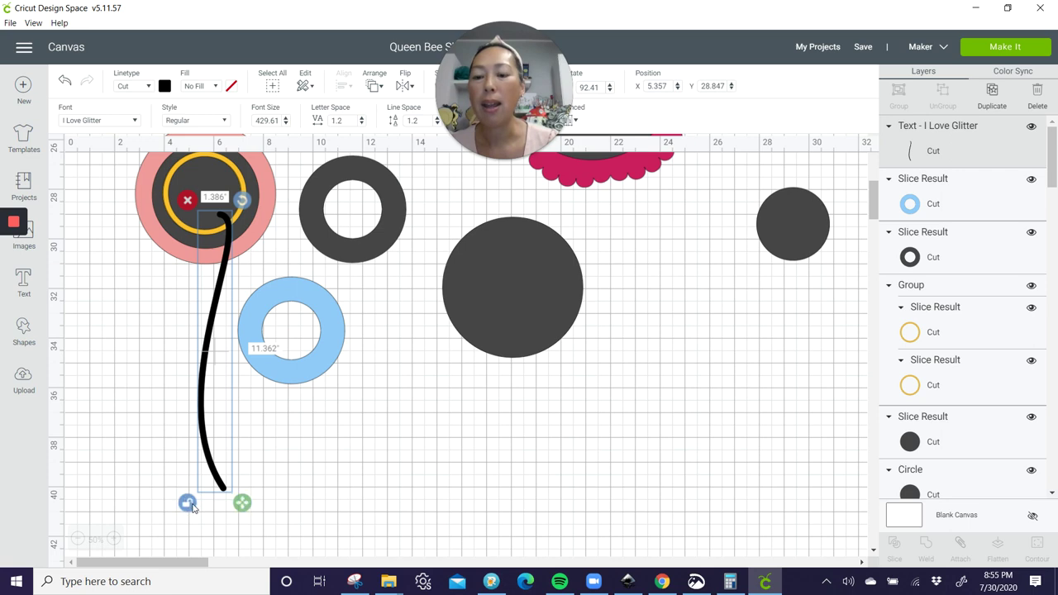
{"action": "mouse_move", "coordinate": [244, 201]}
{"action": "left_mouse_down"}
{"action": "mouse_move", "coordinate": [265, 207]}
{"action": "mouse_move", "coordinate": [240, 204]}
{"action": "left_mouse_up"}
{"action": "left_click", "coordinate": [230, 536]}
{"action": "left_click", "coordinate": [228, 486]}
{"action": "left_click_drag", "start_coordinate": [240, 501], "coordinate": [261, 398]}
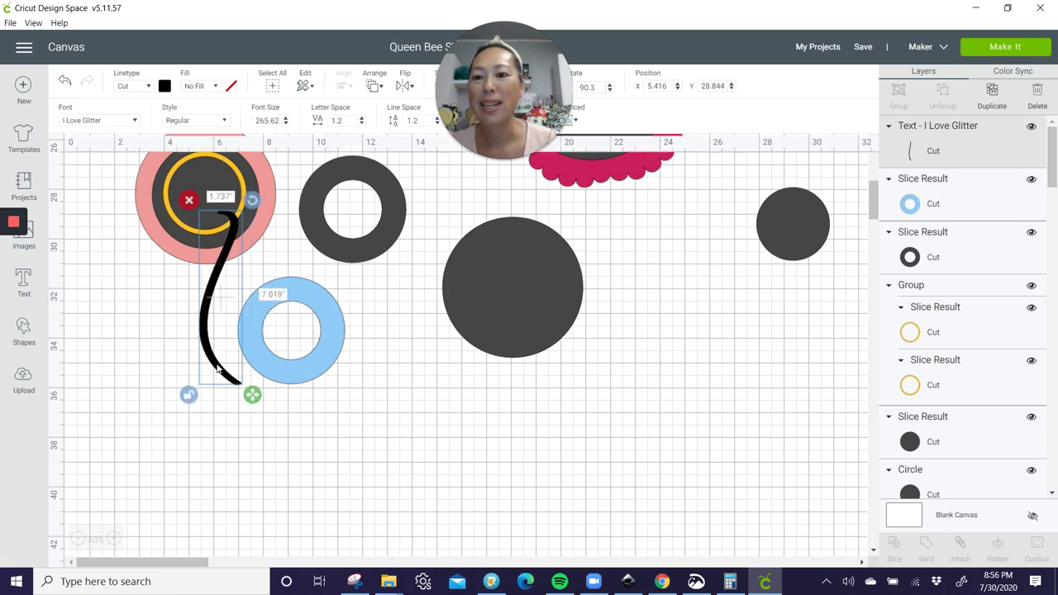
Place the swash's lower curve over the blue ring's left side and tilt it to about 105.6 degrees.
{"action": "left_click_drag", "start_coordinate": [217, 369], "coordinate": [258, 356]}
{"action": "left_click_drag", "start_coordinate": [291, 183], "coordinate": [311, 195]}
{"action": "left_click_drag", "start_coordinate": [261, 263], "coordinate": [273, 257]}
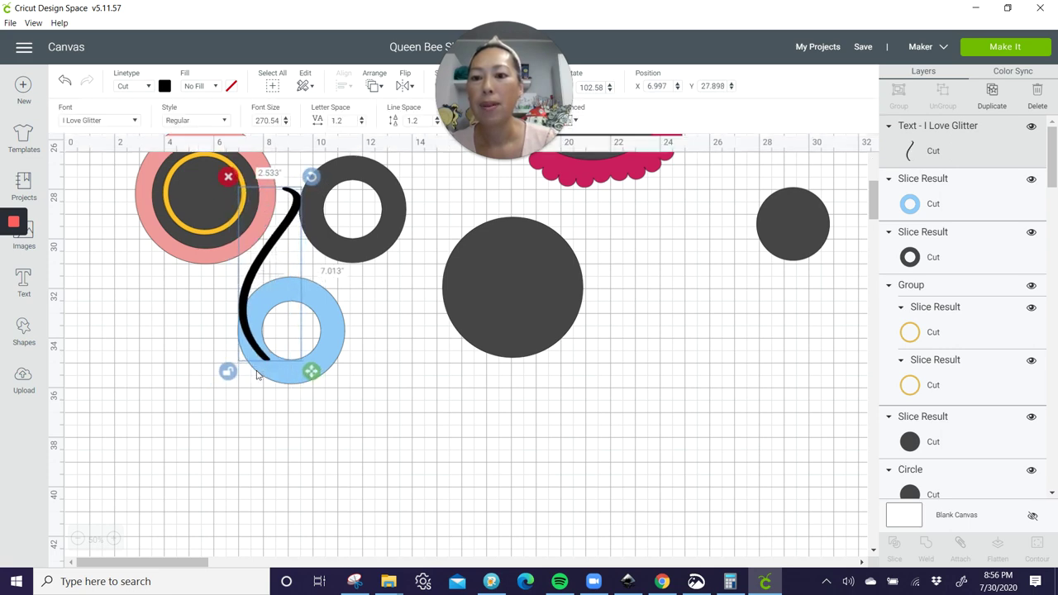
{"action": "mouse_move", "coordinate": [310, 176]}
{"action": "left_mouse_down"}
{"action": "mouse_move", "coordinate": [328, 185]}
{"action": "mouse_move", "coordinate": [316, 185]}
{"action": "left_mouse_up"}
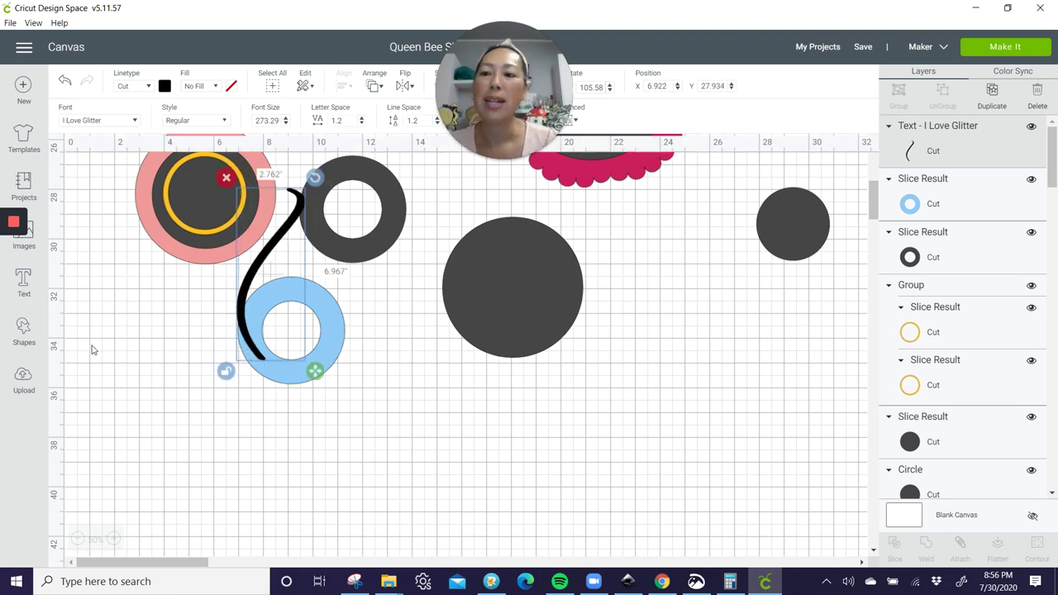
Add a square of about 3.11 inches and place it over the lower end of the swash.
{"action": "left_click", "coordinate": [784, 201]}
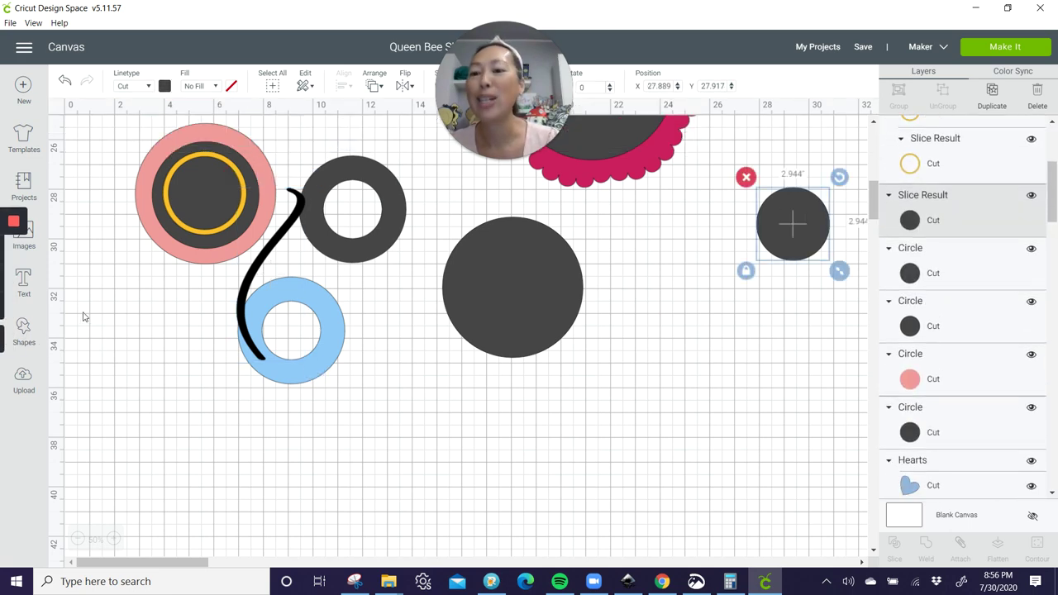
{"action": "left_click", "coordinate": [35, 348]}
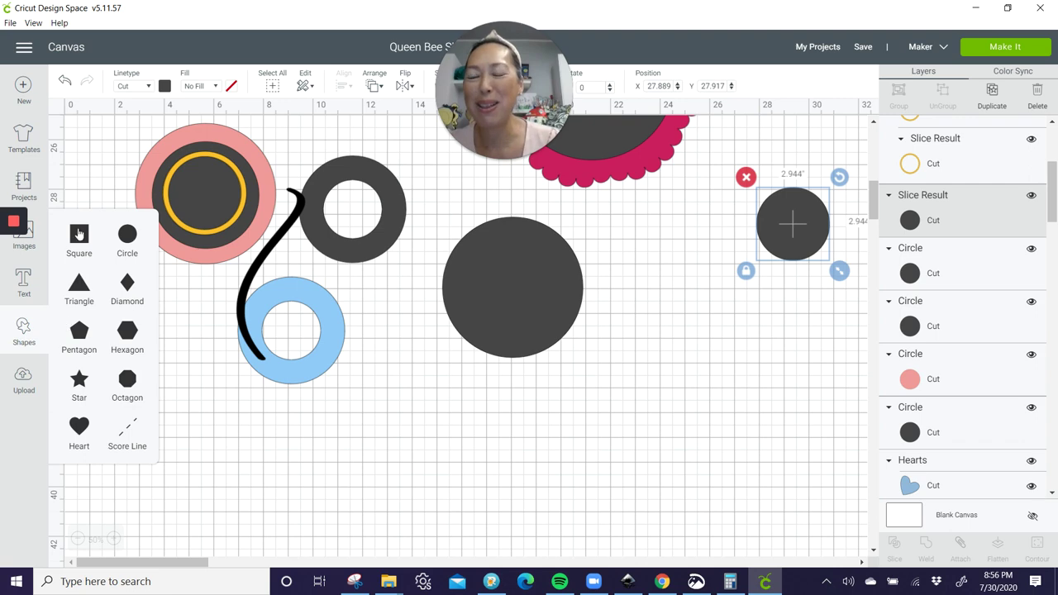
{"action": "left_click", "coordinate": [78, 234]}
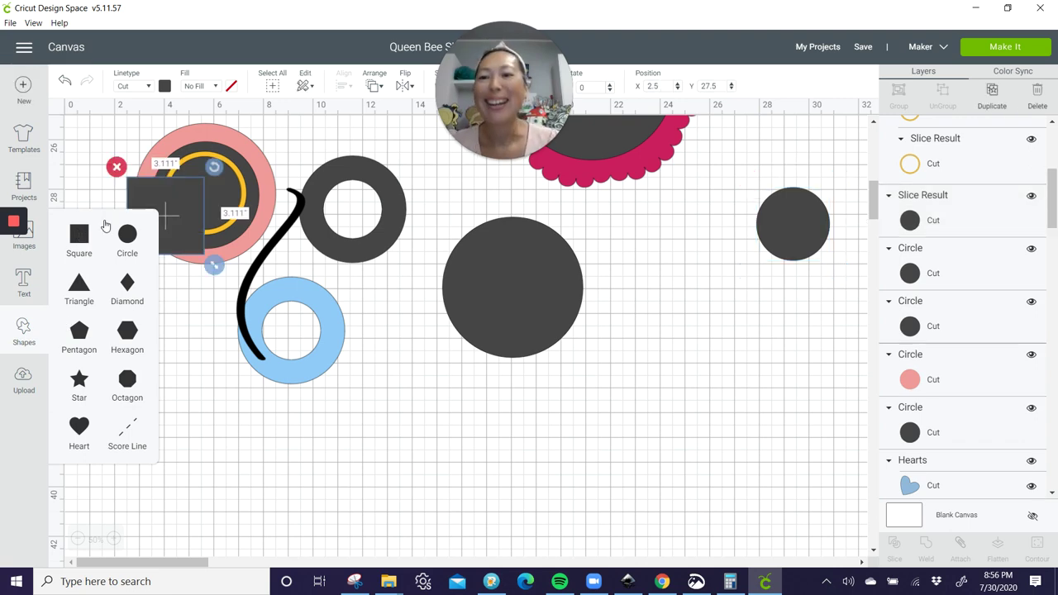
{"action": "left_click_drag", "start_coordinate": [194, 197], "coordinate": [277, 354]}
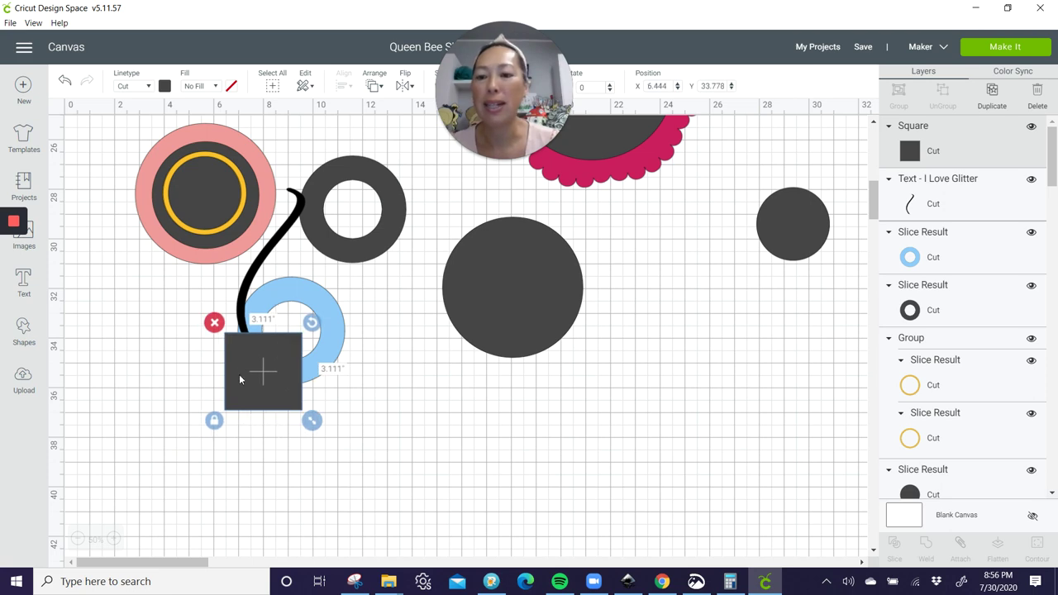
Slice the swash with the square and move the small cut-out curve to the empty area below the large circle.
{"action": "left_click", "coordinate": [287, 234], "text": "shift"}
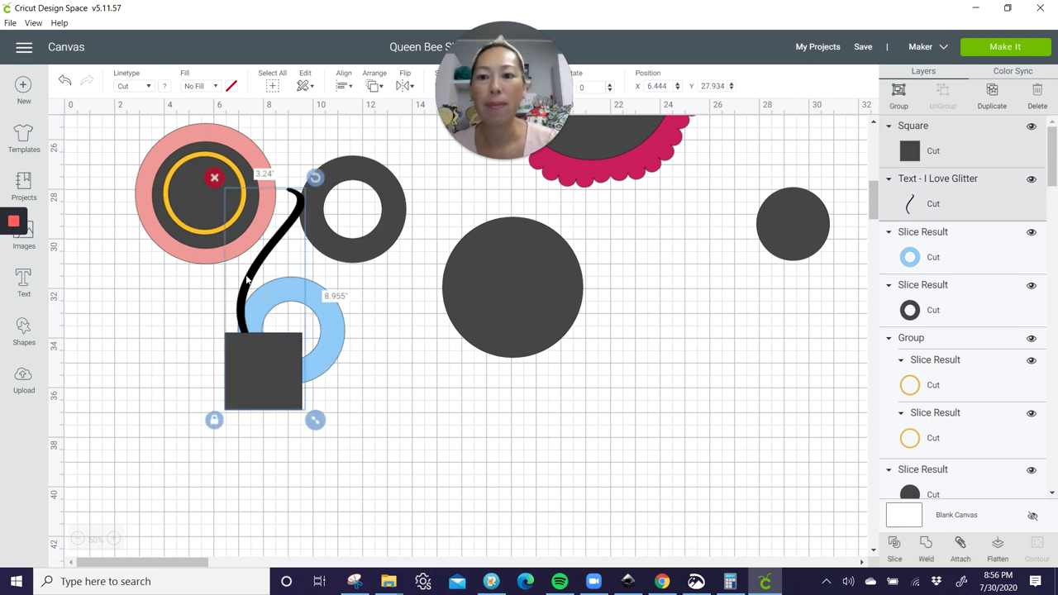
{"action": "left_click", "coordinate": [893, 548]}
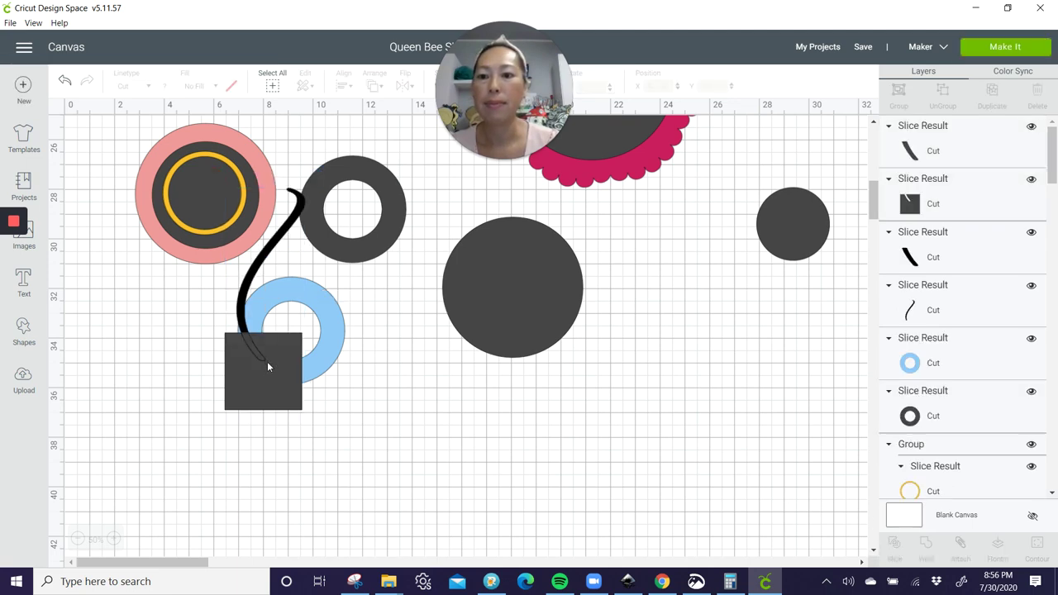
{"action": "left_click_drag", "start_coordinate": [267, 361], "coordinate": [428, 420]}
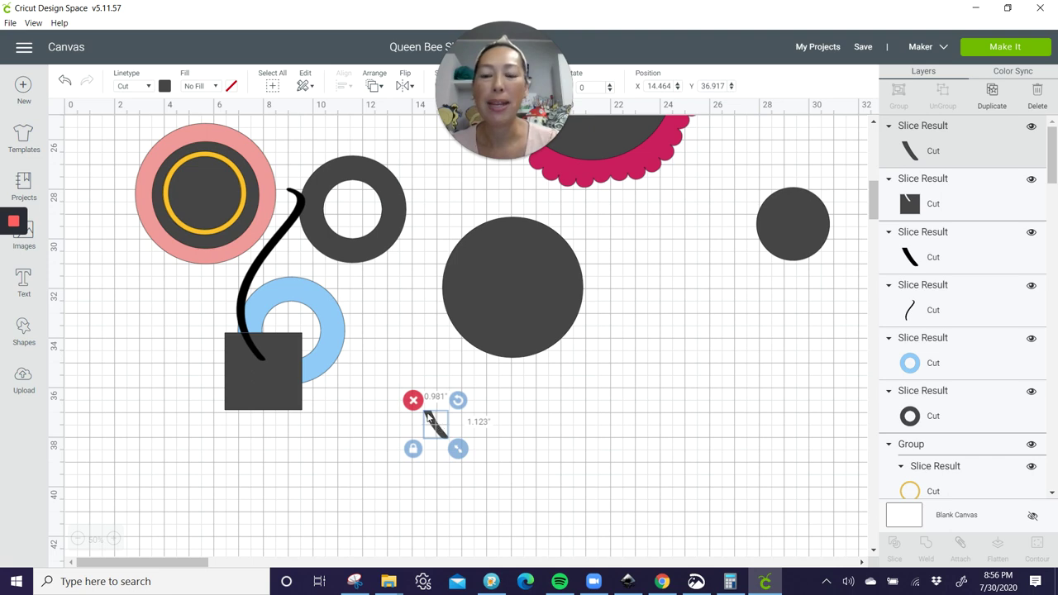
Delete the sliced square, the long upper part of the swash and the black leftover piece on the blue ring.
{"action": "left_click", "coordinate": [248, 353]}
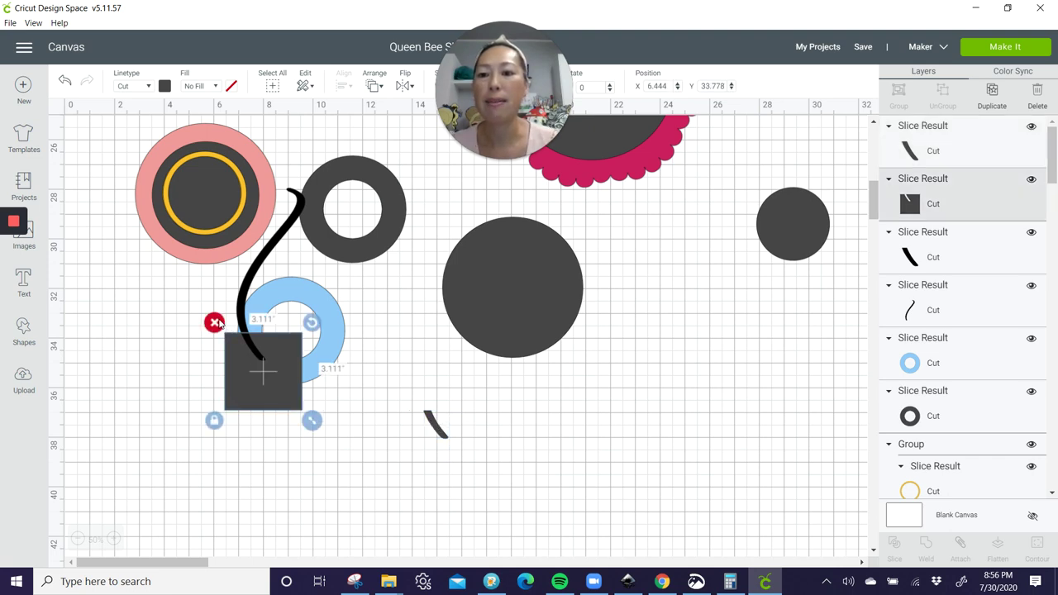
{"action": "key", "text": "Delete"}
{"action": "left_click", "coordinate": [246, 277]}
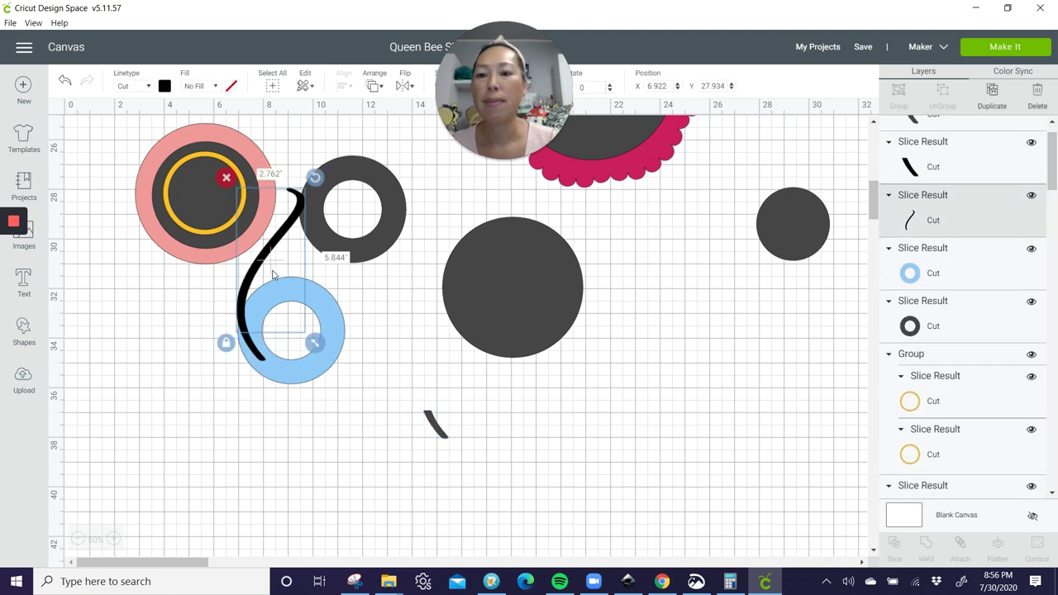
{"action": "left_click", "coordinate": [226, 179]}
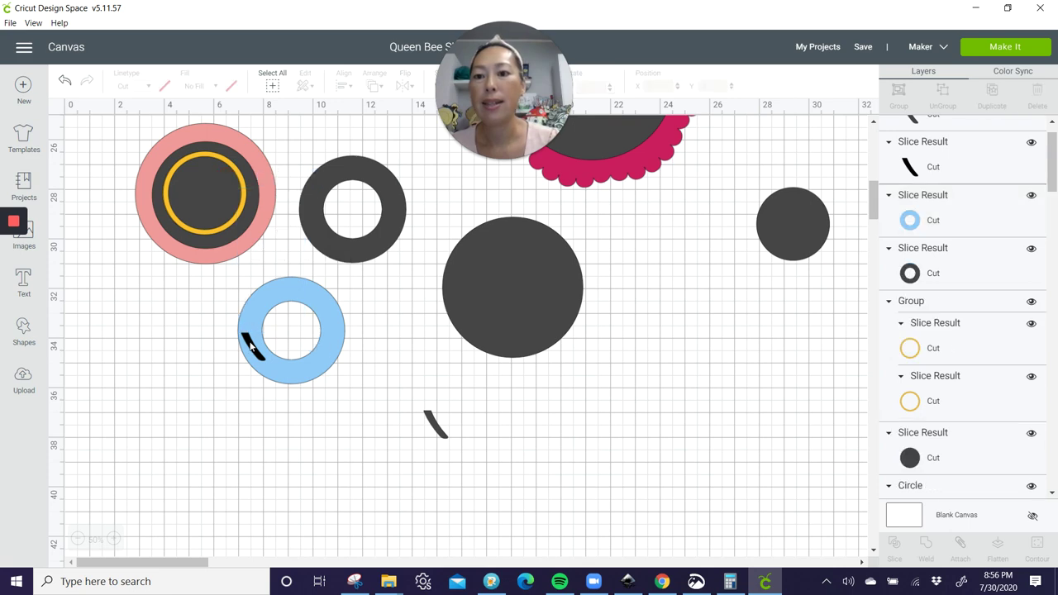
{"action": "left_click", "coordinate": [248, 343]}
{"action": "left_click", "coordinate": [231, 324]}
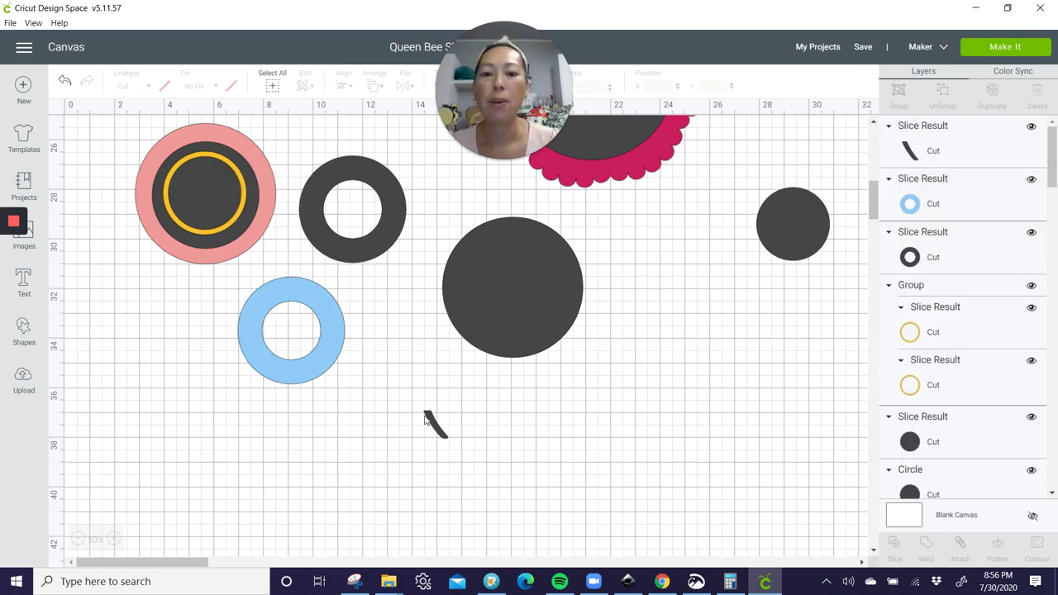
Duplicate the small curved piece below the large circle and flip the copy vertically.
{"action": "left_click", "coordinate": [426, 421]}
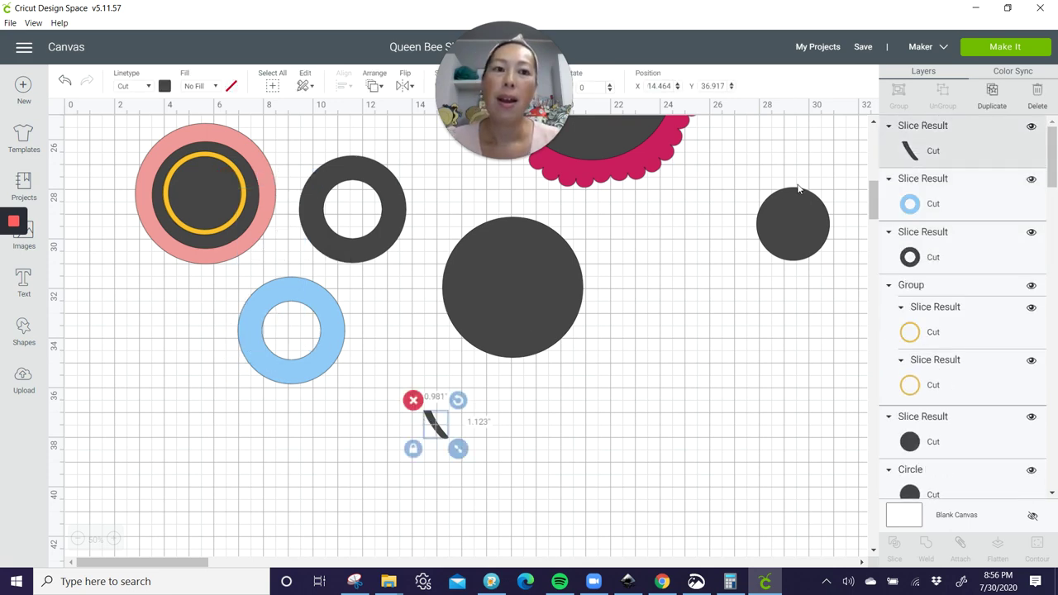
{"action": "left_click", "coordinate": [996, 106]}
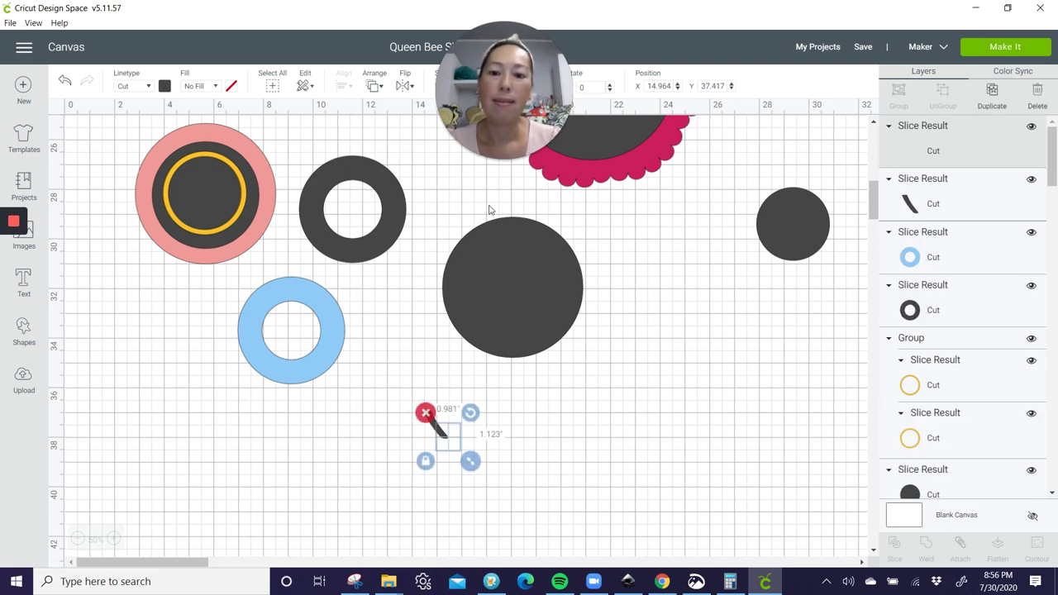
{"action": "left_click", "coordinate": [406, 89]}
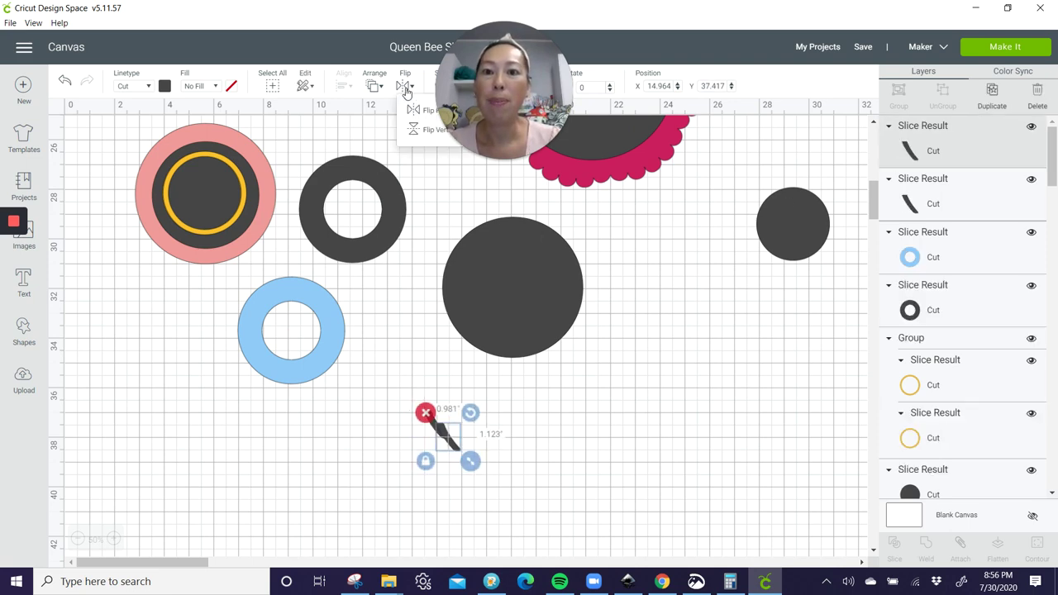
{"action": "left_click", "coordinate": [418, 129]}
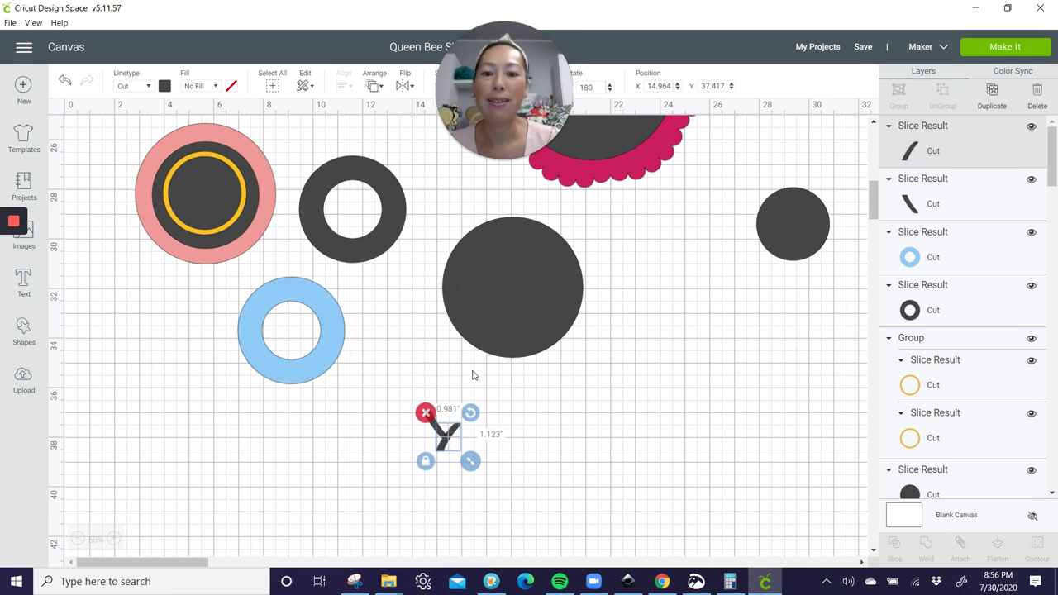
Join the flipped copy to the upper end of the original curve and weld both into one arc.
{"action": "mouse_move", "coordinate": [459, 434]}
{"action": "left_mouse_down"}
{"action": "mouse_move", "coordinate": [435, 393]}
{"action": "mouse_move", "coordinate": [439, 365]}
{"action": "mouse_move", "coordinate": [410, 412]}
{"action": "mouse_move", "coordinate": [457, 452]}
{"action": "left_mouse_up"}
{"action": "left_click", "coordinate": [381, 477]}
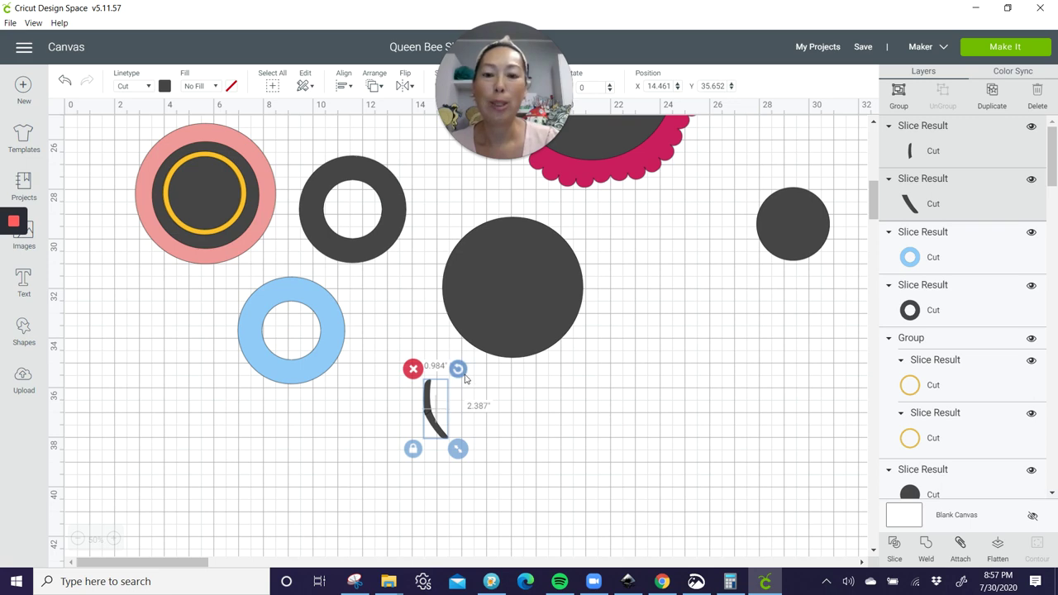
{"action": "left_click", "coordinate": [926, 546]}
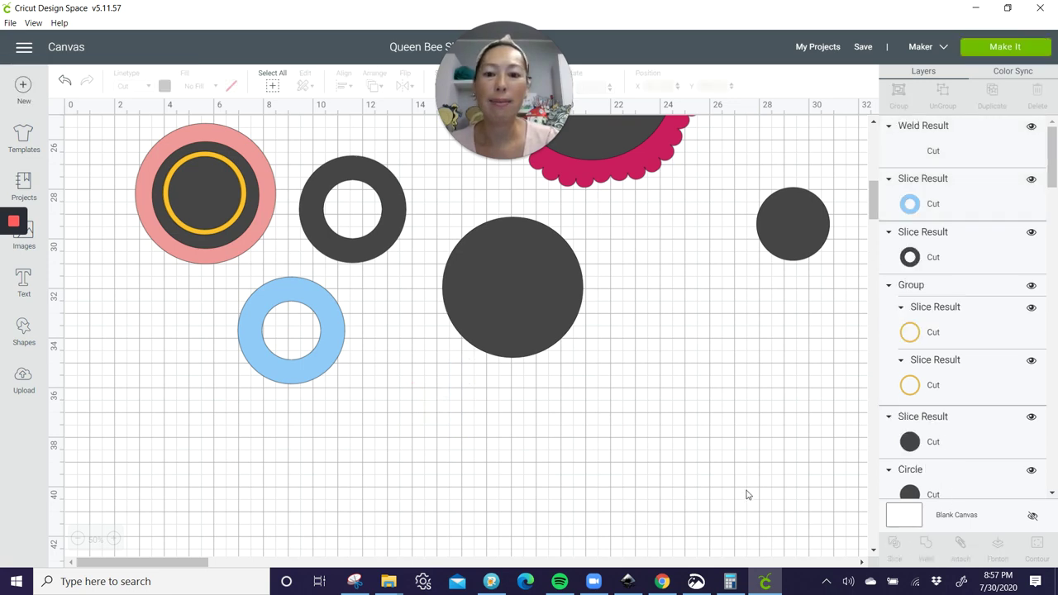
Place the welded arc on the left band of the blue ring and rotate it to about 20.31 degrees.
{"action": "left_click_drag", "start_coordinate": [436, 424], "coordinate": [250, 347]}
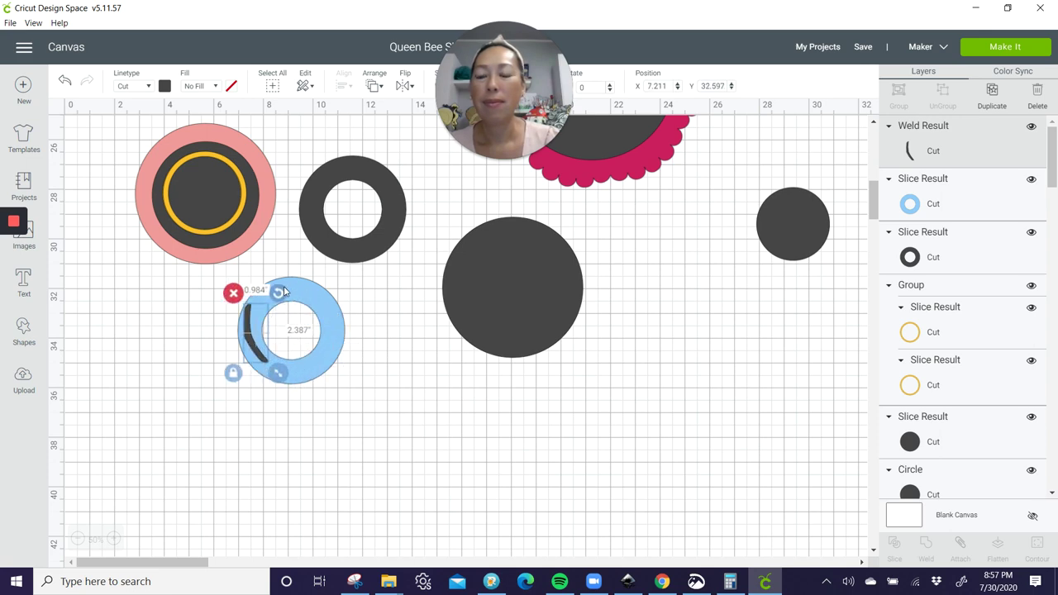
{"action": "mouse_move", "coordinate": [278, 292]}
{"action": "left_mouse_down"}
{"action": "mouse_move", "coordinate": [298, 307]}
{"action": "mouse_move", "coordinate": [281, 294]}
{"action": "left_mouse_up"}
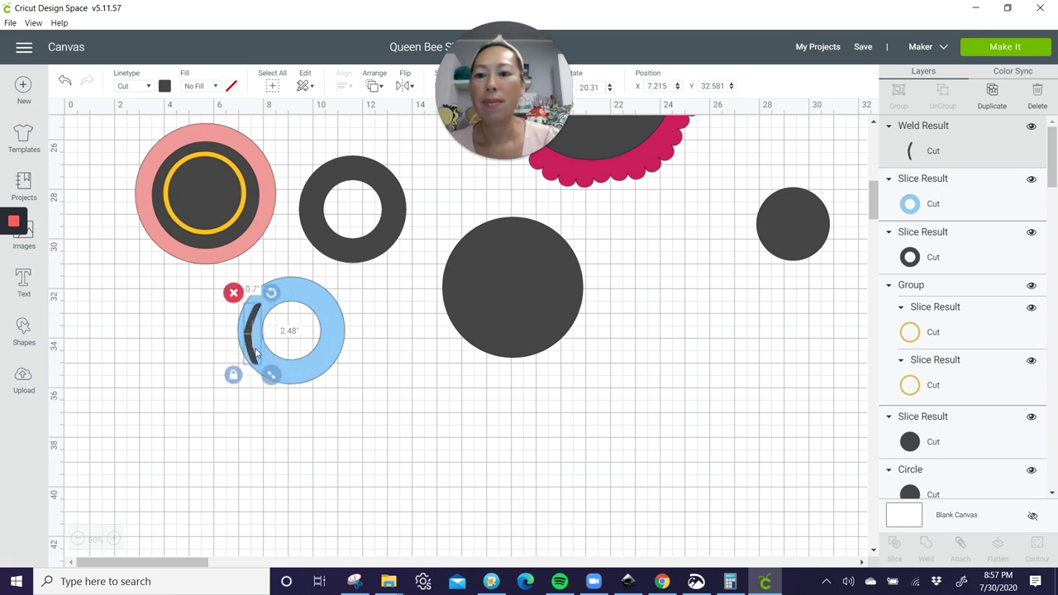
{"action": "left_click_drag", "start_coordinate": [253, 357], "coordinate": [303, 392]}
Slice the arc out of the blue ring and delete the two cut-out arc pieces.
{"action": "left_click", "coordinate": [220, 397]}
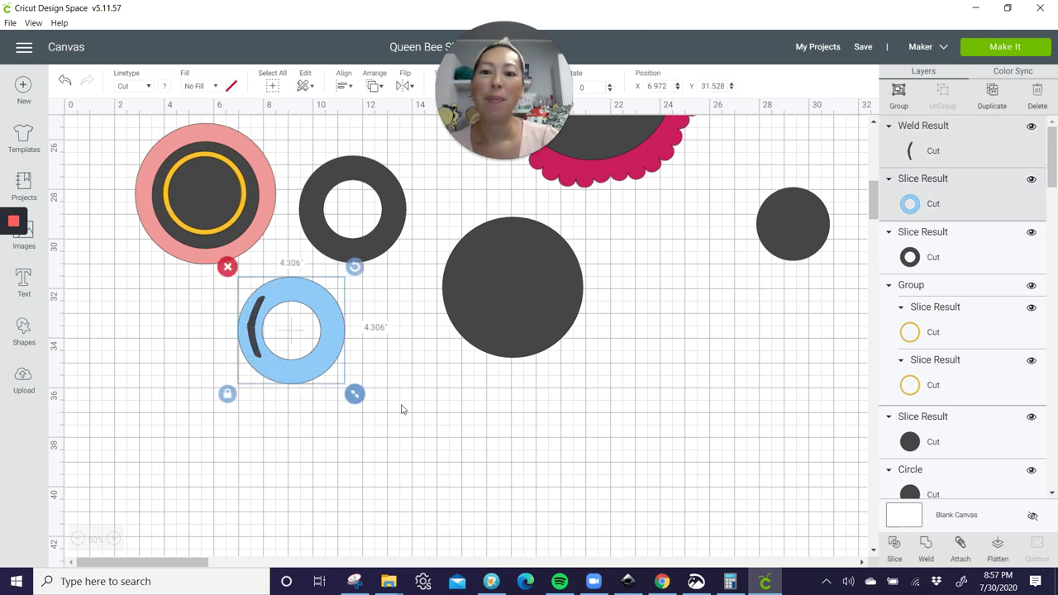
{"action": "left_click", "coordinate": [894, 550]}
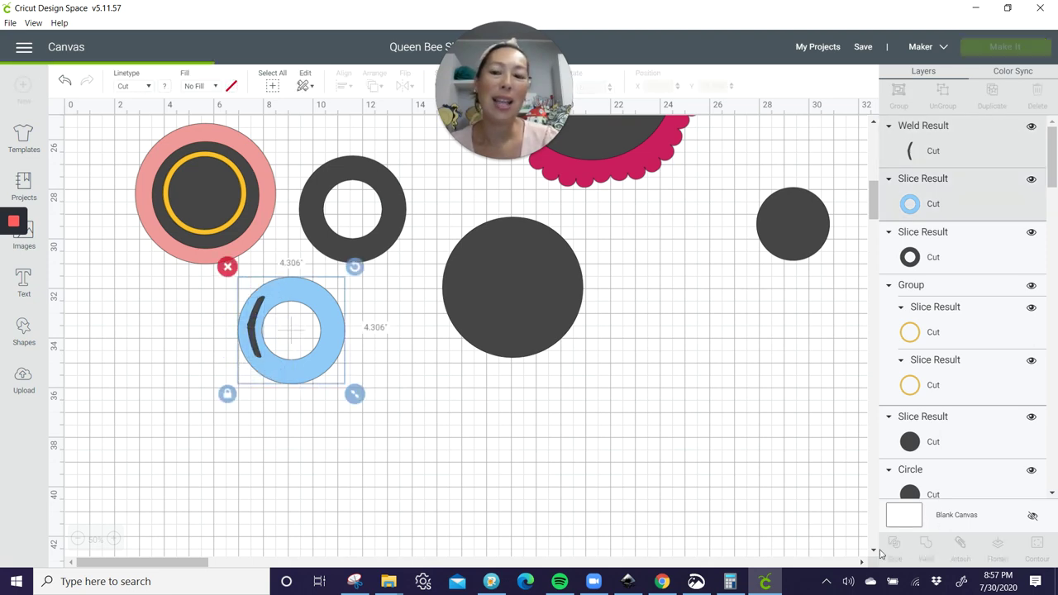
{"action": "left_click_drag", "start_coordinate": [254, 329], "coordinate": [211, 400]}
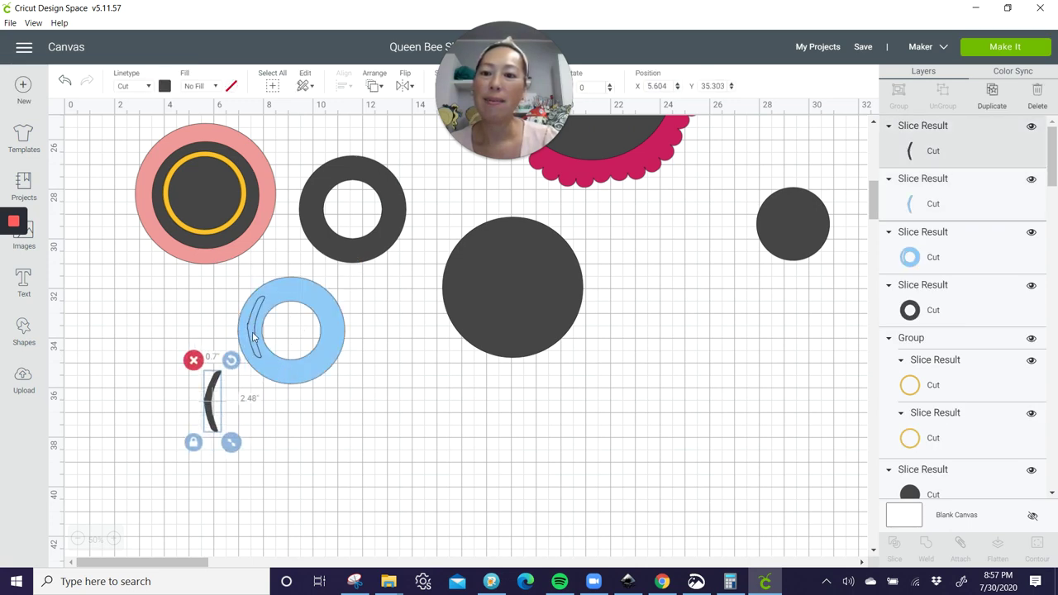
{"action": "left_click_drag", "start_coordinate": [260, 300], "coordinate": [195, 376]}
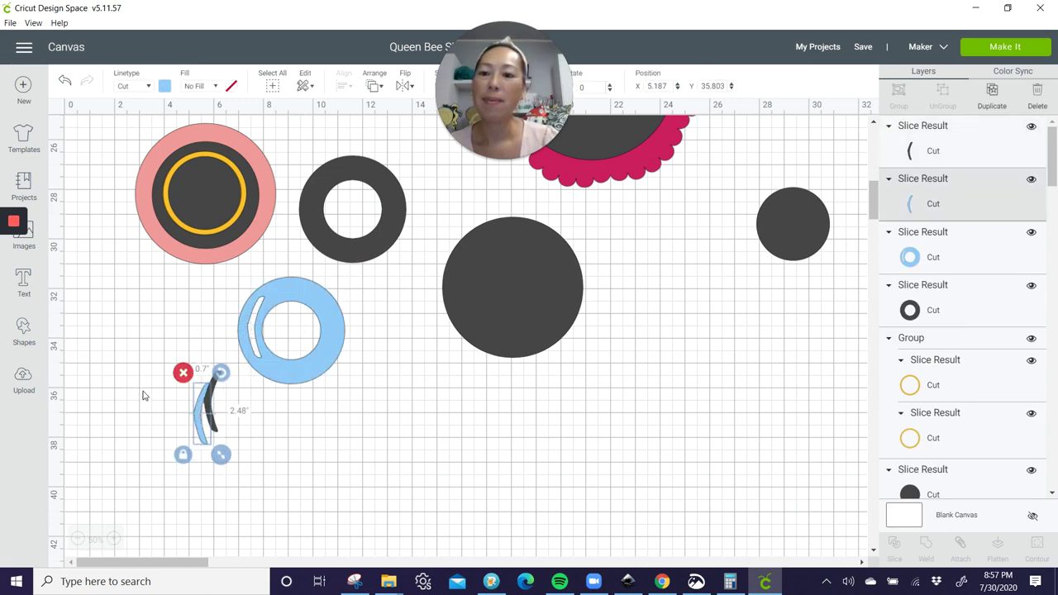
{"action": "left_click_drag", "start_coordinate": [142, 400], "coordinate": [232, 430]}
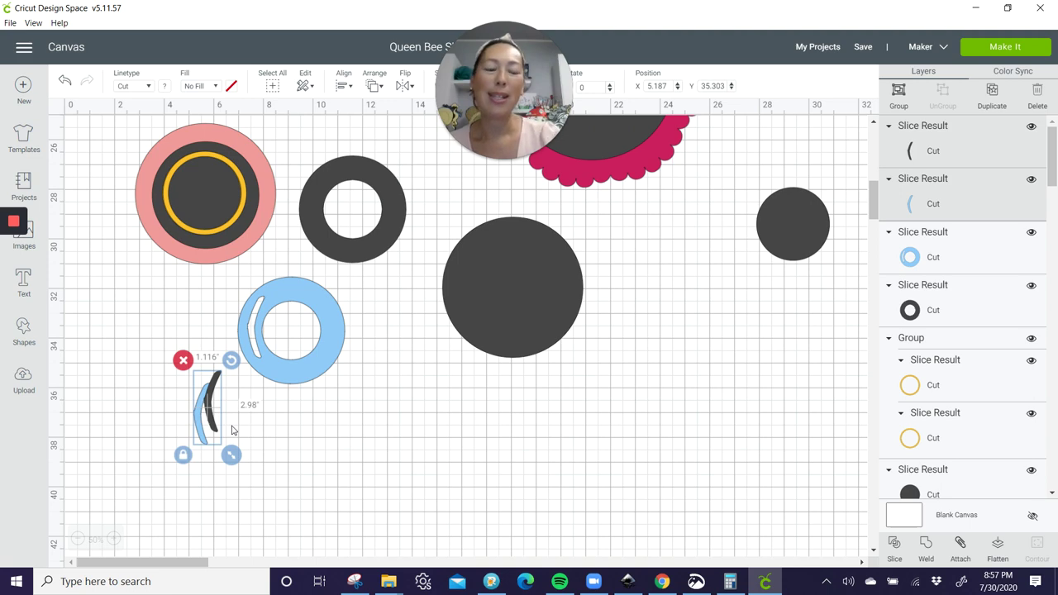
{"action": "key", "text": "Delete"}
Stack the black ring and the slotted blue ring on the centre of the pink circle, with the blue ring on top.
{"action": "scroll", "coordinate": [229, 426], "scroll_direction": "up", "scroll_amount": 5}
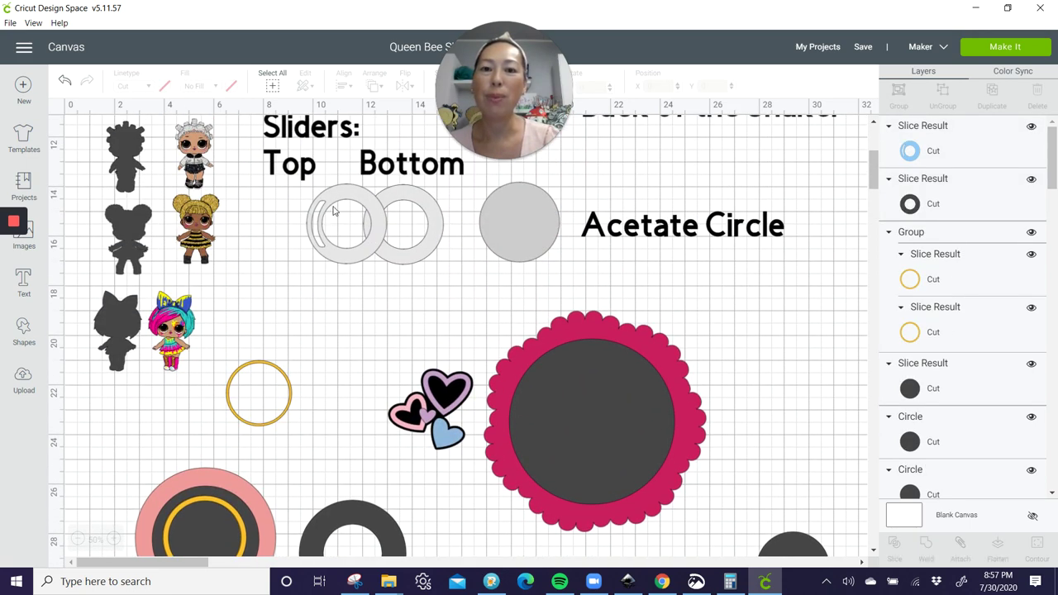
{"action": "scroll", "coordinate": [320, 327], "scroll_direction": "down", "scroll_amount": 5}
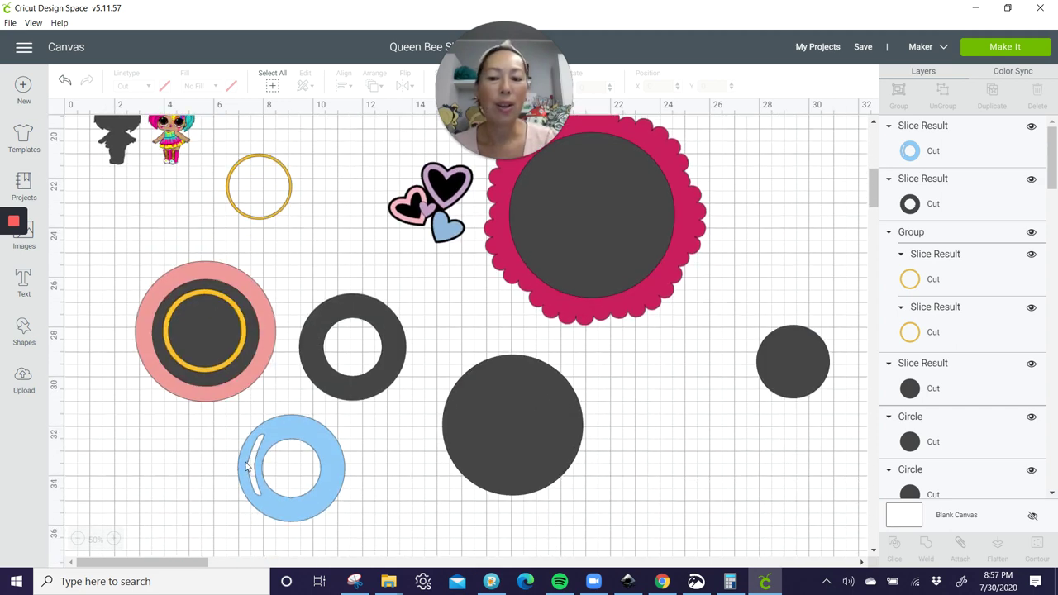
{"action": "left_click", "coordinate": [300, 438]}
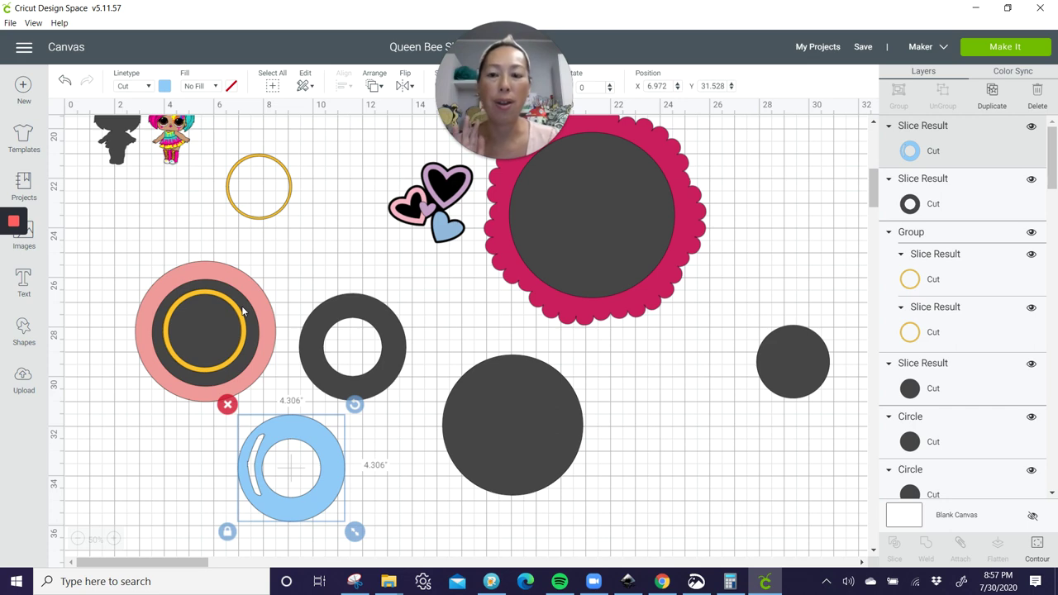
{"action": "left_click_drag", "start_coordinate": [303, 430], "coordinate": [210, 303]}
{"action": "left_click", "coordinate": [353, 256]}
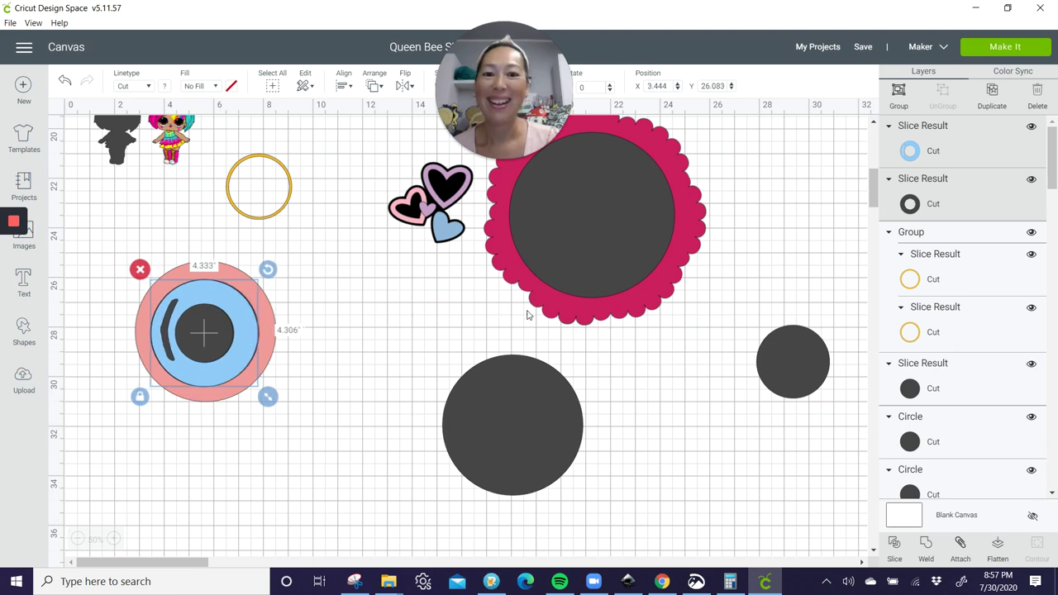
Move the doily behind the stacked rings, leaving the large dark circle beside the hearts, and adjust the pink circle's position within the stack.
{"action": "left_click_drag", "start_coordinate": [527, 315], "coordinate": [119, 446]}
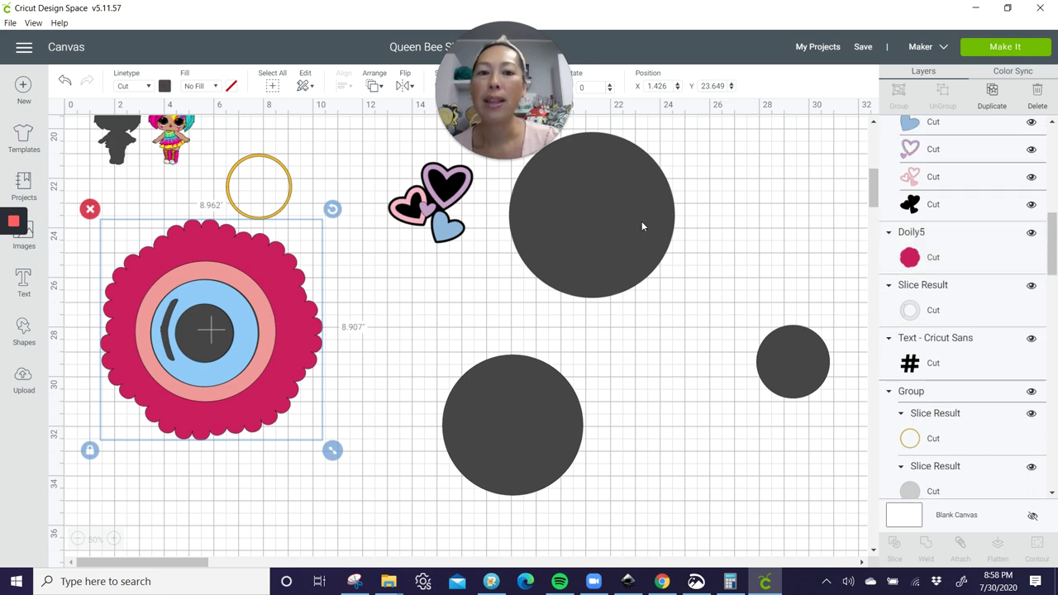
{"action": "left_click", "coordinate": [600, 243]}
{"action": "left_click_drag", "start_coordinate": [600, 243], "coordinate": [505, 263]}
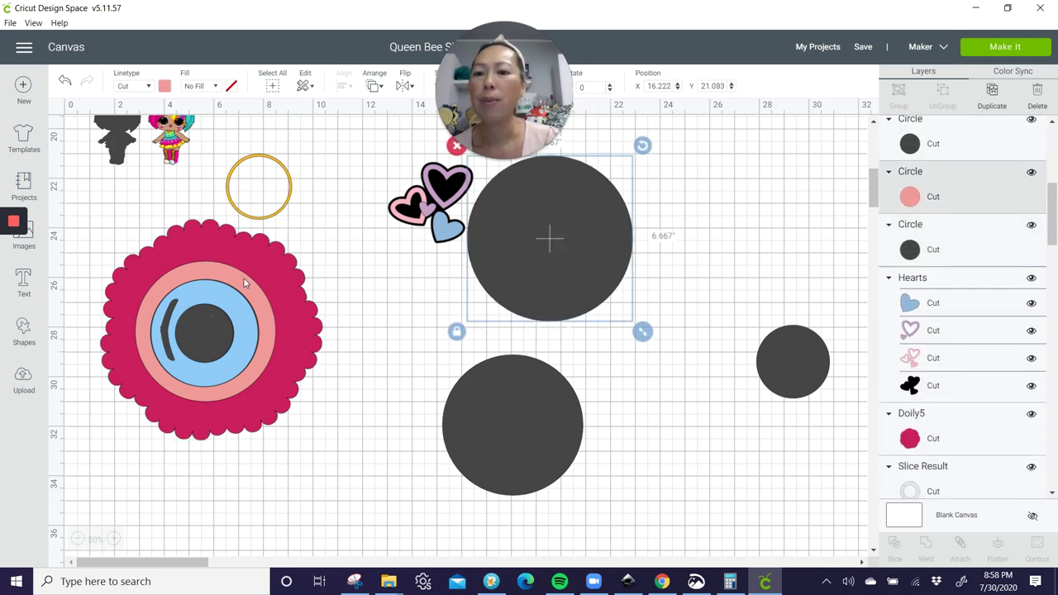
{"action": "left_click_drag", "start_coordinate": [244, 281], "coordinate": [252, 302]}
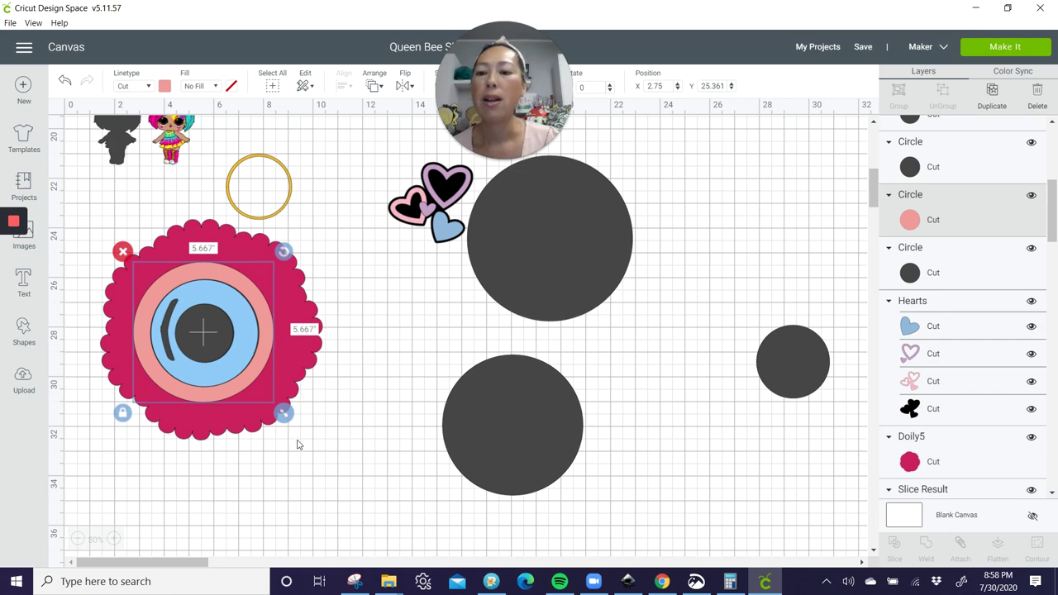
Resize the doily to about 6.96 inches wide and centre-align it with the pink circle and the stacked rings.
{"action": "left_click", "coordinate": [325, 407]}
{"action": "left_click", "coordinate": [303, 341]}
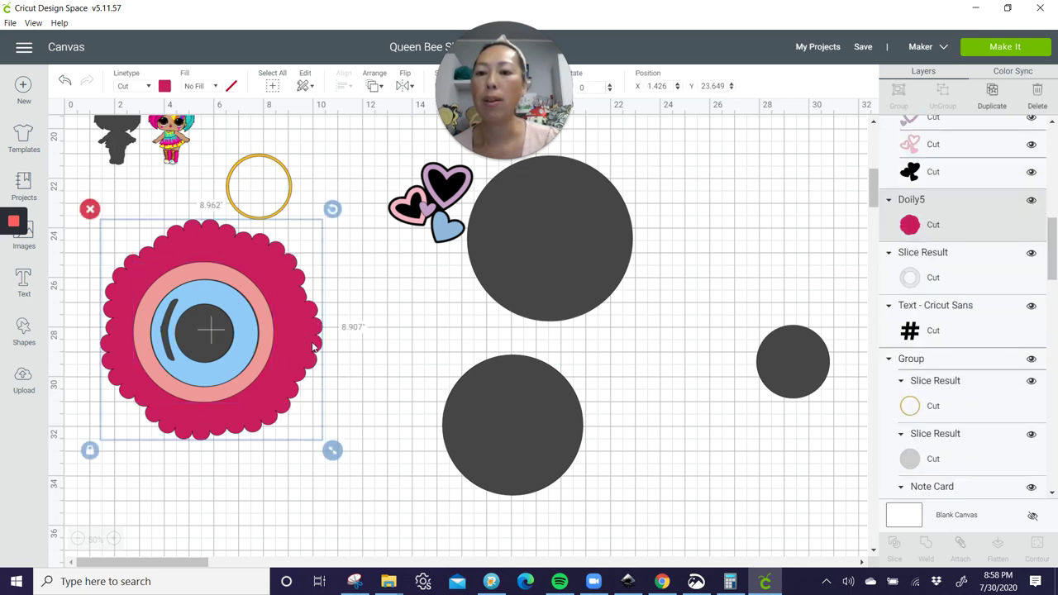
{"action": "left_click_drag", "start_coordinate": [319, 443], "coordinate": [283, 406]}
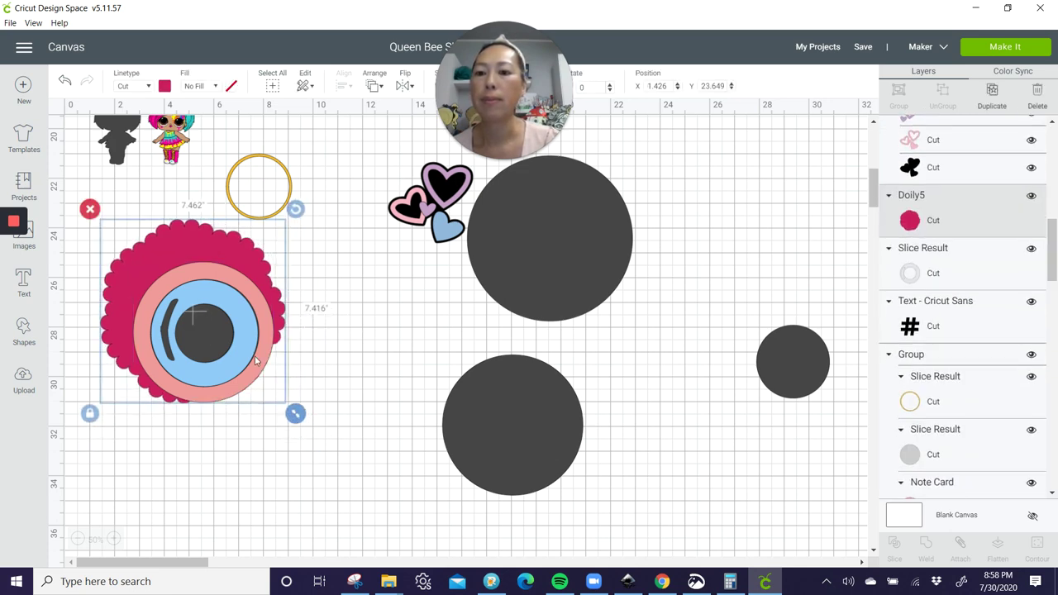
{"action": "left_click_drag", "start_coordinate": [220, 257], "coordinate": [222, 263]}
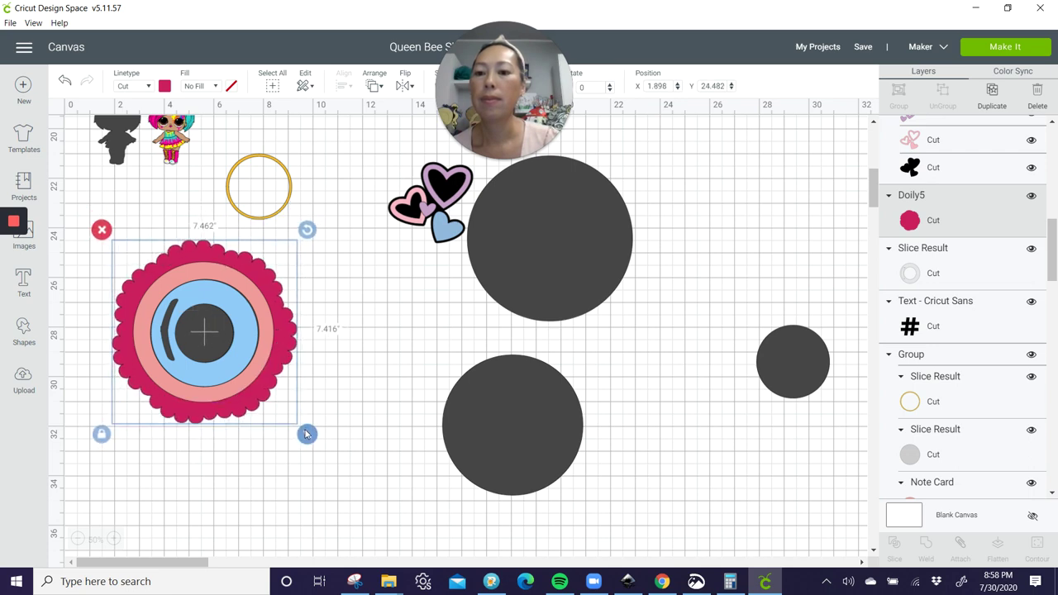
{"action": "left_click_drag", "start_coordinate": [304, 429], "coordinate": [156, 293]}
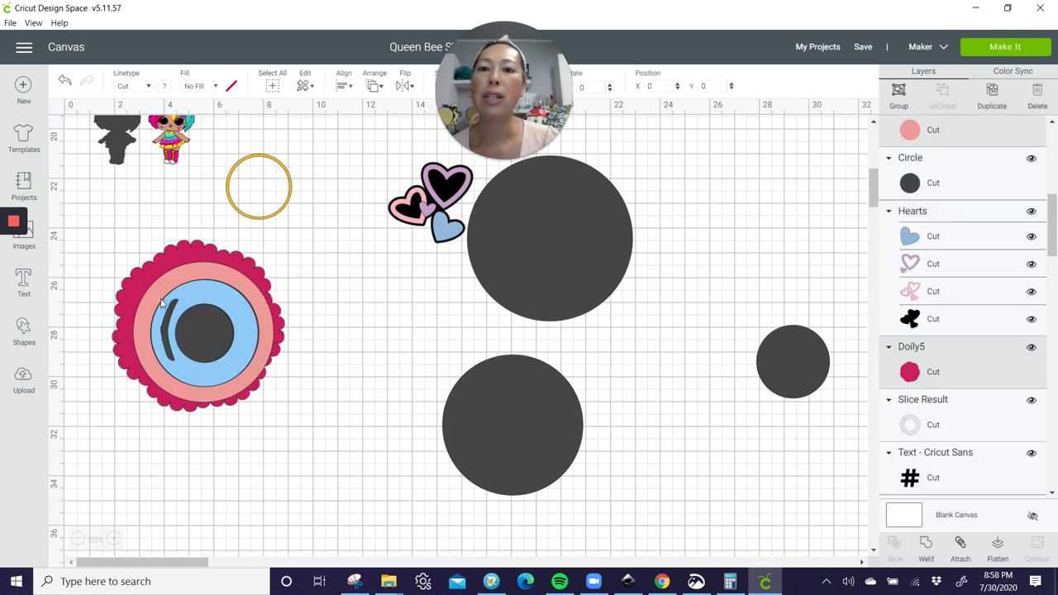
{"action": "left_click", "coordinate": [343, 85]}
{"action": "left_click", "coordinate": [361, 242]}
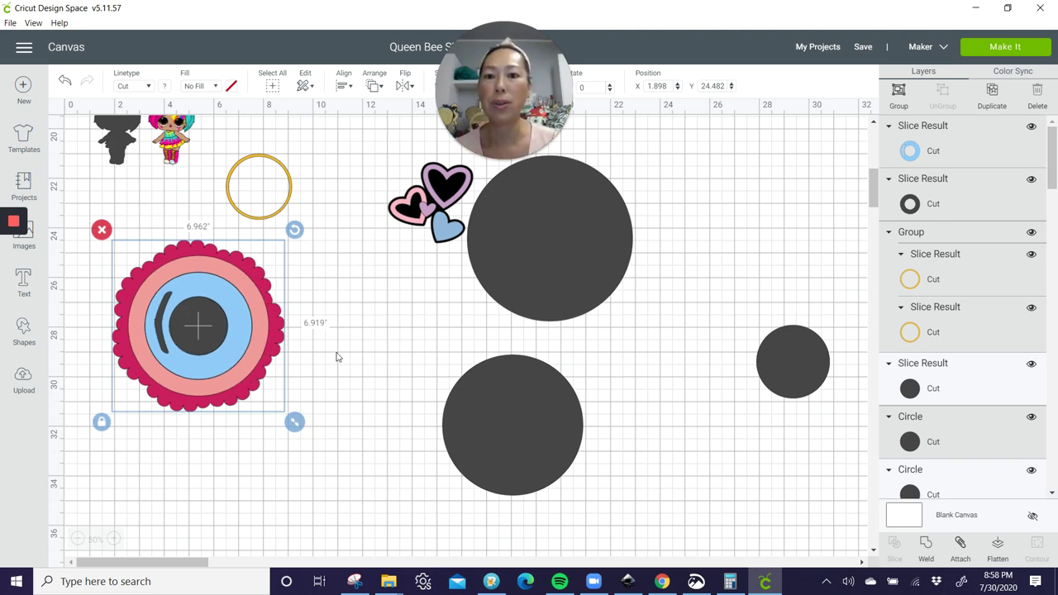
Bring the hearts group to the front, then shrink it and place it over the curved slot of the blue ring.
{"action": "scroll", "coordinate": [336, 356], "scroll_direction": "up", "scroll_amount": 2}
{"action": "left_click_drag", "start_coordinate": [408, 296], "coordinate": [295, 352]}
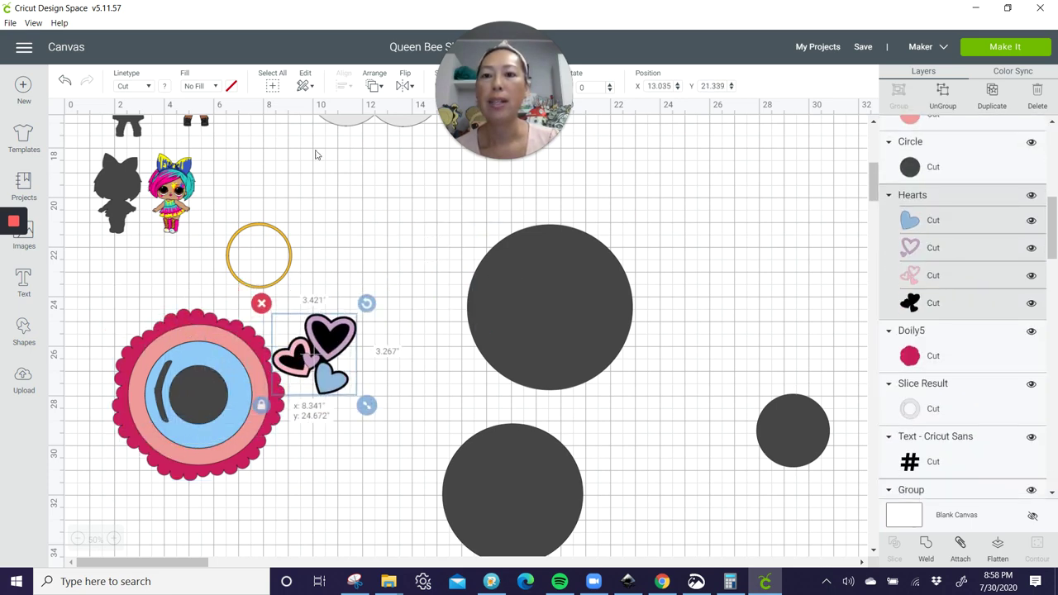
{"action": "left_click", "coordinate": [376, 86]}
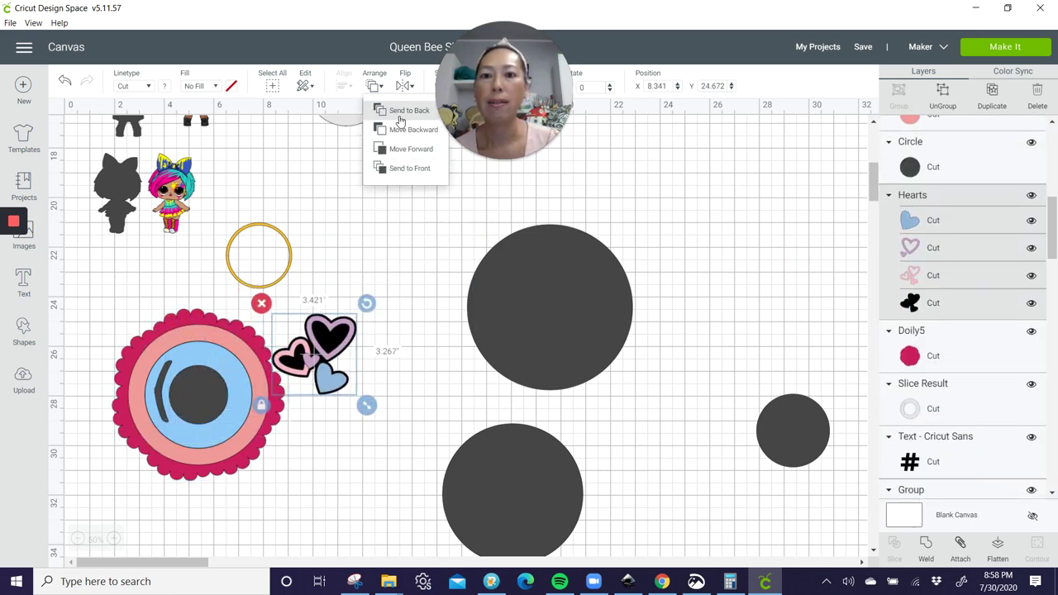
{"action": "left_click", "coordinate": [401, 168]}
{"action": "left_click_drag", "start_coordinate": [325, 369], "coordinate": [163, 407]}
{"action": "left_click", "coordinate": [305, 390]}
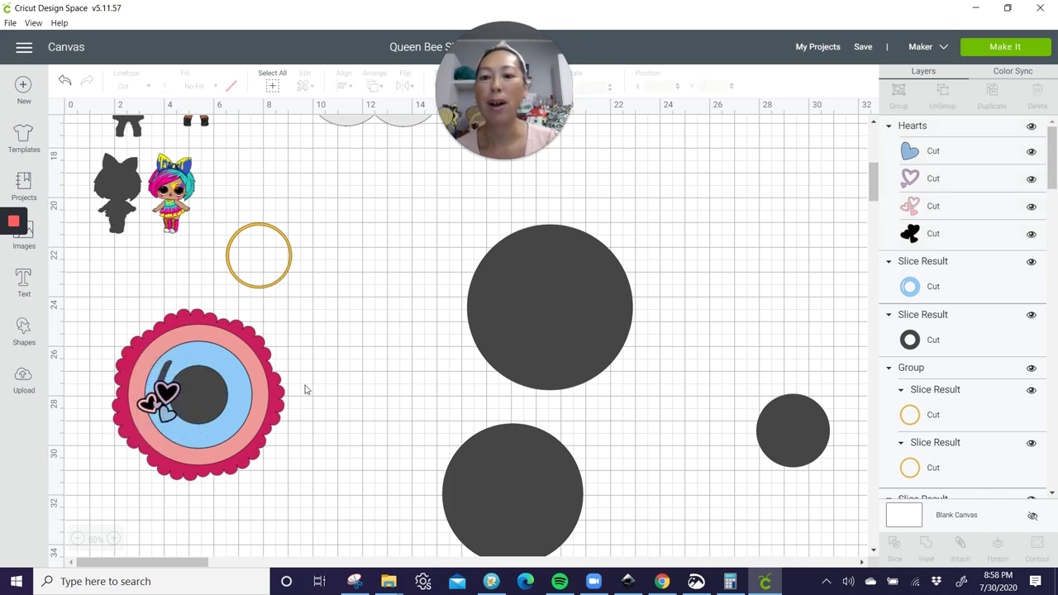
Switch to FontLab Pad and load Haniberryku Alternate from the recent font file Haniberryku-4511716.zip for the name preview.
{"action": "scroll", "coordinate": [346, 341], "scroll_direction": "up", "scroll_amount": 5}
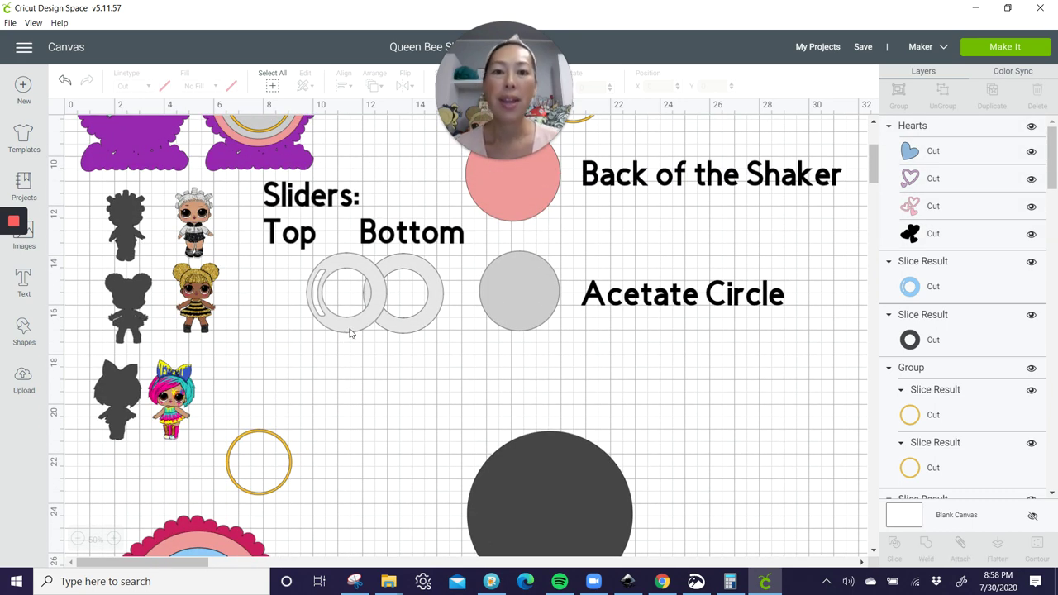
{"action": "left_click", "coordinate": [491, 581]}
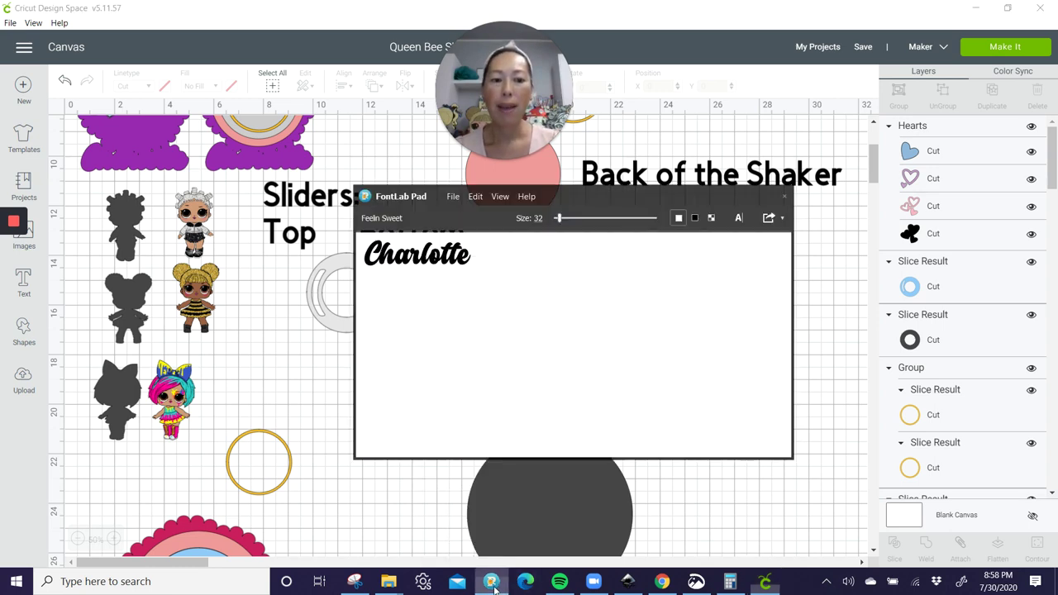
{"action": "left_click", "coordinate": [477, 267]}
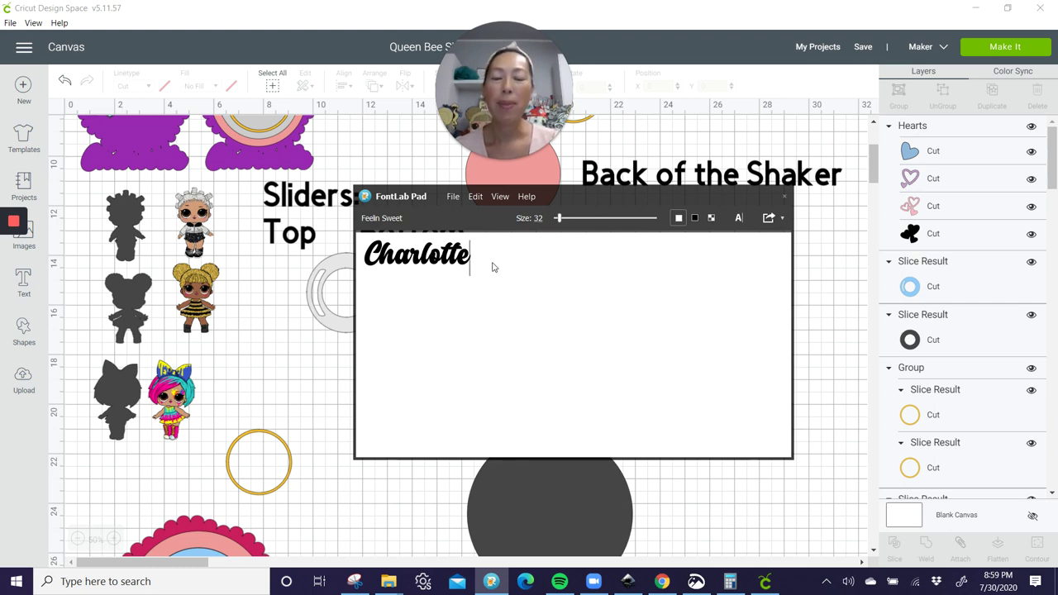
{"action": "left_click", "coordinate": [453, 196]}
{"action": "mouse_move", "coordinate": [530, 239]}
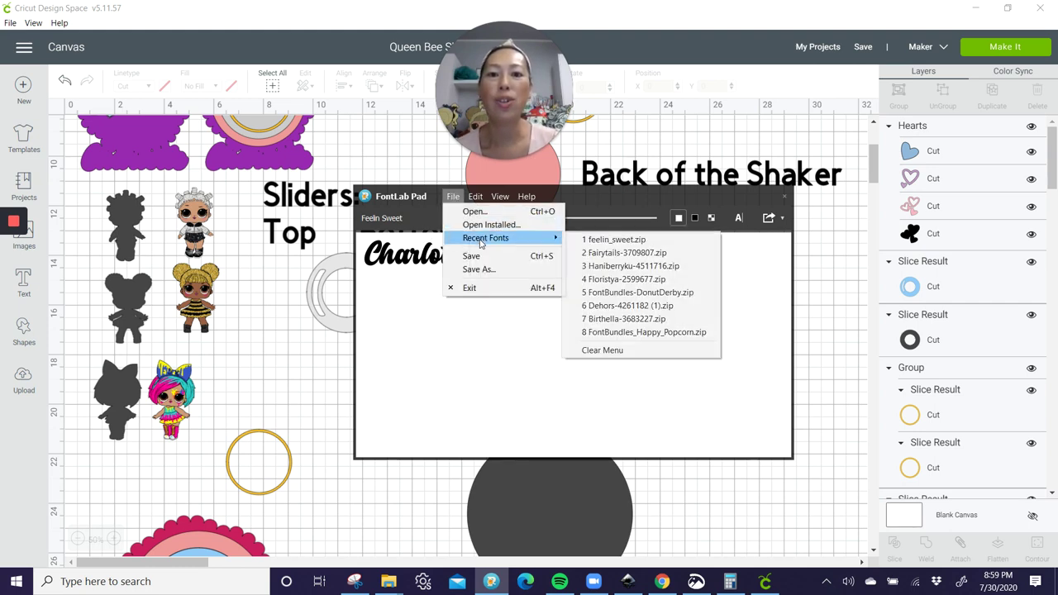
{"action": "left_click", "coordinate": [621, 265]}
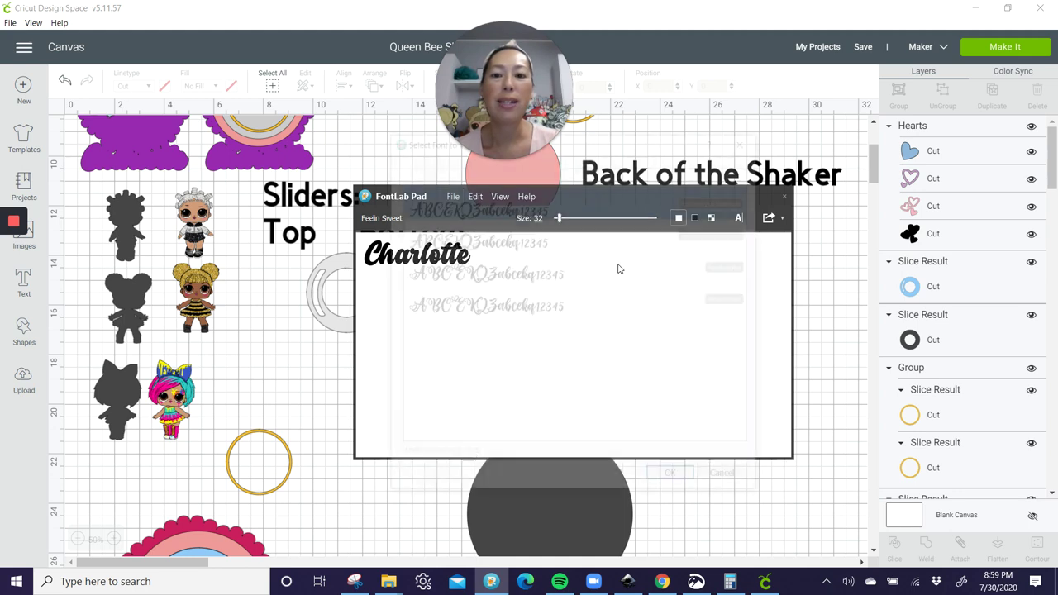
{"action": "left_click", "coordinate": [669, 478]}
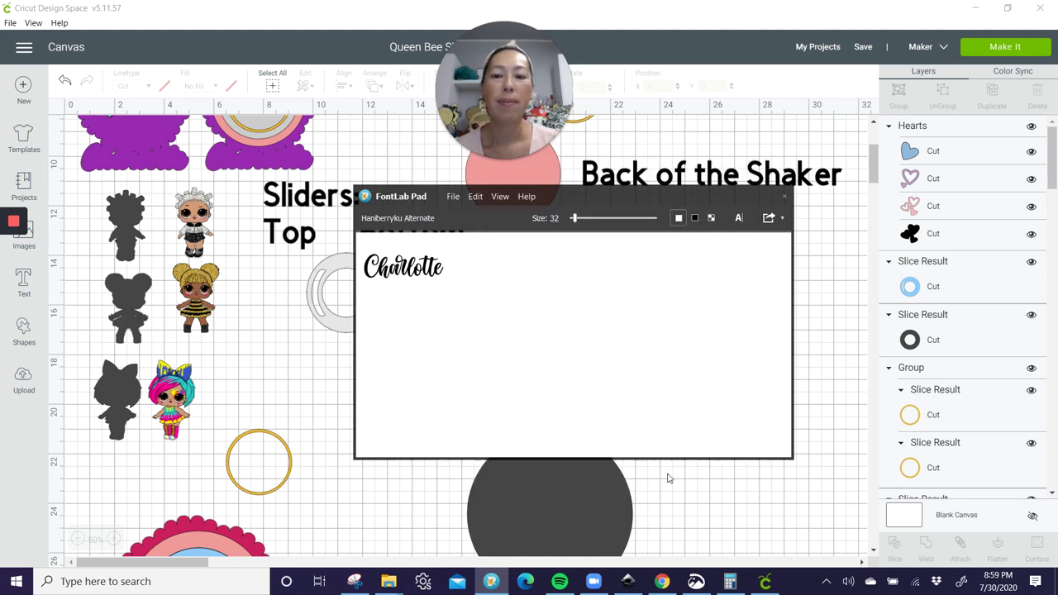
Load the Feelin Sweet font from the recent file feelin_sweet.zip for the name preview, and open the export options.
{"action": "left_click", "coordinate": [453, 196]}
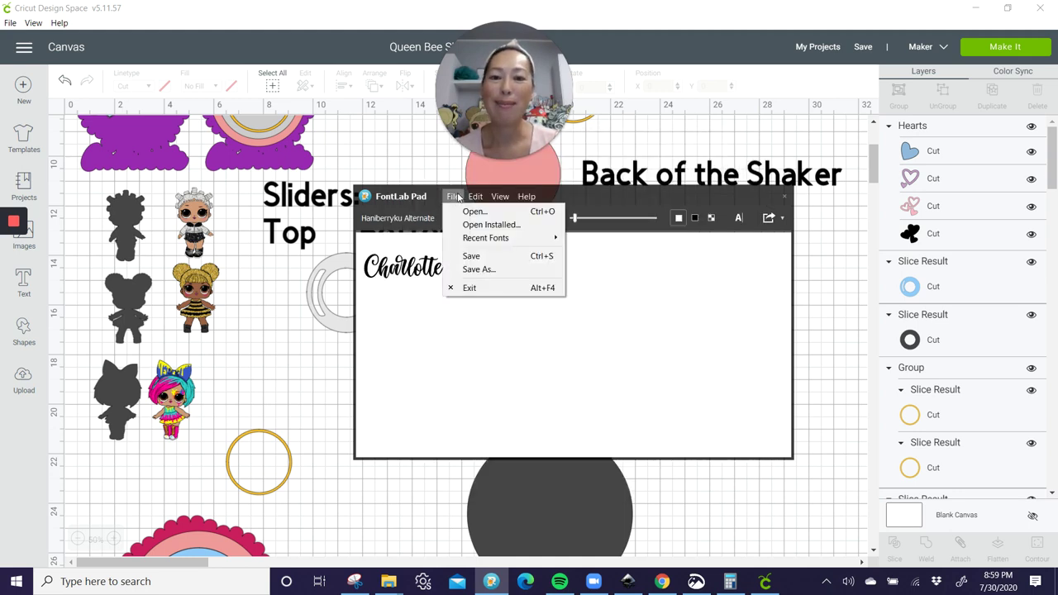
{"action": "mouse_move", "coordinate": [461, 240]}
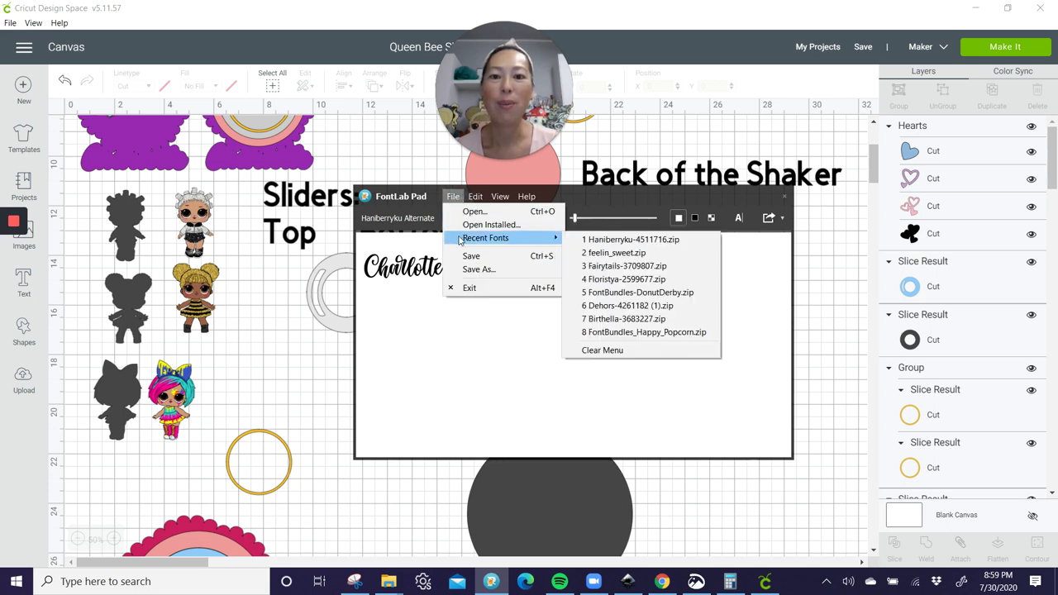
{"action": "left_click", "coordinate": [610, 253]}
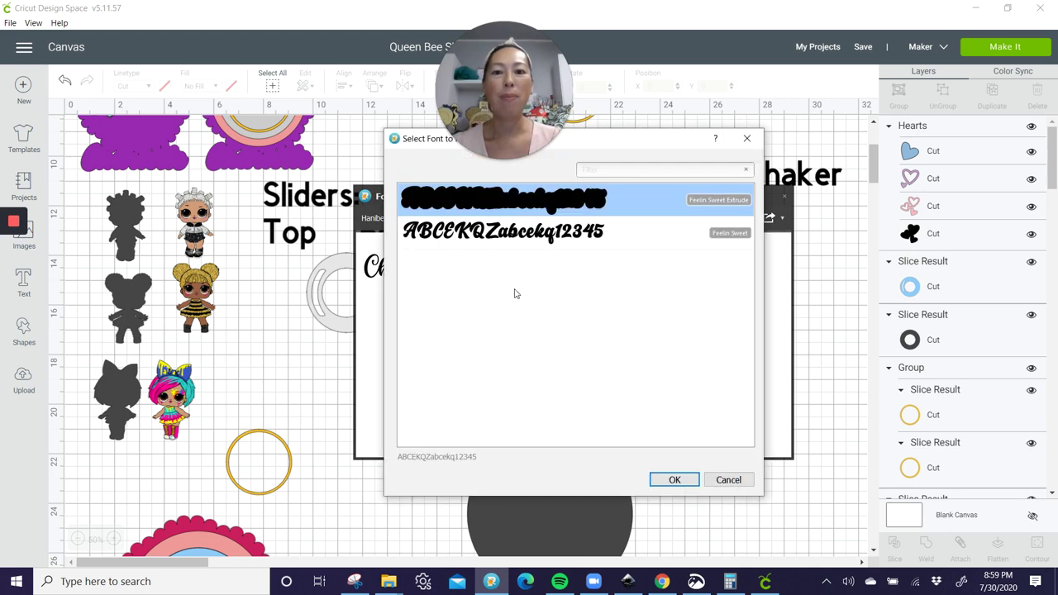
{"action": "left_click", "coordinate": [647, 242]}
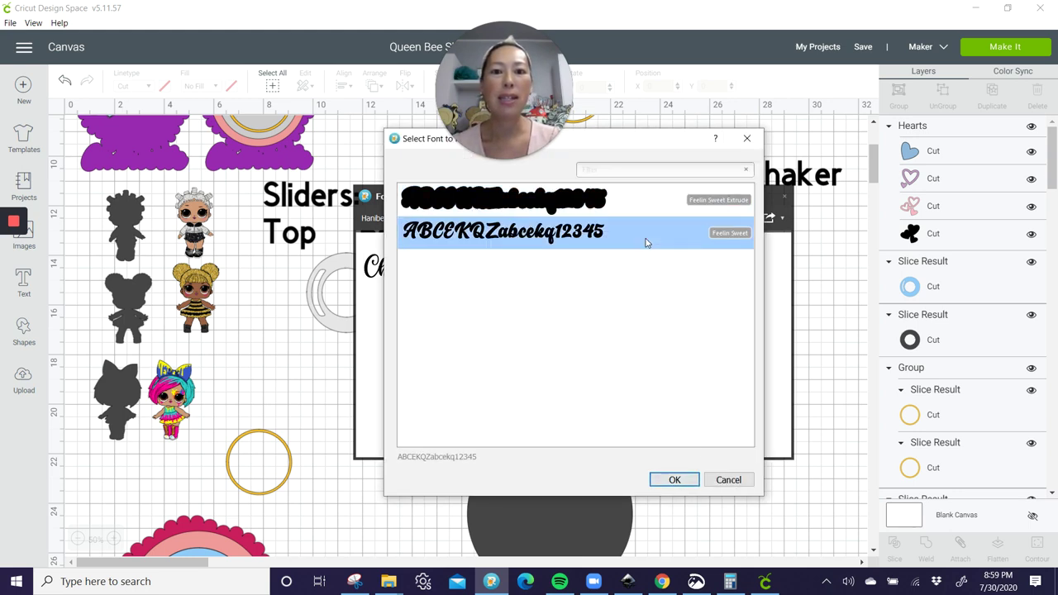
{"action": "left_click", "coordinate": [674, 479]}
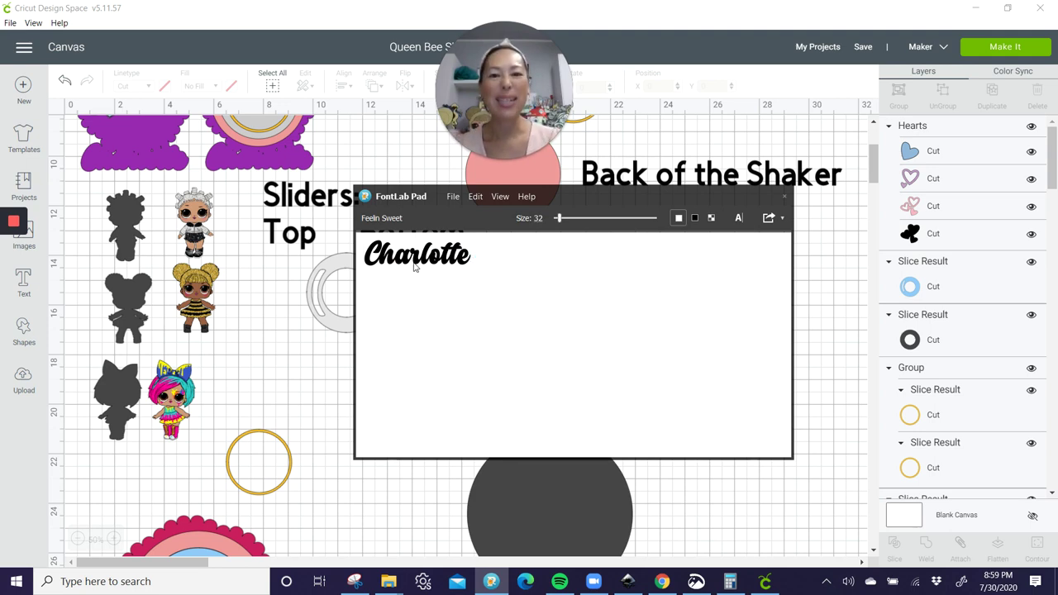
{"action": "left_click", "coordinate": [782, 220]}
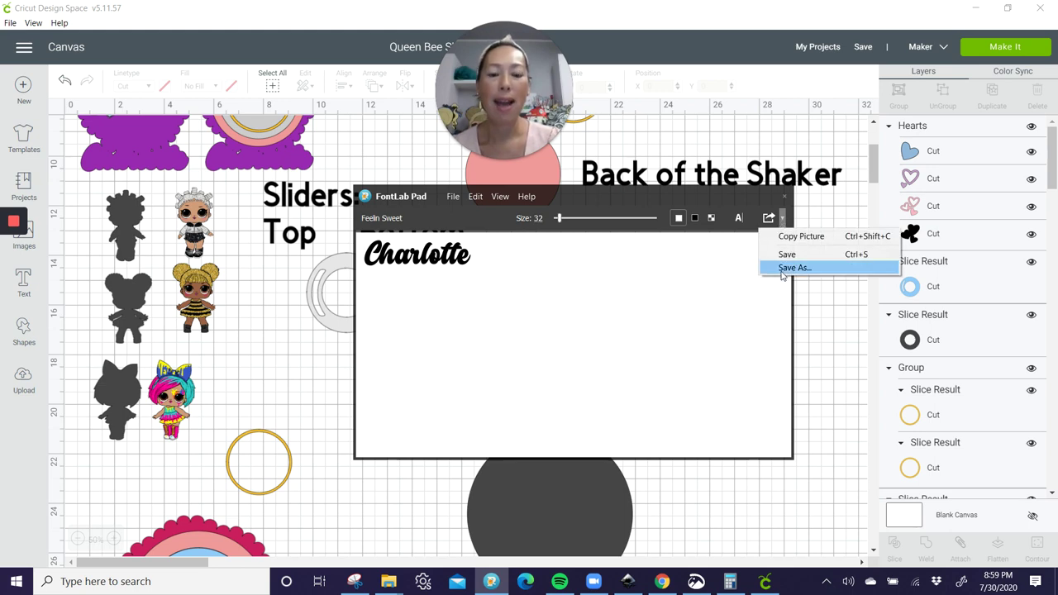
Switch to Inkscape and delete the existing offset name artwork from the page.
{"action": "left_click", "coordinate": [629, 581]}
{"action": "left_click_drag", "start_coordinate": [206, 174], "coordinate": [818, 399]}
{"action": "key", "text": "Delete"}
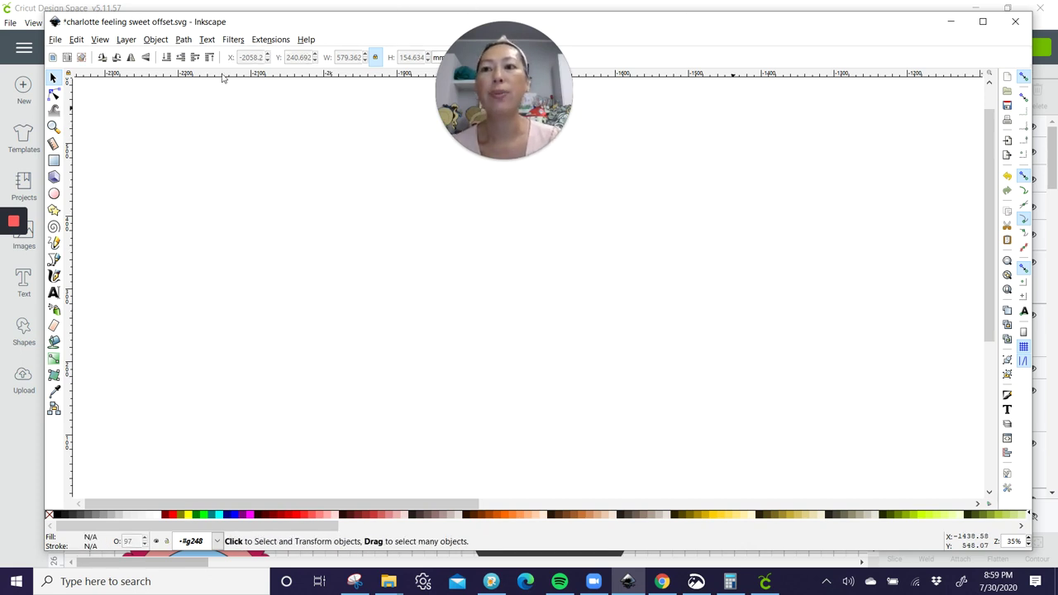
Import the name's Feeling Sweet SVG, the version without offset, from the Desktop.
{"action": "left_click", "coordinate": [55, 40]}
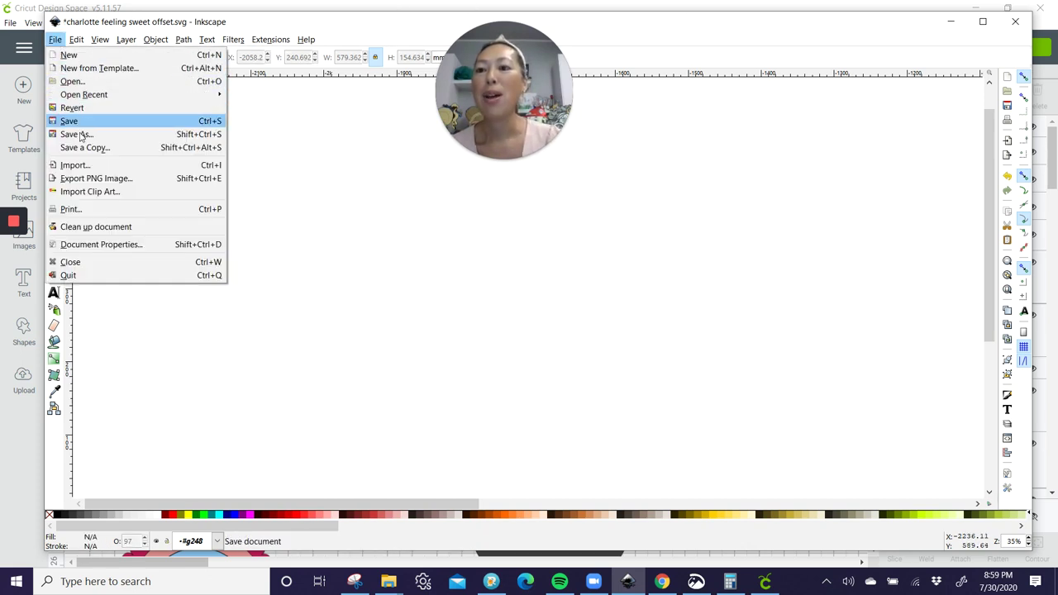
{"action": "left_click", "coordinate": [91, 165]}
{"action": "scroll", "coordinate": [248, 165], "scroll_direction": "up", "scroll_amount": 4}
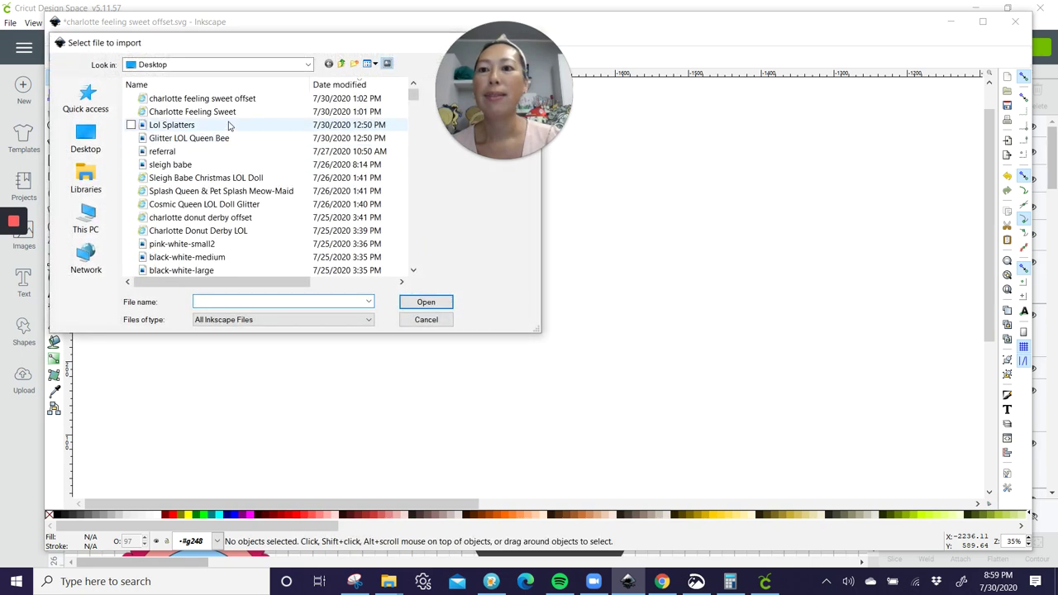
{"action": "left_click", "coordinate": [207, 114]}
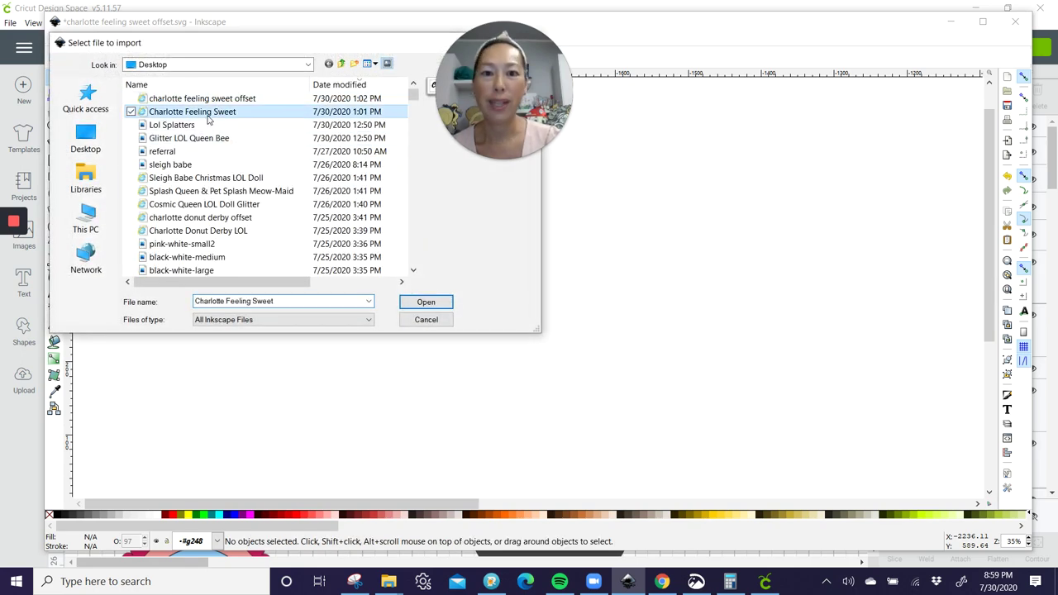
{"action": "left_click", "coordinate": [442, 307]}
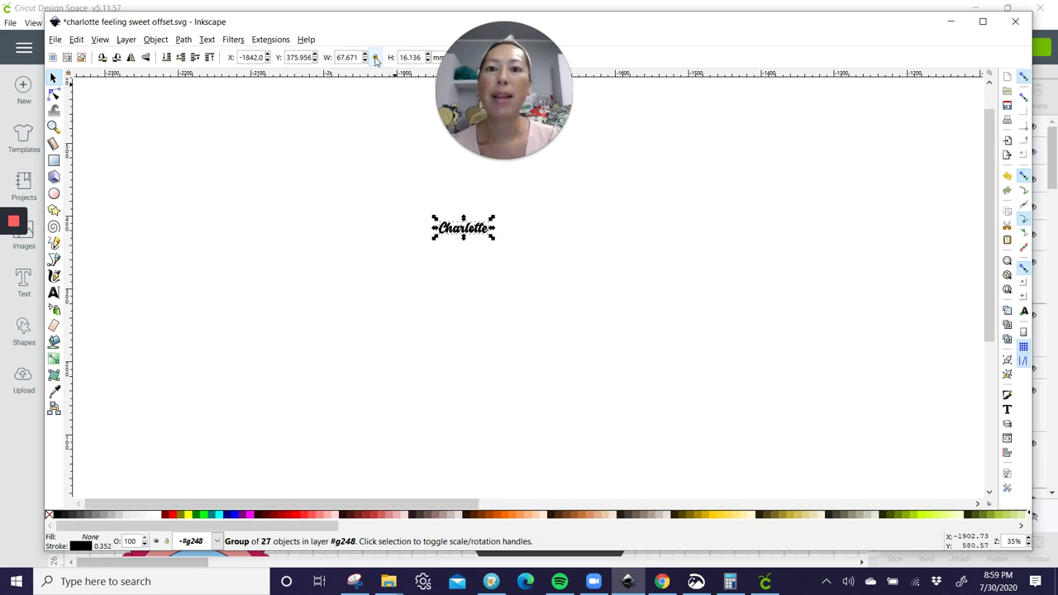
Enlarge the imported name proportionally to about 541 mm wide and move it to the middle of the page.
{"action": "left_click_drag", "start_coordinate": [492, 238], "coordinate": [836, 418]}
{"action": "left_click_drag", "start_coordinate": [777, 302], "coordinate": [650, 319]}
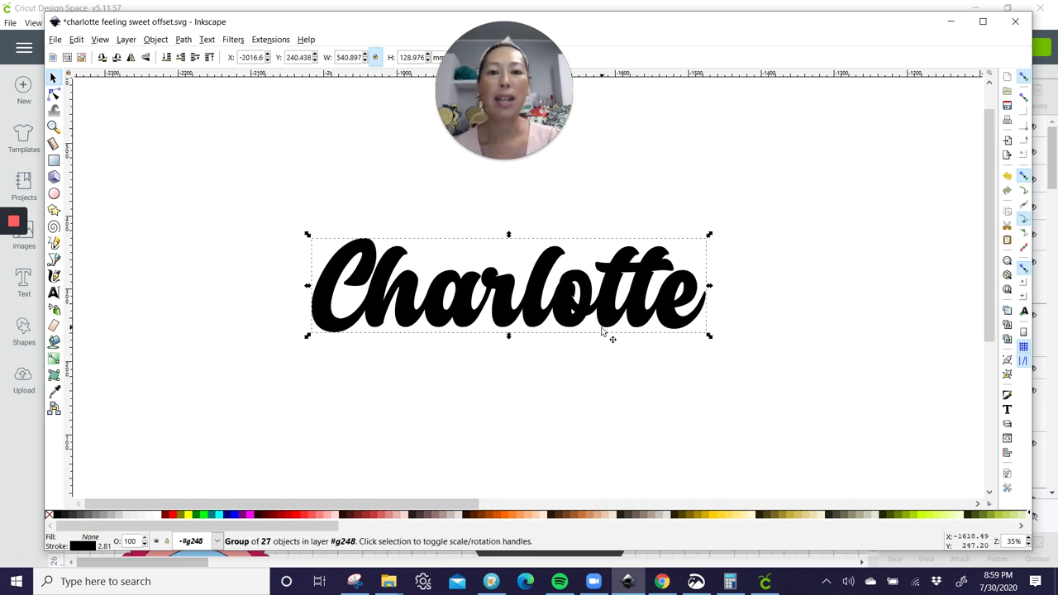
{"action": "left_click", "coordinate": [210, 153]}
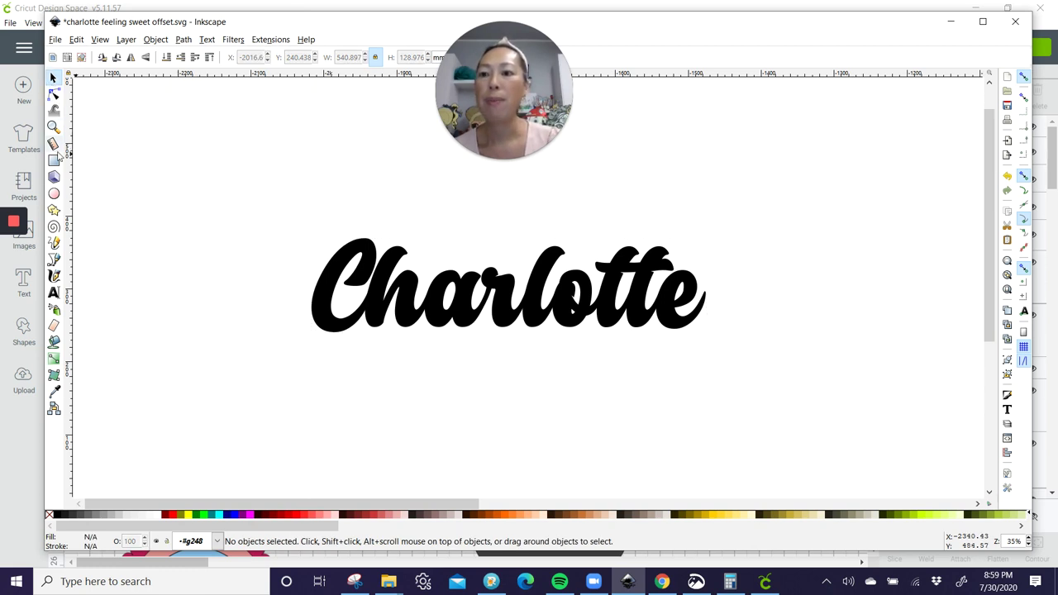
Create a magenta offset around the name using the bounded-area fill with a grow value of 20 mm, and deselect it.
{"action": "left_click", "coordinate": [54, 342]}
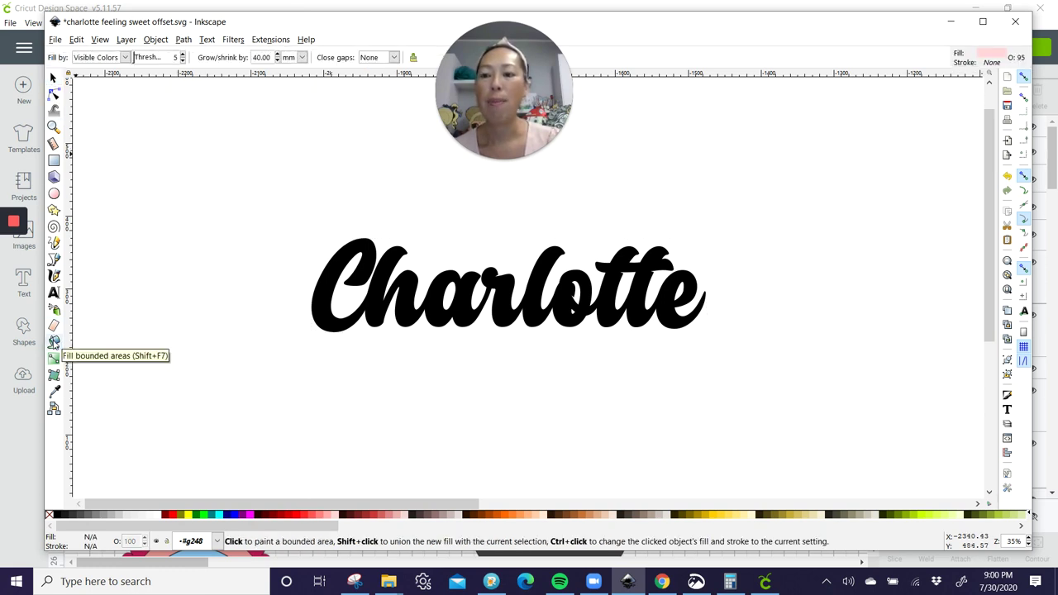
{"action": "left_click", "coordinate": [253, 516]}
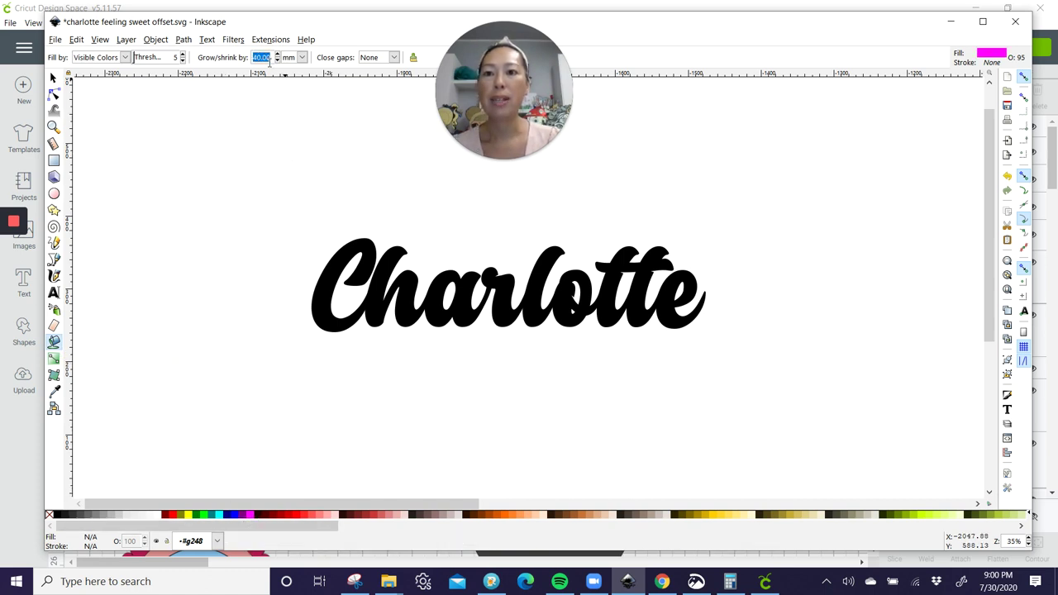
{"action": "type", "text": "20"}
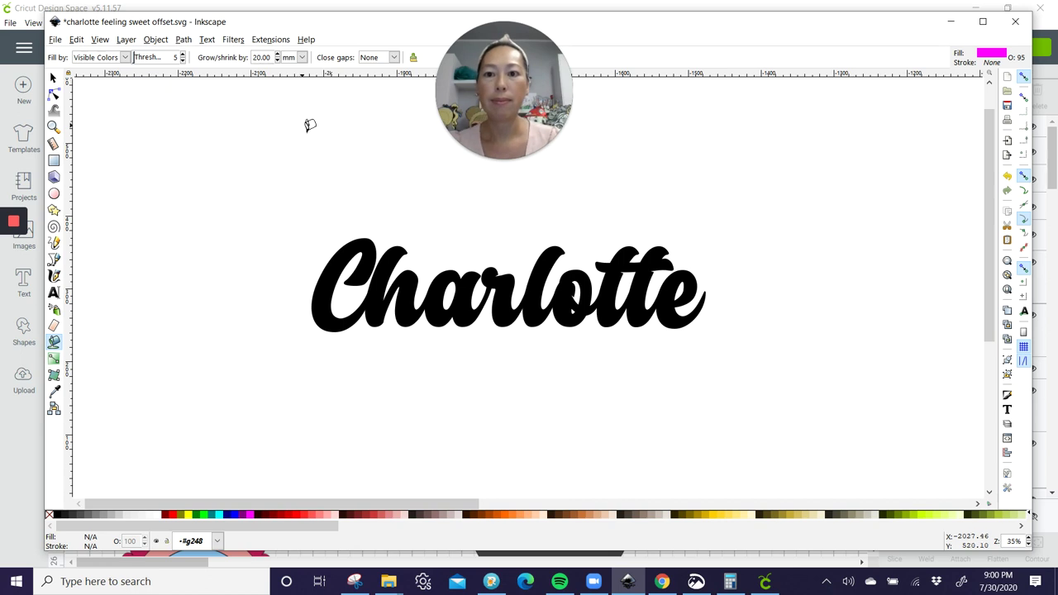
{"action": "left_click", "coordinate": [368, 240]}
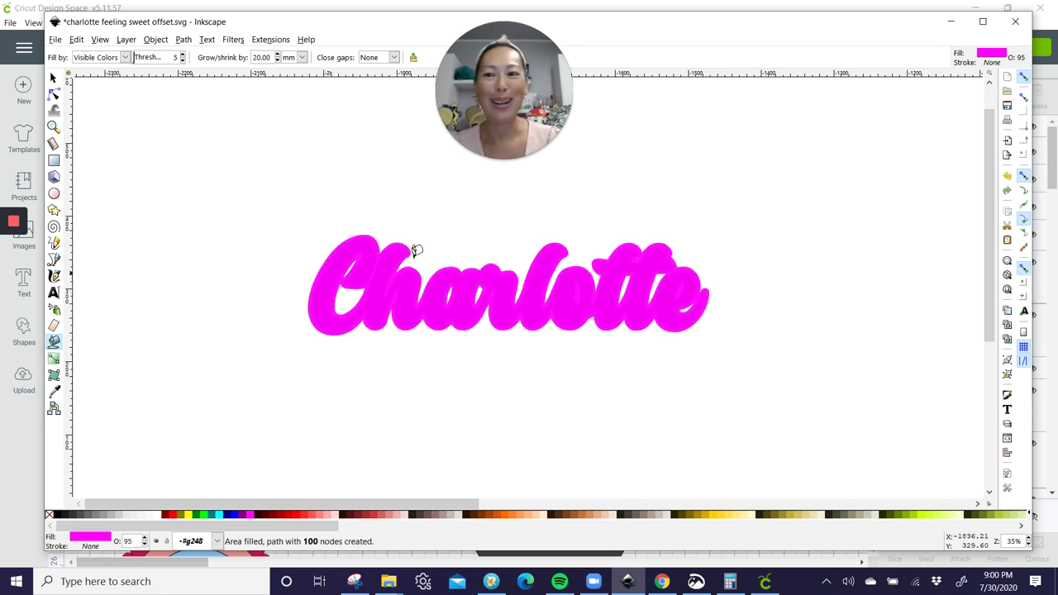
{"action": "left_click", "coordinate": [53, 78]}
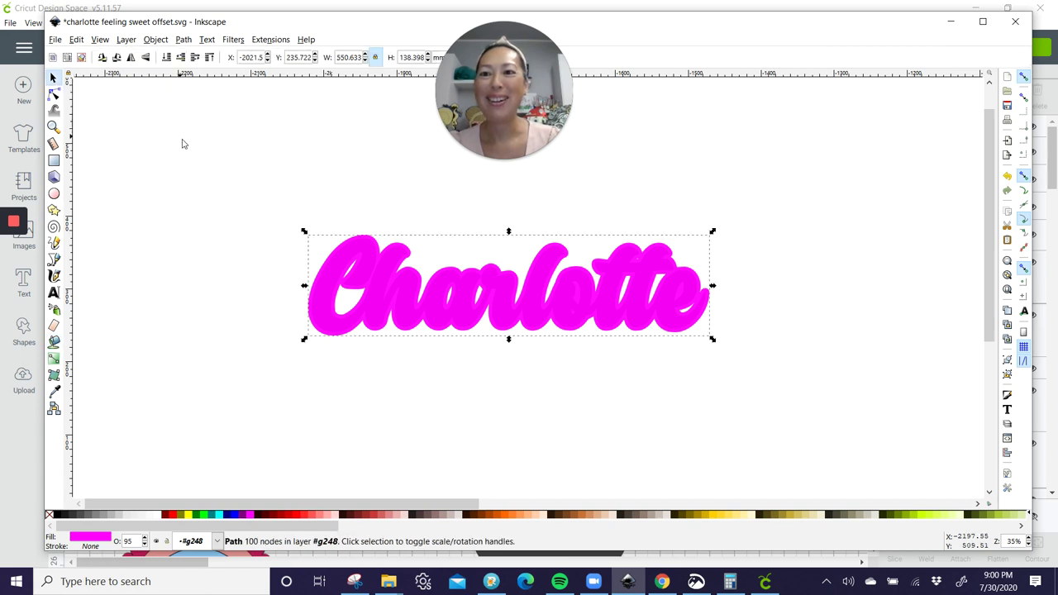
{"action": "left_click", "coordinate": [150, 139]}
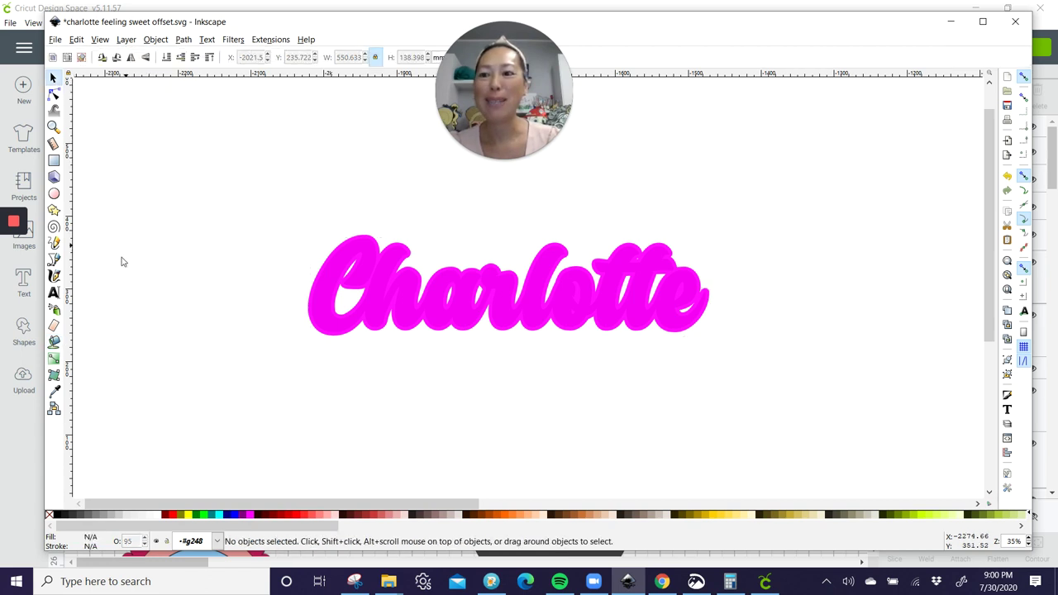
Add a light pink outer offset by filling the magenta name with a grow value of 40 mm.
{"action": "left_click", "coordinate": [55, 342]}
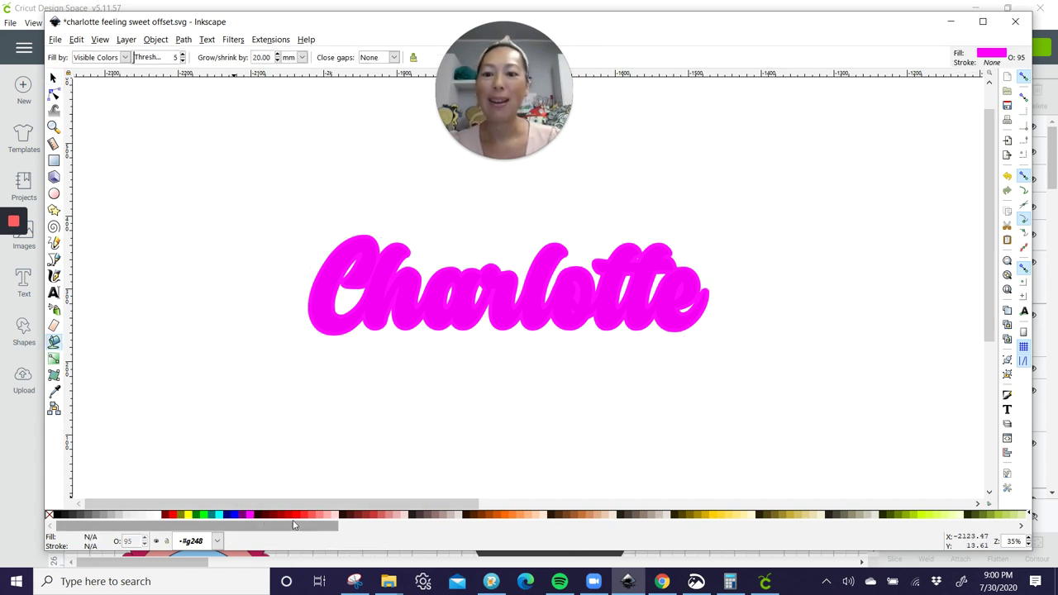
{"action": "left_click", "coordinate": [330, 518]}
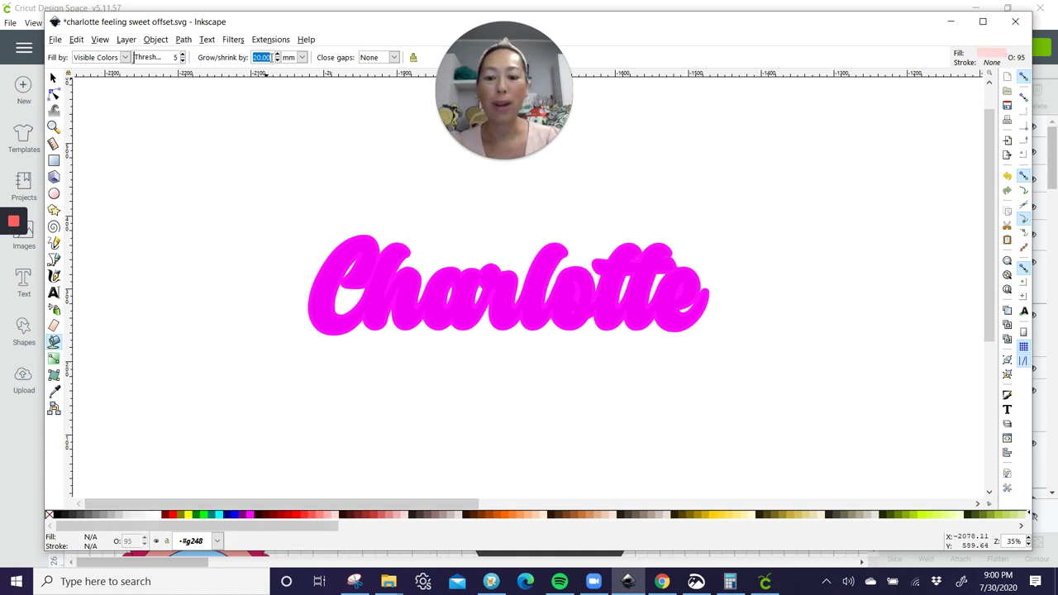
{"action": "type", "text": "40"}
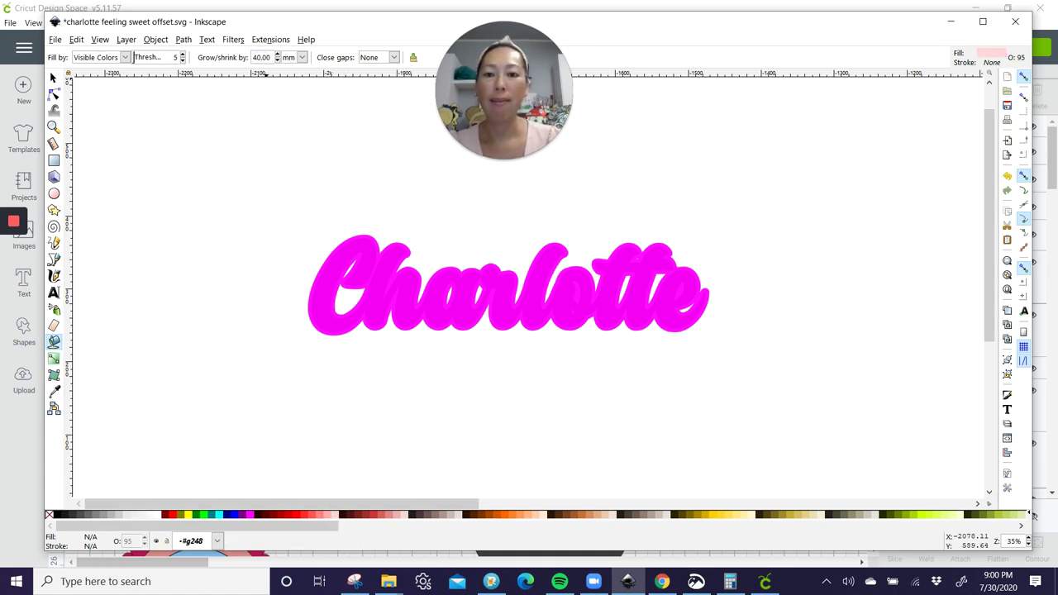
{"action": "left_click", "coordinate": [398, 249]}
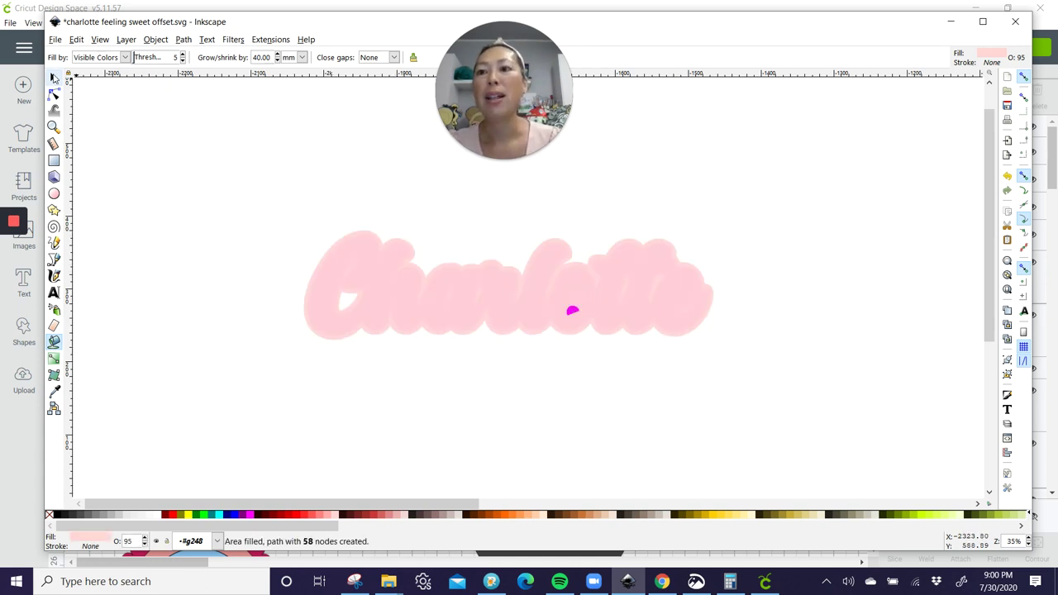
Apply Object to Path to the name and both offset layers, and open the Save As dialog.
{"action": "left_click", "coordinate": [53, 78]}
{"action": "left_click_drag", "start_coordinate": [195, 192], "coordinate": [830, 423]}
{"action": "left_click", "coordinate": [183, 40]}
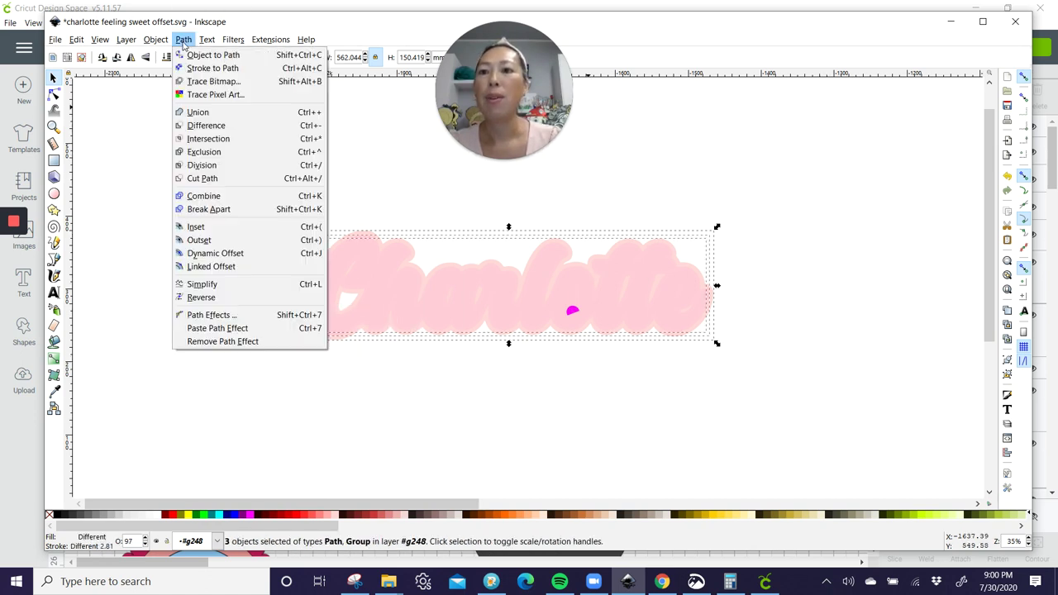
{"action": "left_click", "coordinate": [193, 55]}
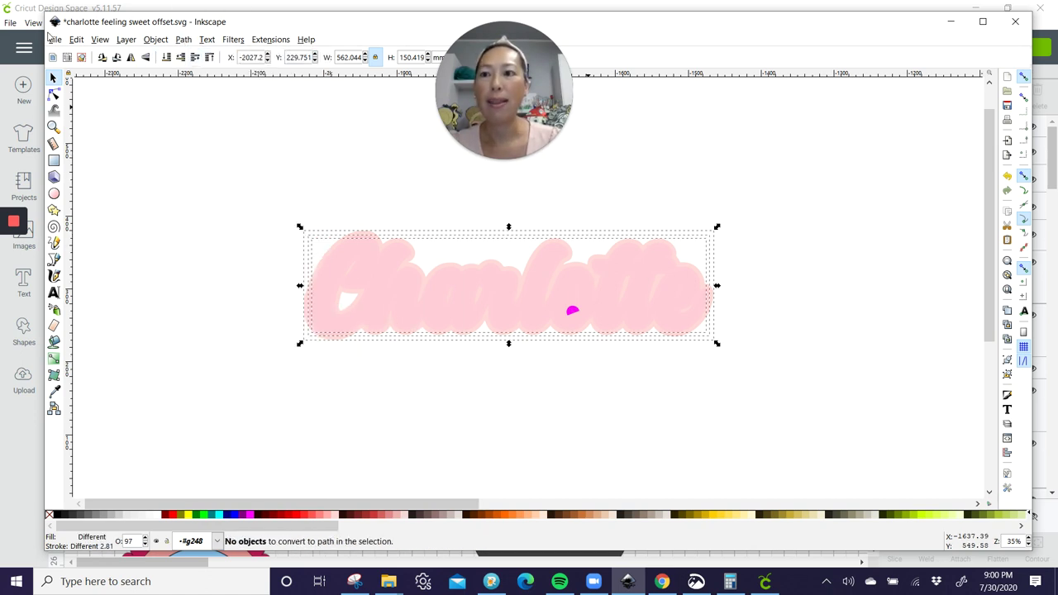
{"action": "left_click", "coordinate": [53, 40]}
{"action": "left_click", "coordinate": [75, 134]}
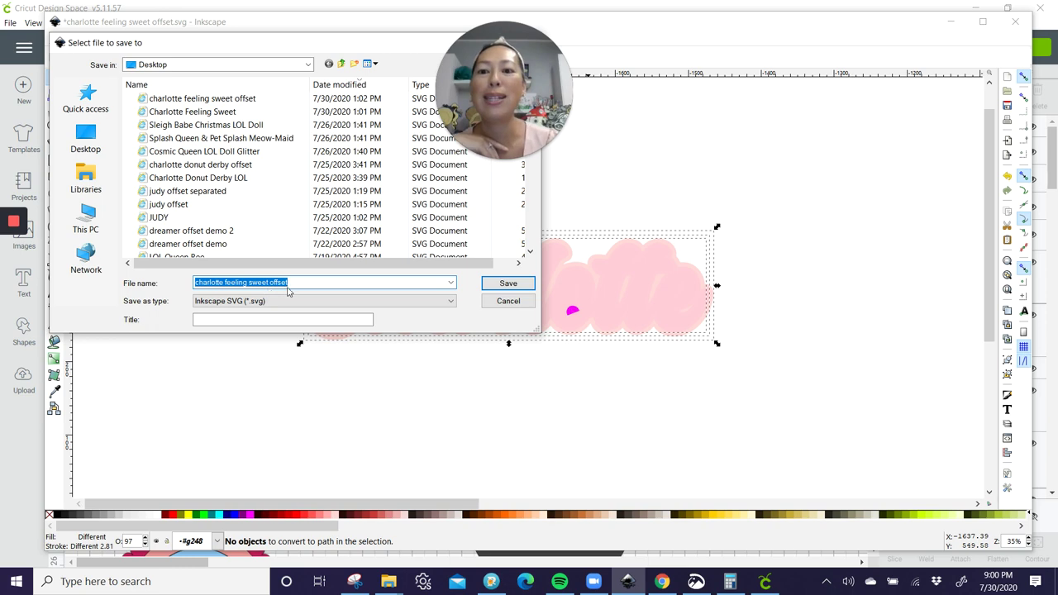
Switch to Cricut Design Space, view the Desktop files available for image upload, and cancel the file selection.
{"action": "left_click", "coordinate": [767, 583]}
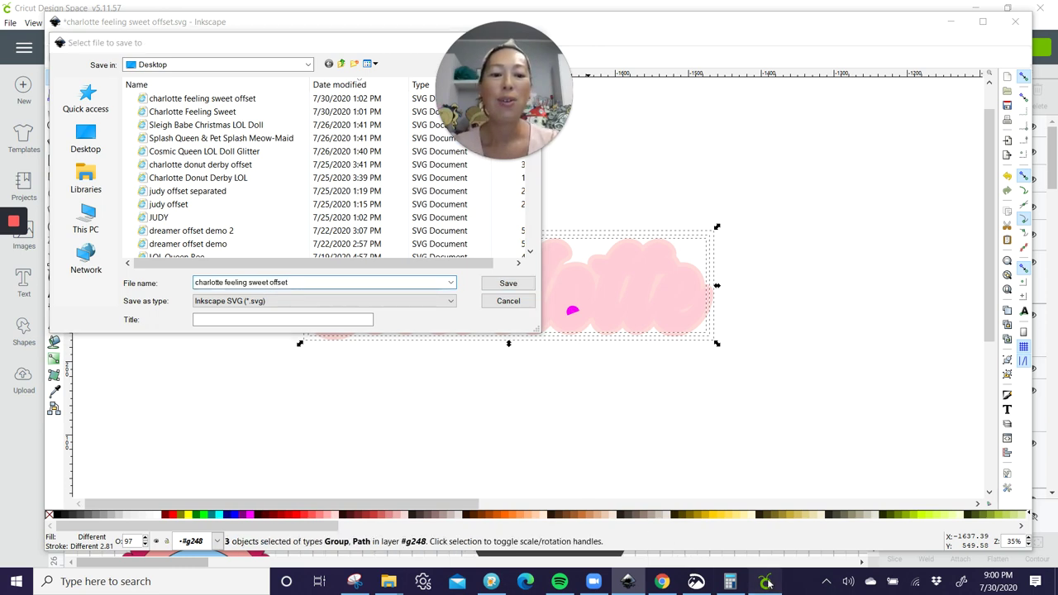
{"action": "left_click", "coordinate": [24, 380]}
{"action": "left_click", "coordinate": [290, 284]}
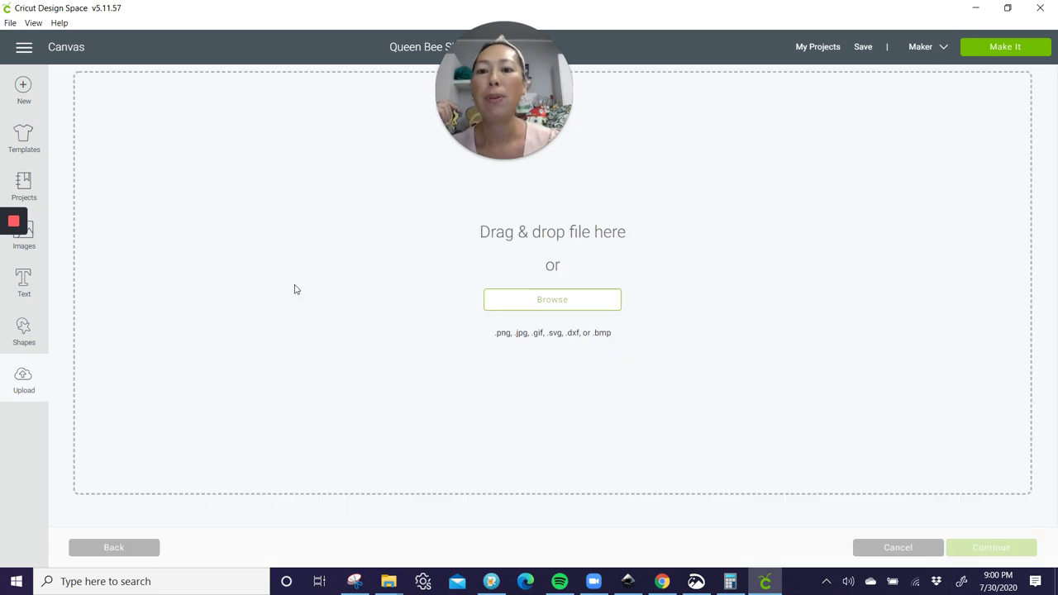
{"action": "left_click", "coordinate": [535, 300]}
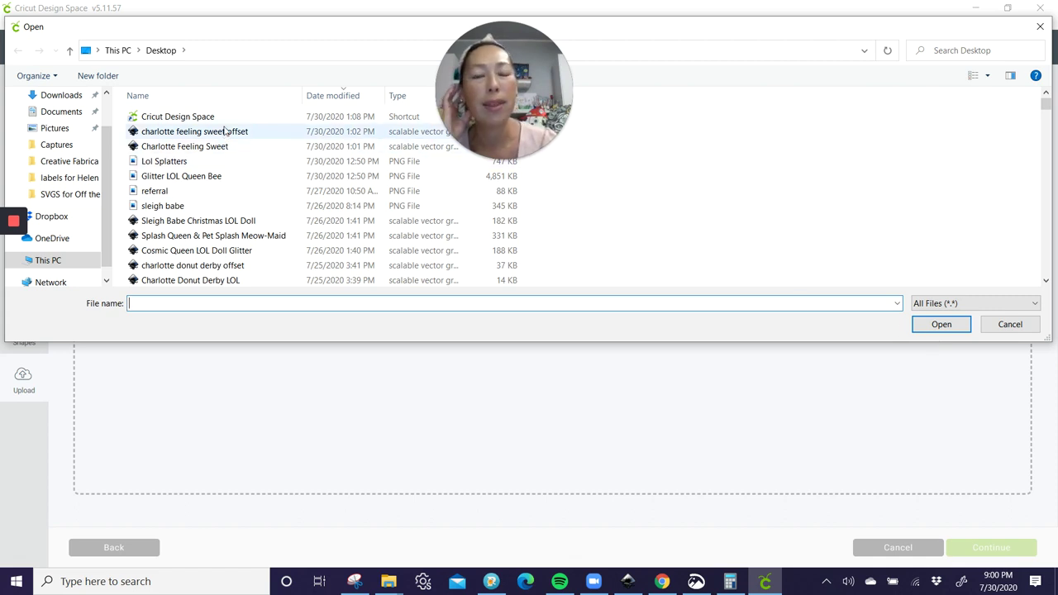
{"action": "left_click", "coordinate": [1010, 324]}
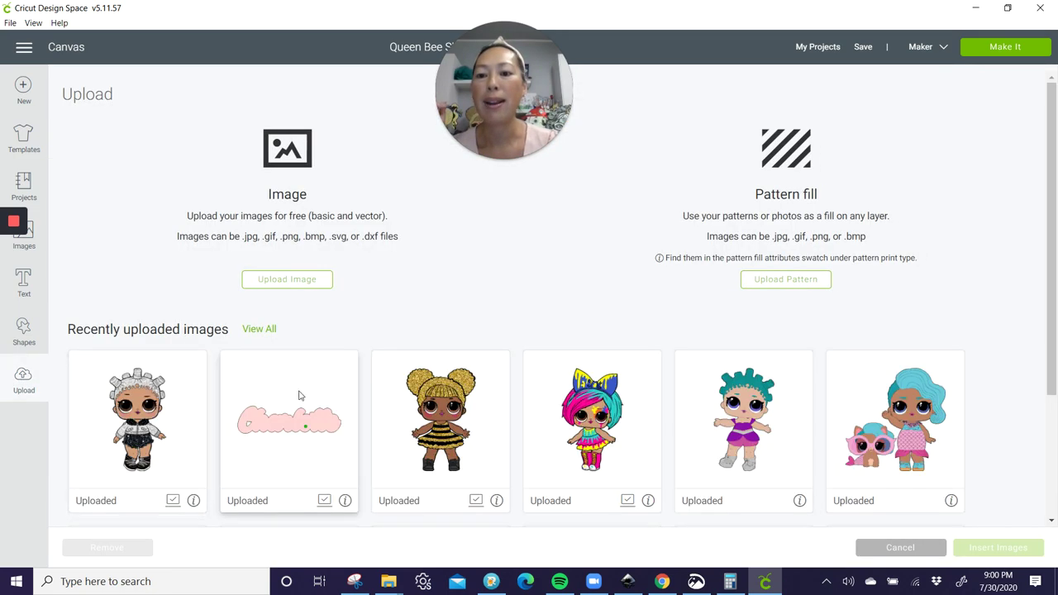
Insert the recently uploaded light pink offset name image onto the canvas.
{"action": "left_click", "coordinate": [324, 426]}
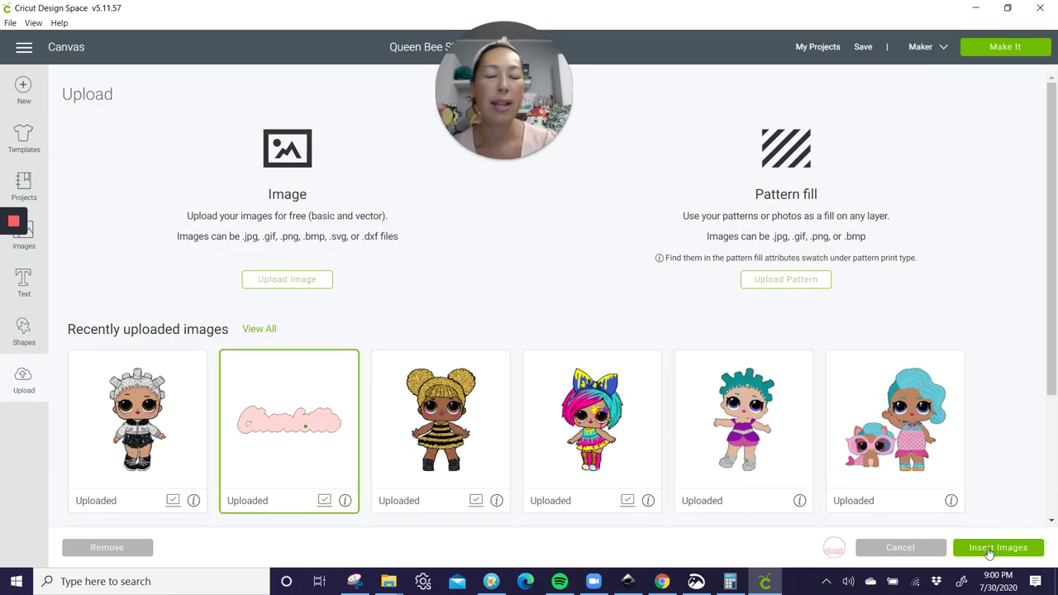
{"action": "left_click", "coordinate": [992, 549]}
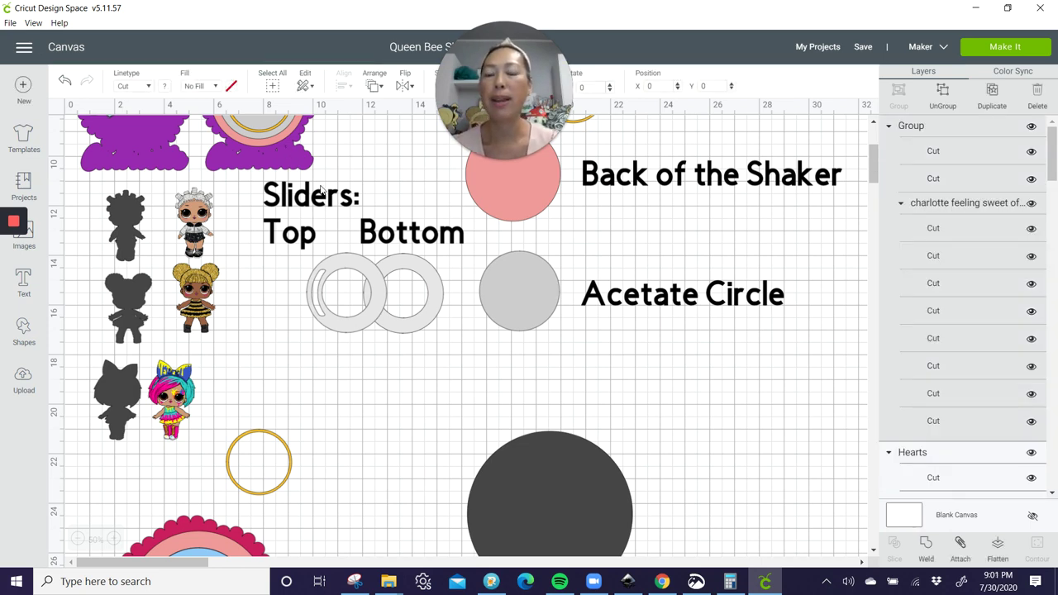
{"action": "scroll", "coordinate": [339, 213], "scroll_direction": "up", "scroll_amount": 3}
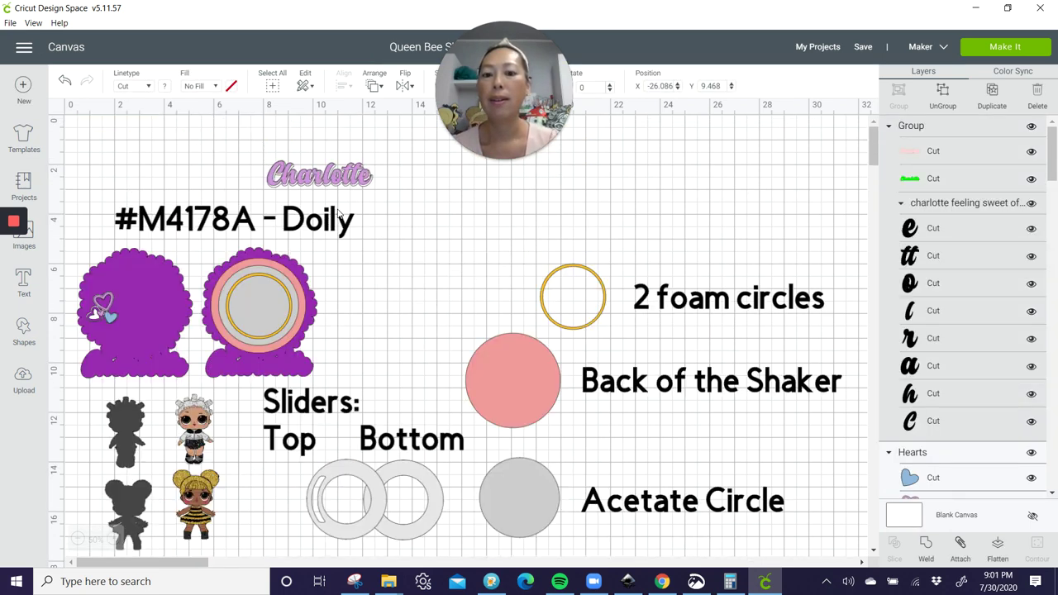
{"action": "scroll", "coordinate": [339, 213], "scroll_direction": "down", "scroll_amount": 3}
{"action": "scroll", "coordinate": [338, 213], "scroll_direction": "down", "scroll_amount": 6}
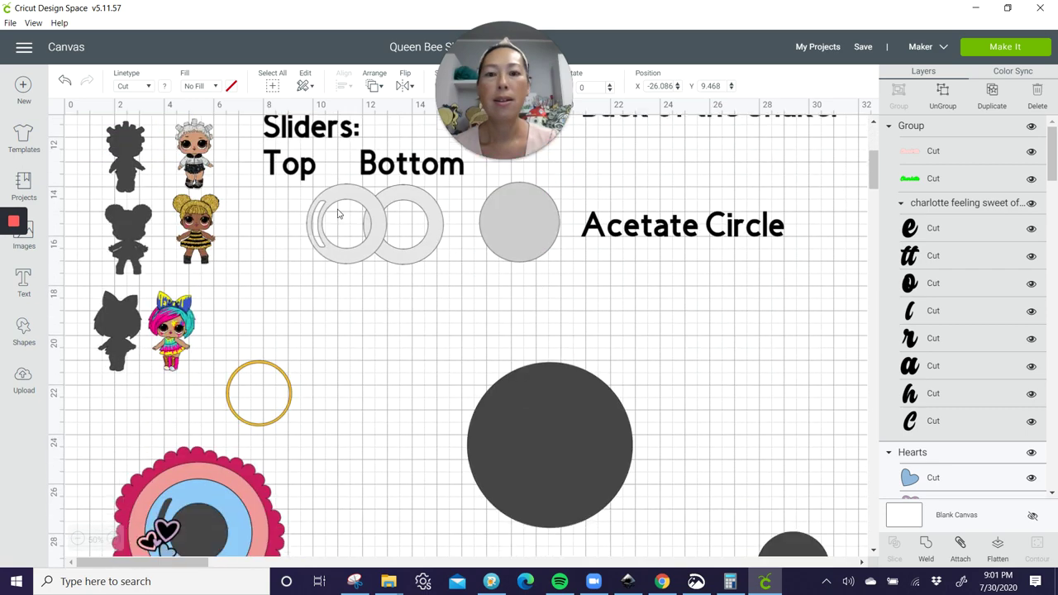
{"action": "scroll", "coordinate": [337, 213], "scroll_direction": "up", "scroll_amount": 5}
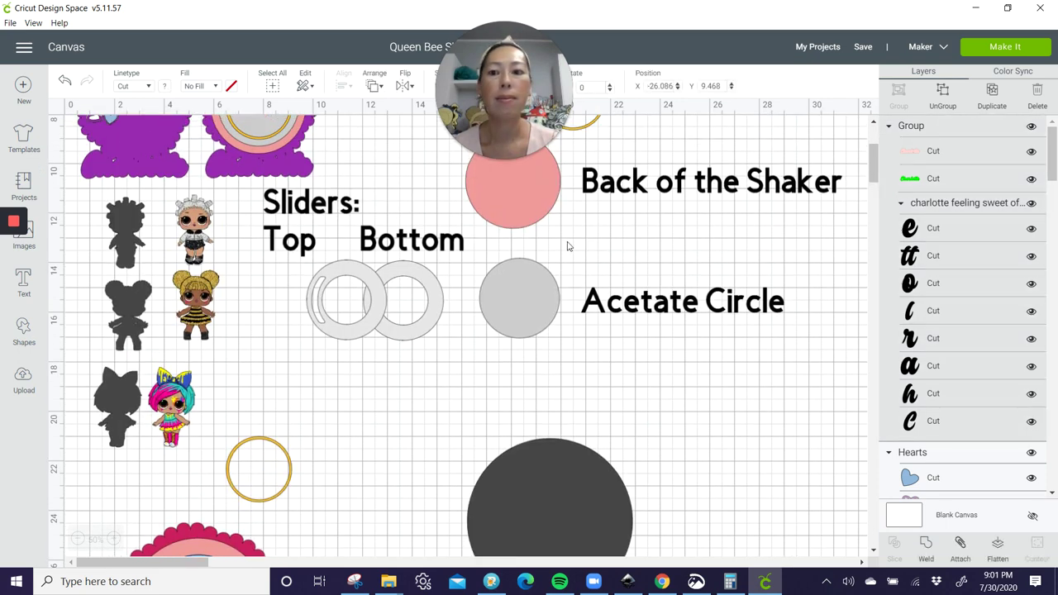
Set the X position of the inserted name group to 0 to bring it onto the visible canvas.
{"action": "scroll", "coordinate": [600, 240], "scroll_direction": "up", "scroll_amount": 3}
{"action": "left_click_drag", "start_coordinate": [512, 94], "coordinate": [697, 86]}
{"action": "left_click_drag", "start_coordinate": [648, 50], "coordinate": [748, 137]}
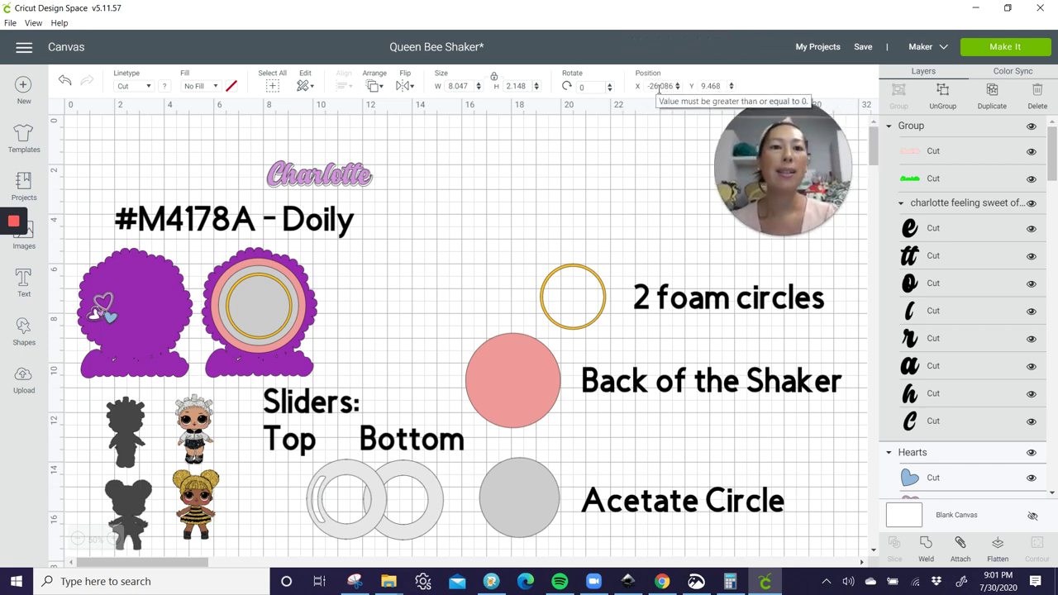
{"action": "left_click", "coordinate": [651, 88]}
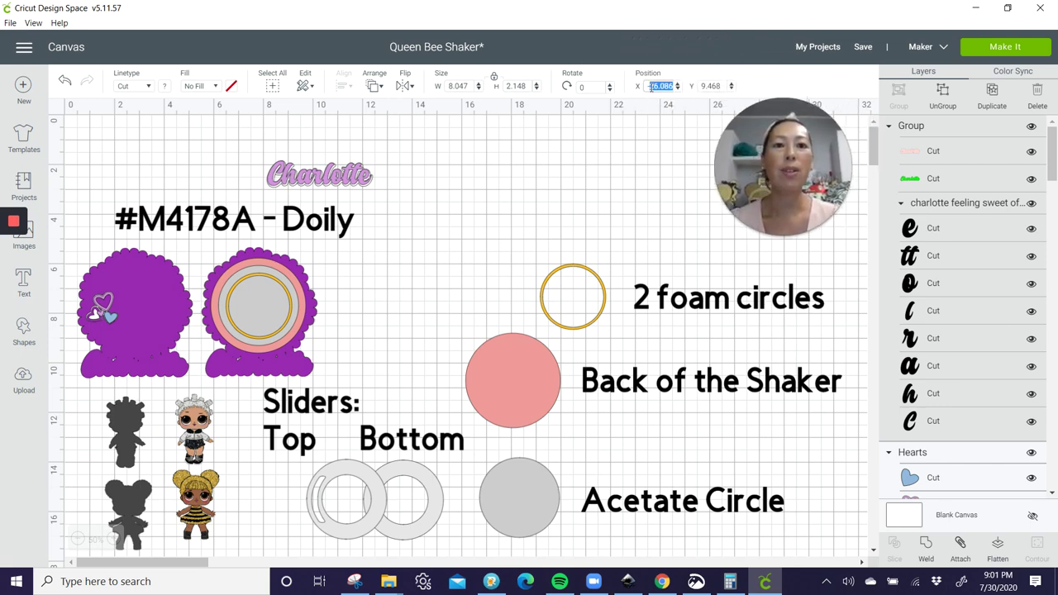
{"action": "type", "text": "-5"}
{"action": "key", "text": "Tab"}
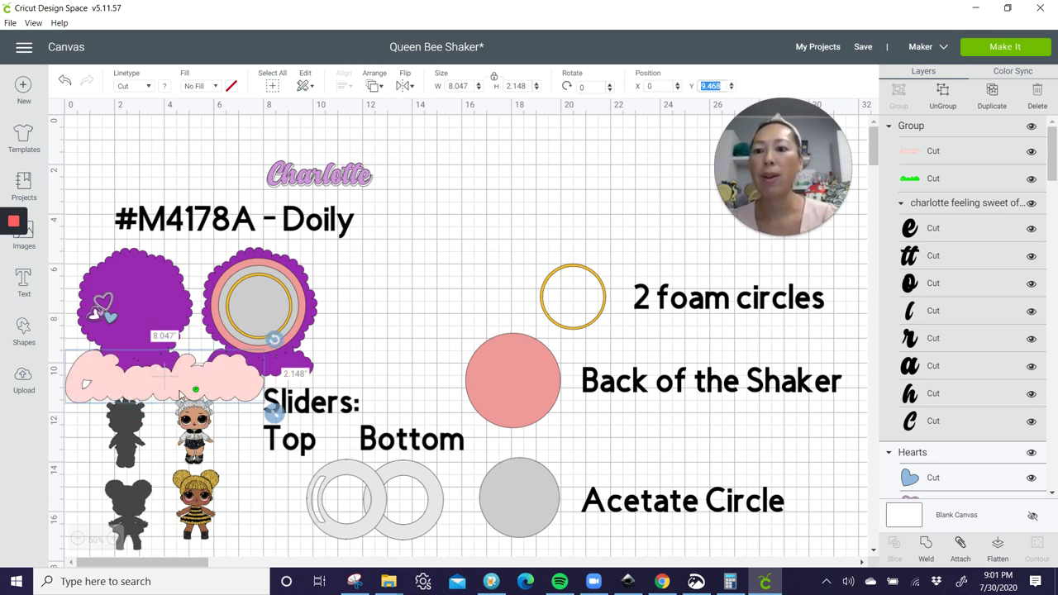
Move the light pink name group down beside the layered doily, to about X 7.4 and Y 24.2.
{"action": "left_click_drag", "start_coordinate": [239, 389], "coordinate": [406, 470]}
{"action": "scroll", "coordinate": [397, 331], "scroll_direction": "down", "scroll_amount": 8}
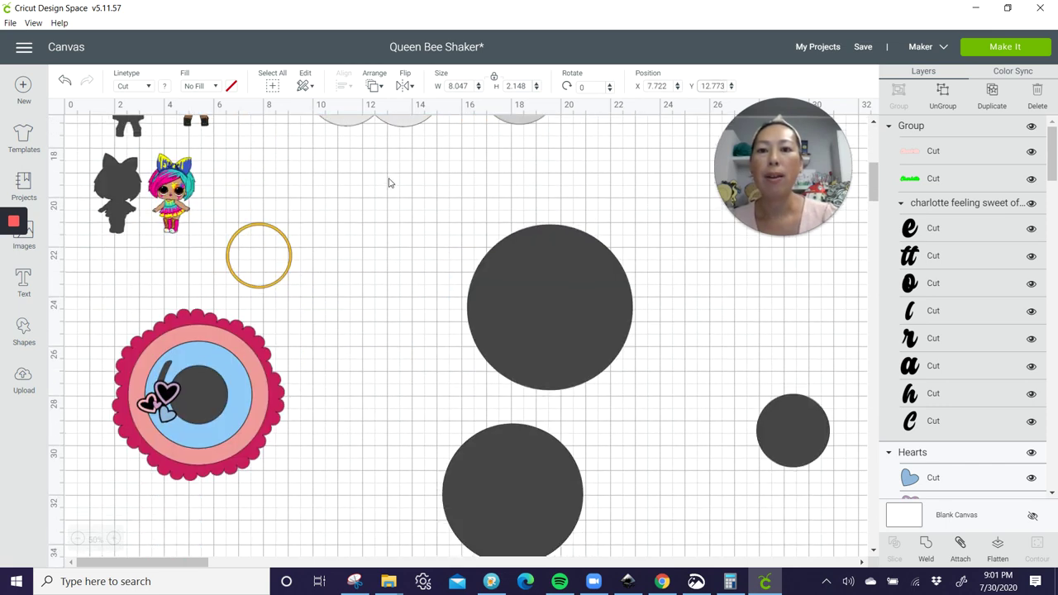
{"action": "scroll", "coordinate": [378, 253], "scroll_direction": "up", "scroll_amount": 8}
{"action": "left_click_drag", "start_coordinate": [379, 254], "coordinate": [372, 533]}
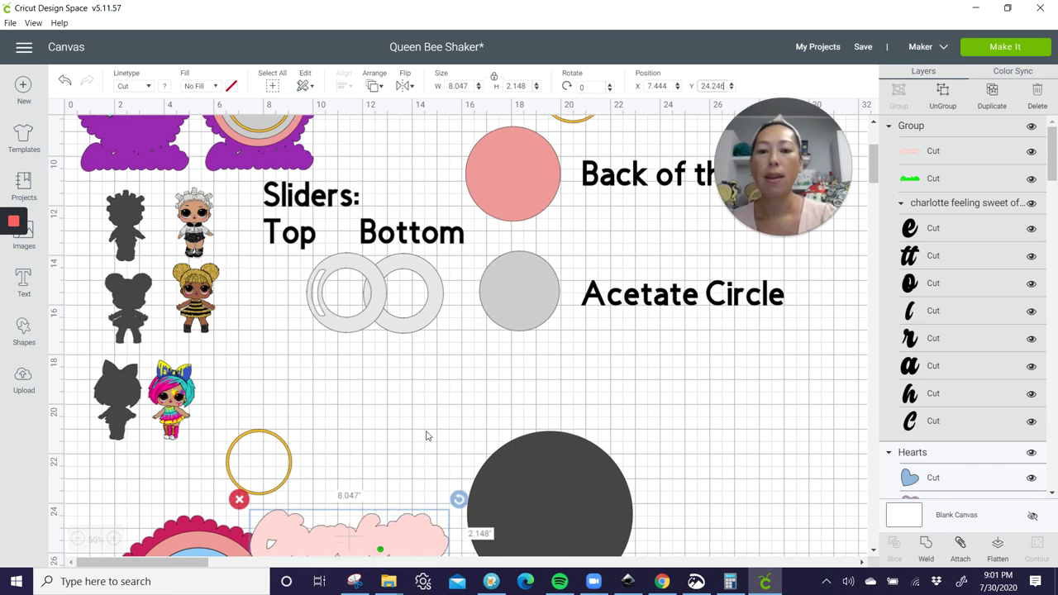
Select the three loose dark grey circles beside the layered doily and delete them.
{"action": "scroll", "coordinate": [425, 435], "scroll_direction": "down", "scroll_amount": 10}
{"action": "left_click_drag", "start_coordinate": [797, 437], "coordinate": [569, 258]}
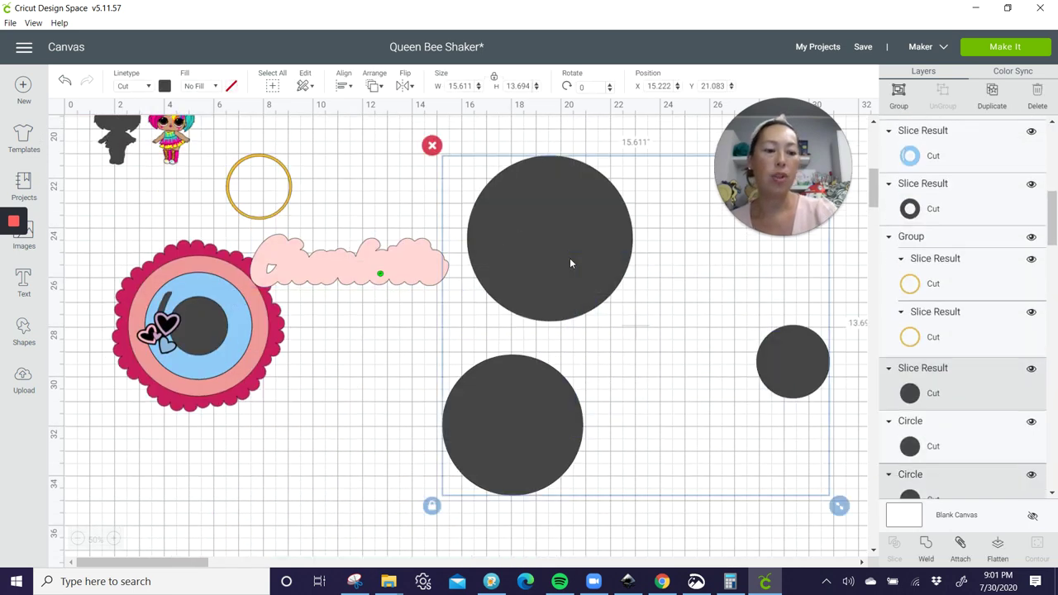
{"action": "key", "text": "Delete"}
Place the light pink name group over the lower edge of the layered doily and scale it down to about 6.96 inches wide.
{"action": "left_click", "coordinate": [434, 259]}
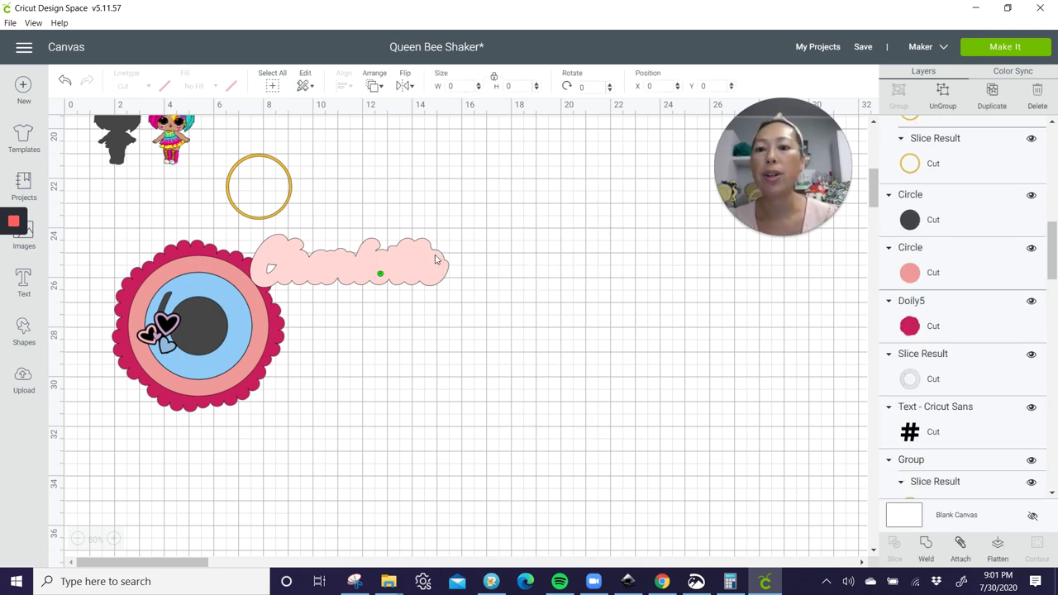
{"action": "left_click_drag", "start_coordinate": [447, 282], "coordinate": [305, 414]}
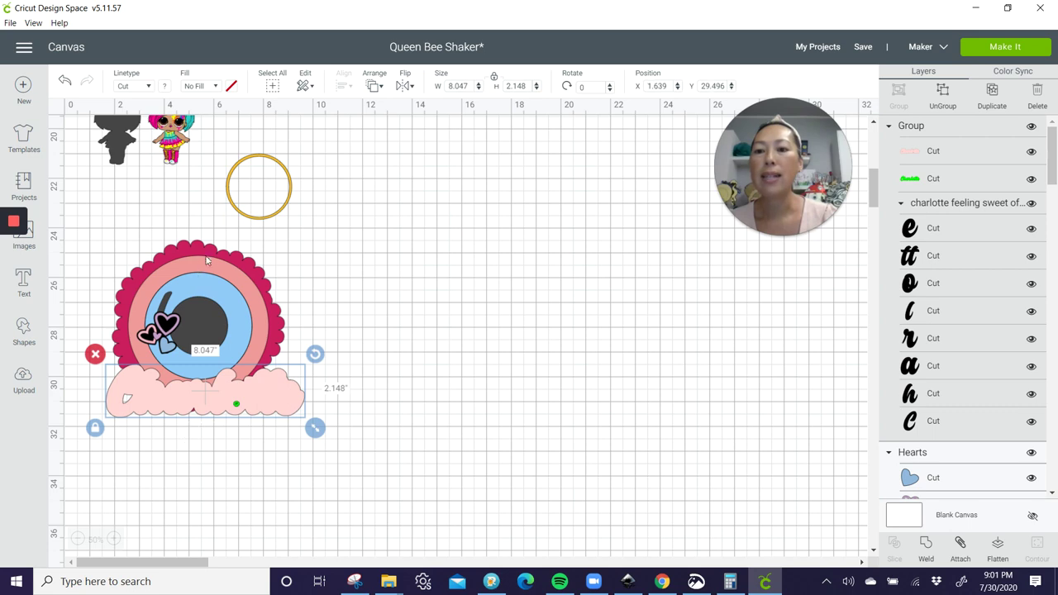
{"action": "left_click_drag", "start_coordinate": [226, 408], "coordinate": [218, 421]}
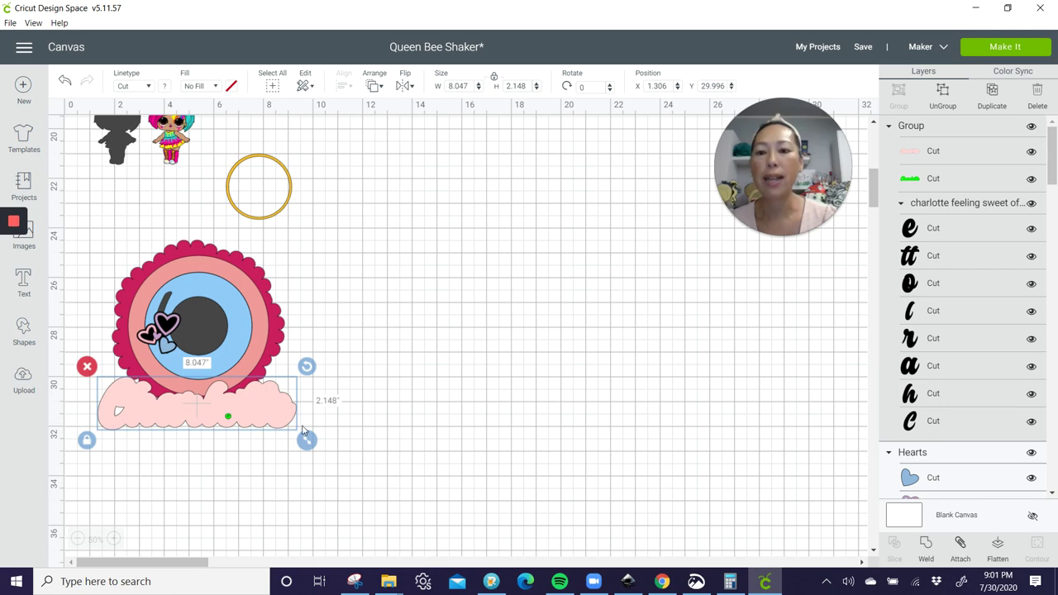
{"action": "left_click_drag", "start_coordinate": [307, 439], "coordinate": [271, 423]}
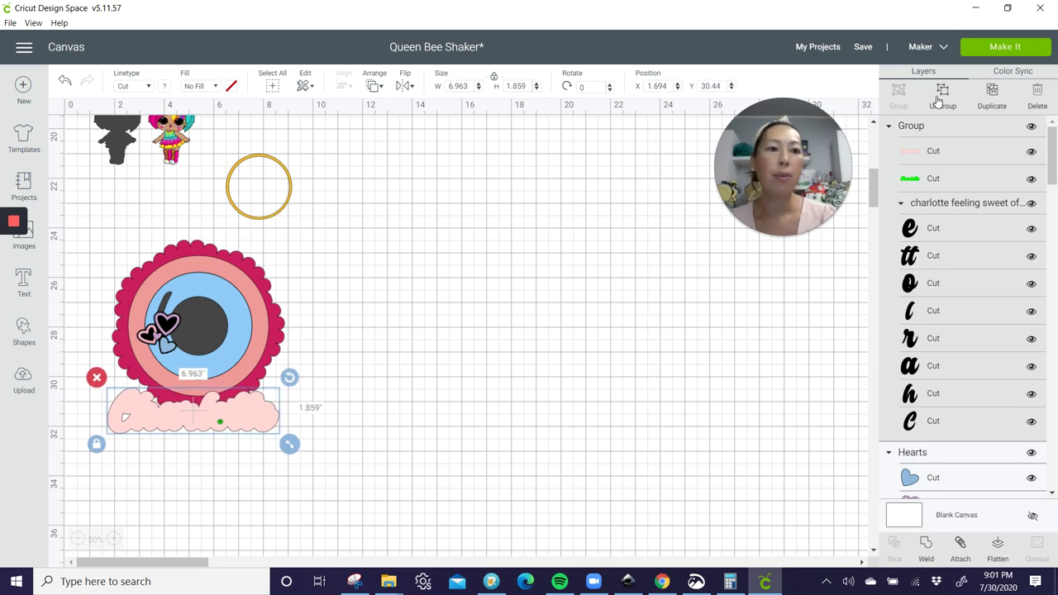